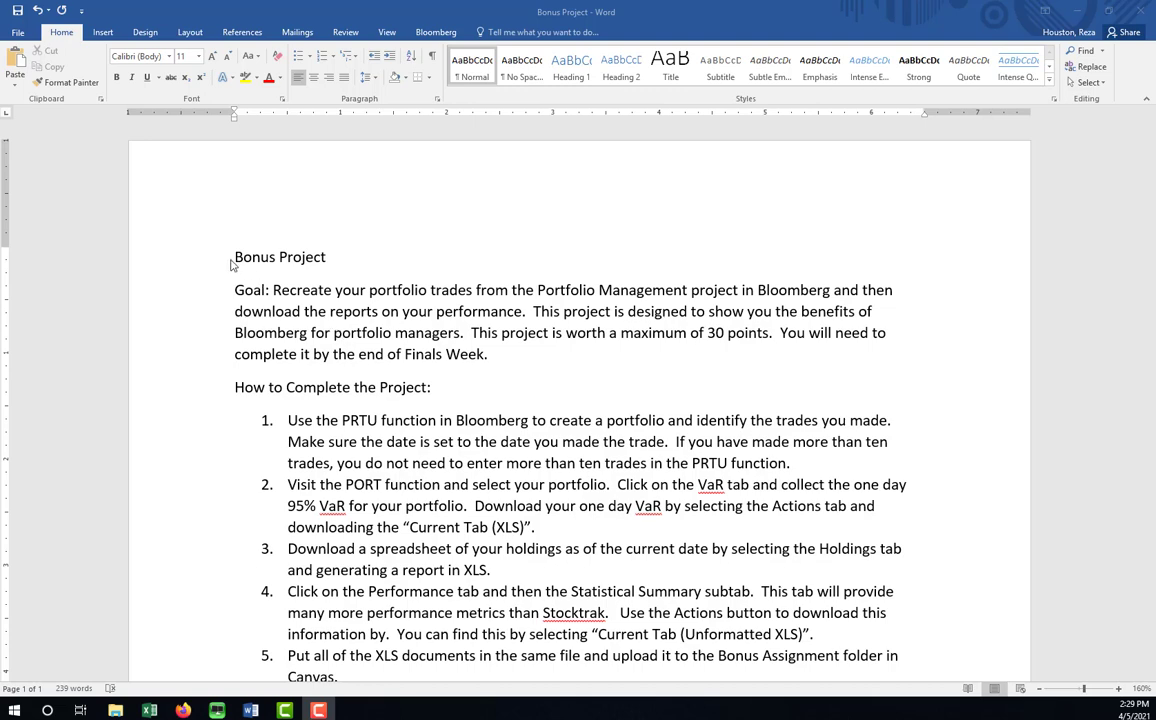
Step: Read the Bonus Project document's goal and the numbered instructions for completing the project
drag(231, 247, 473, 402)
click(452, 393)
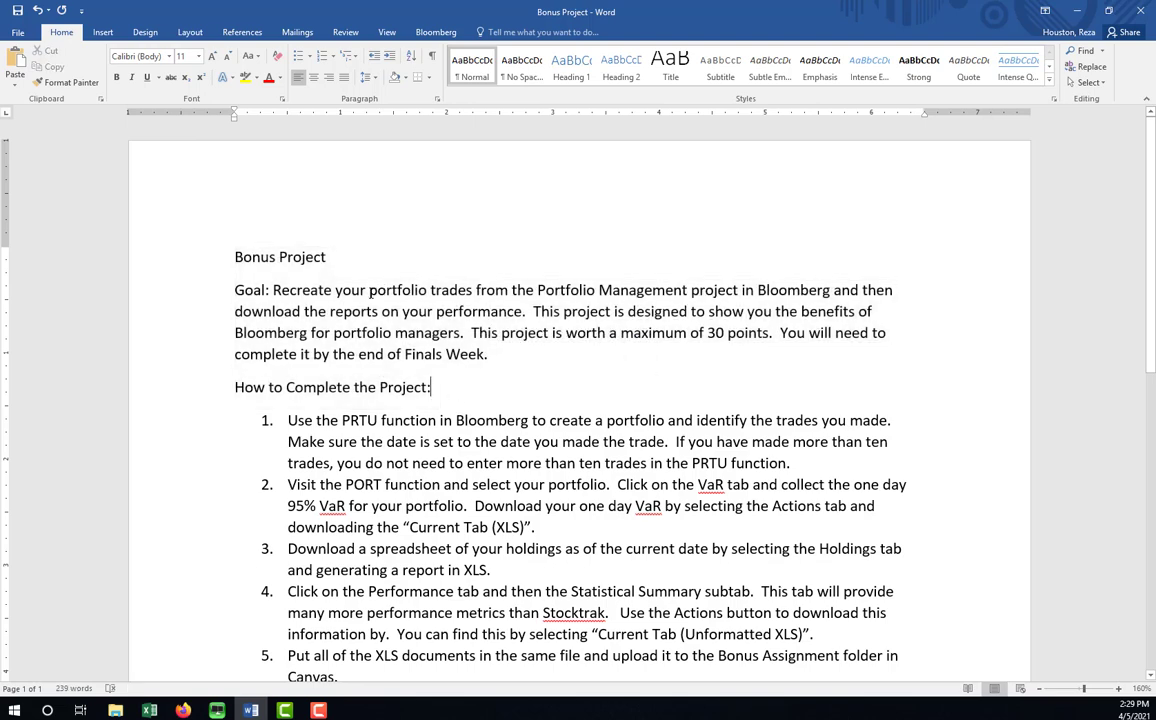
drag(369, 290, 614, 290)
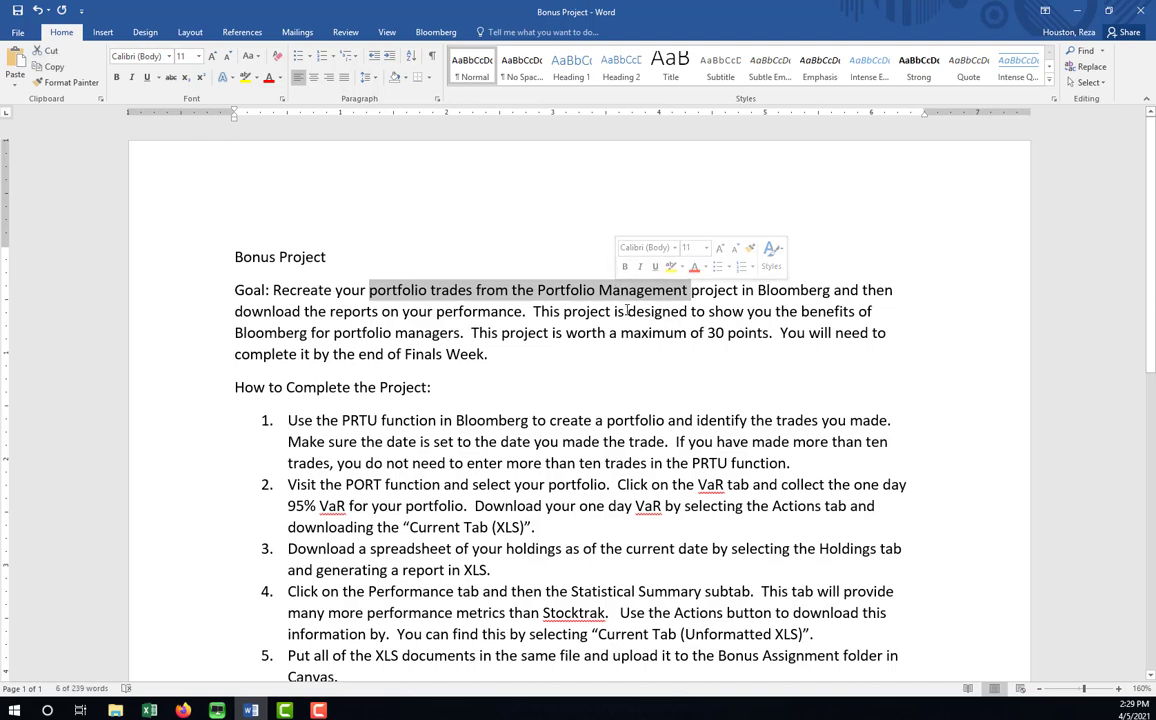
click(762, 311)
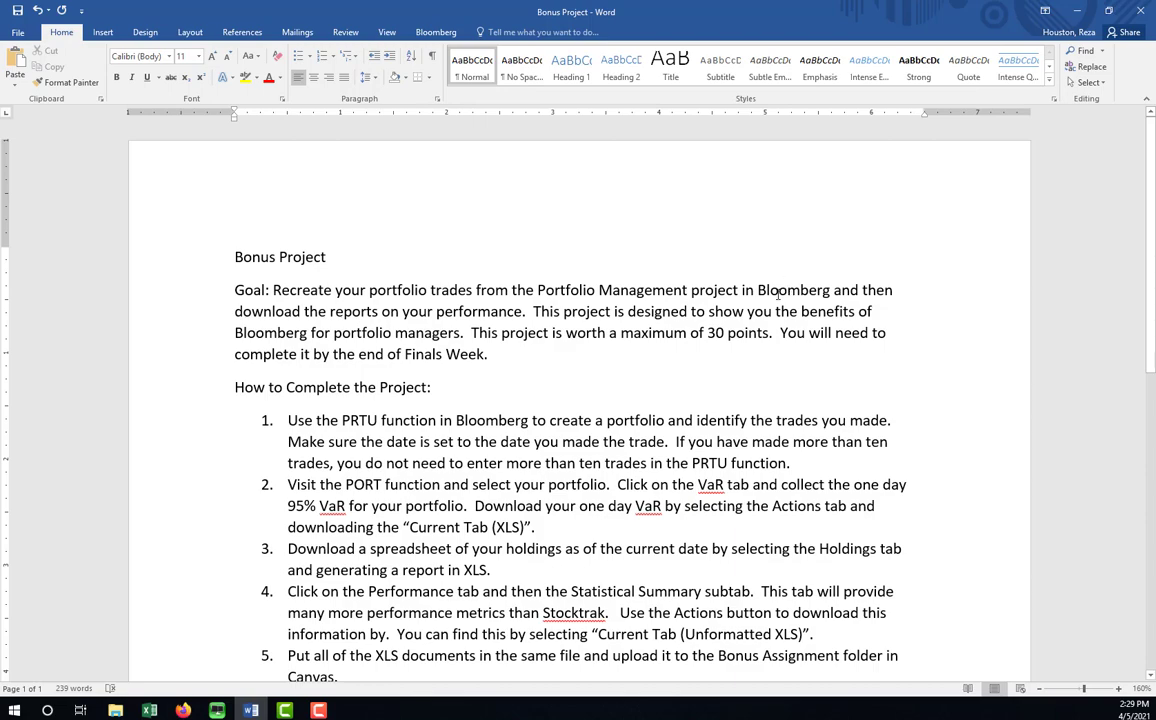
scroll(563, 450, down, 4)
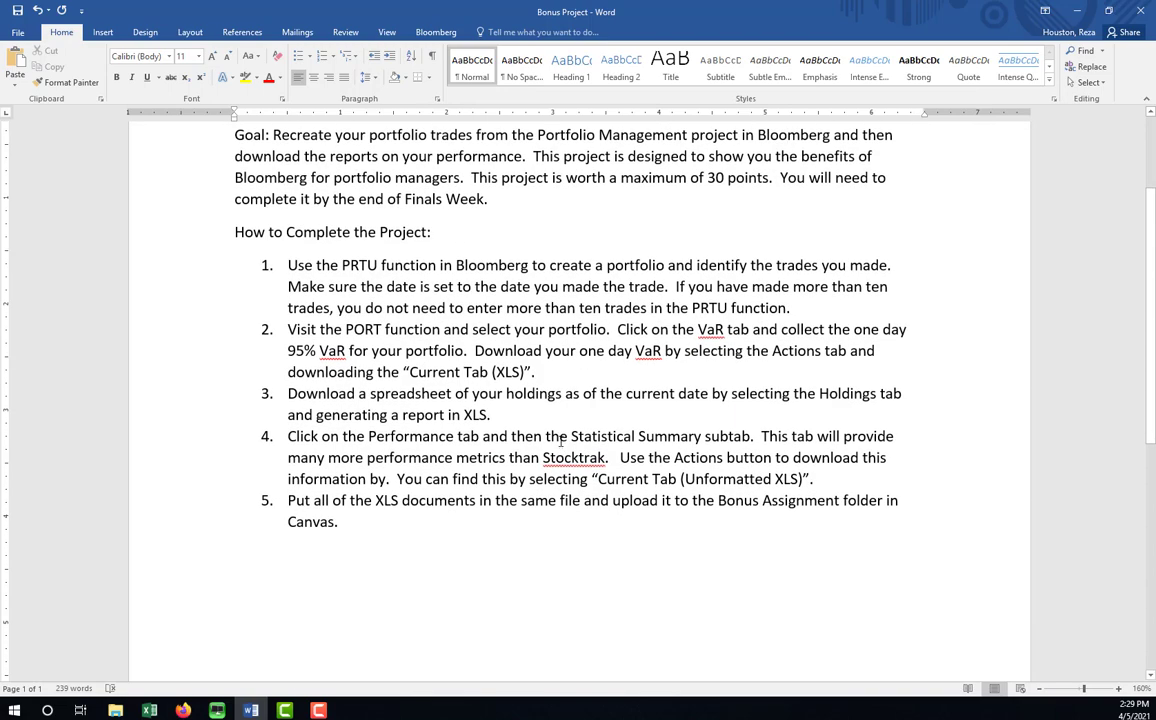
scroll(561, 447, up, 3)
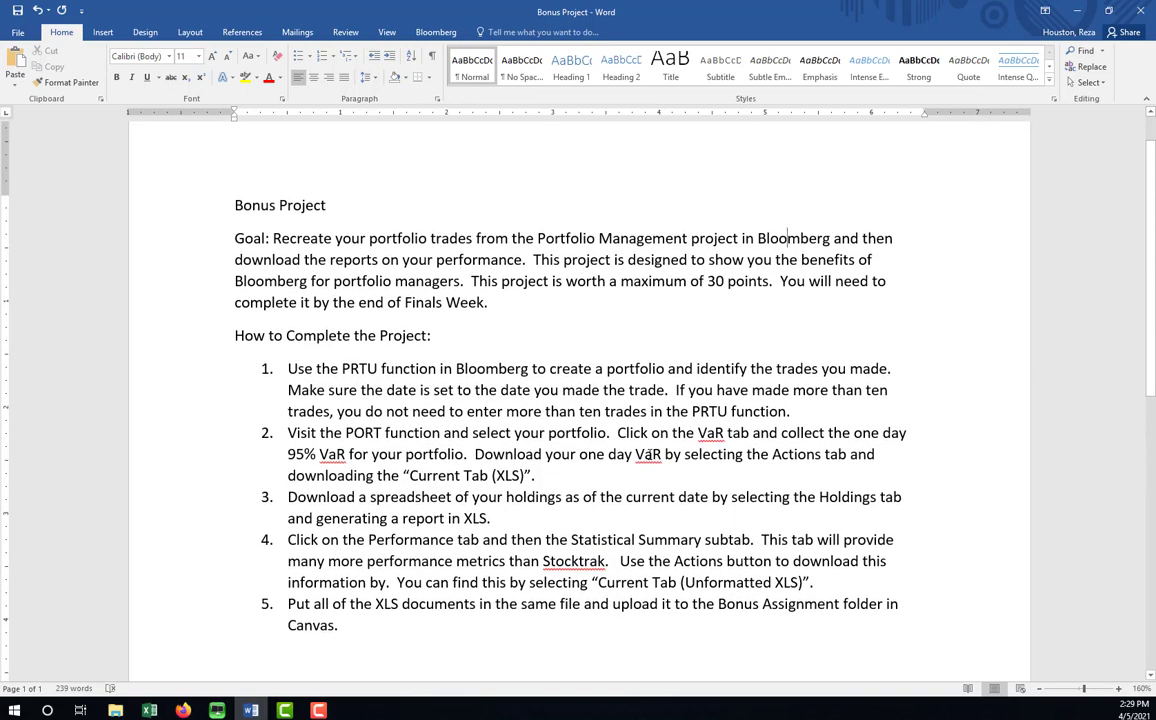
double_click(648, 455)
click(706, 478)
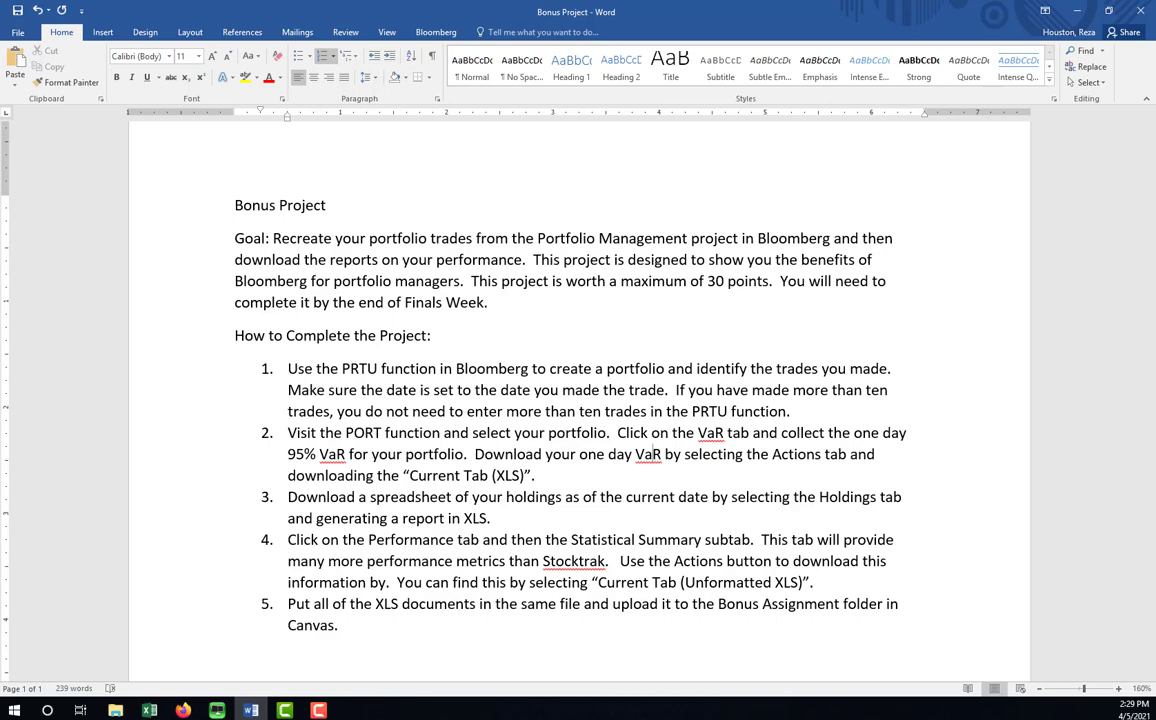
Step: Switch to the Bloomberg terminal and open the PRTU Portfolio Administration function
key(alt+Tab)
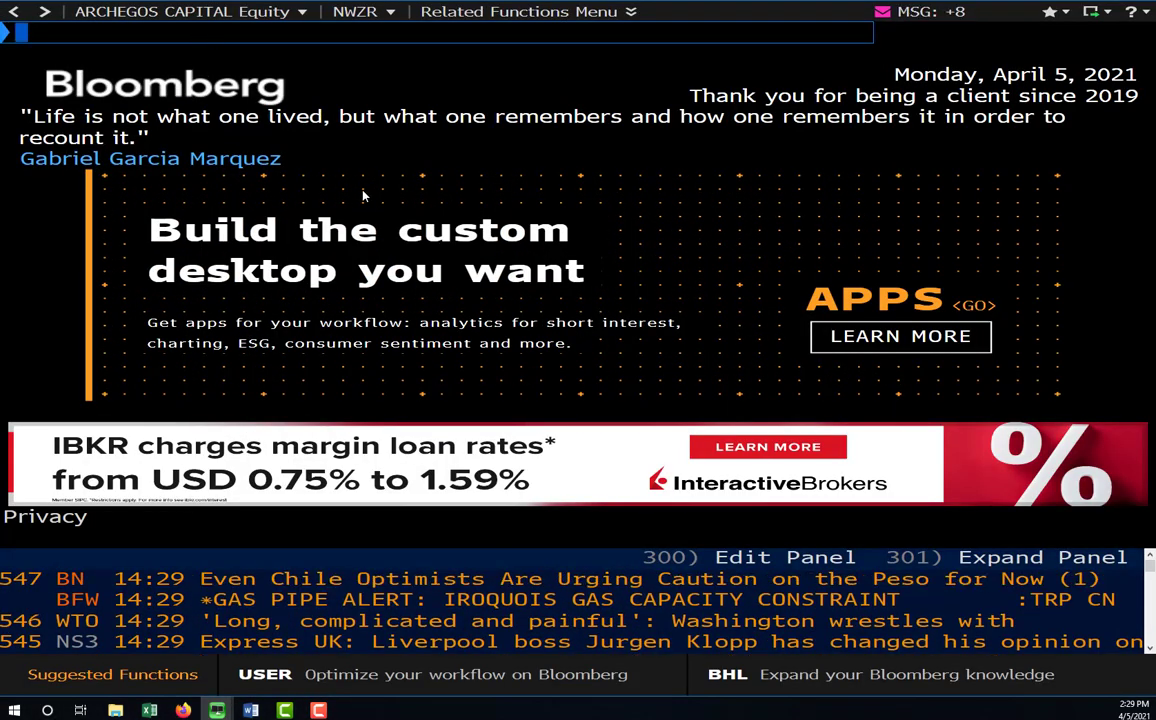
text(PRTU)
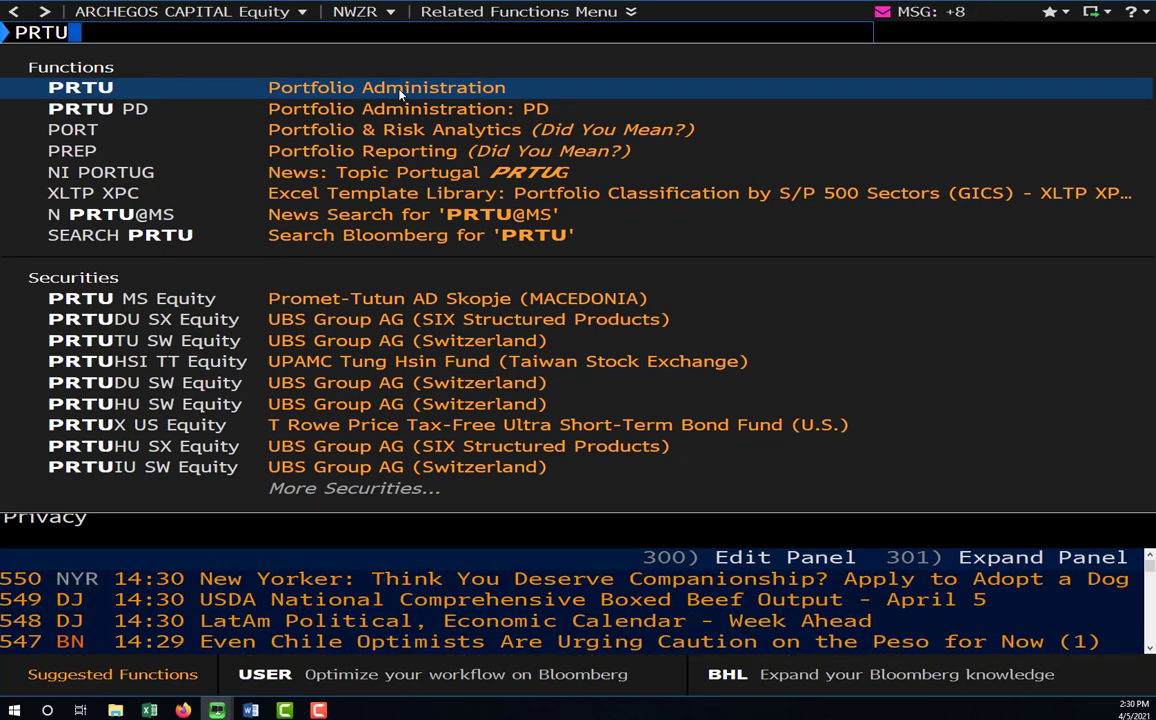
click(400, 91)
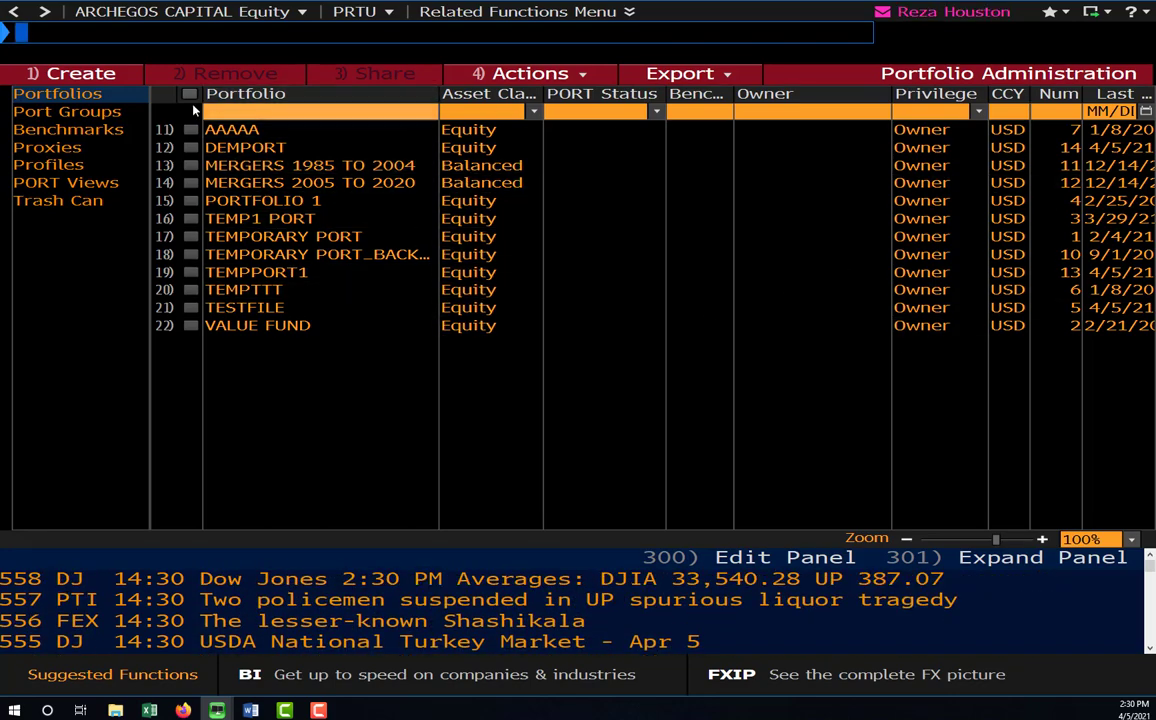
Step: Start a new portfolio and name it DEMONSTRATION1
click(84, 76)
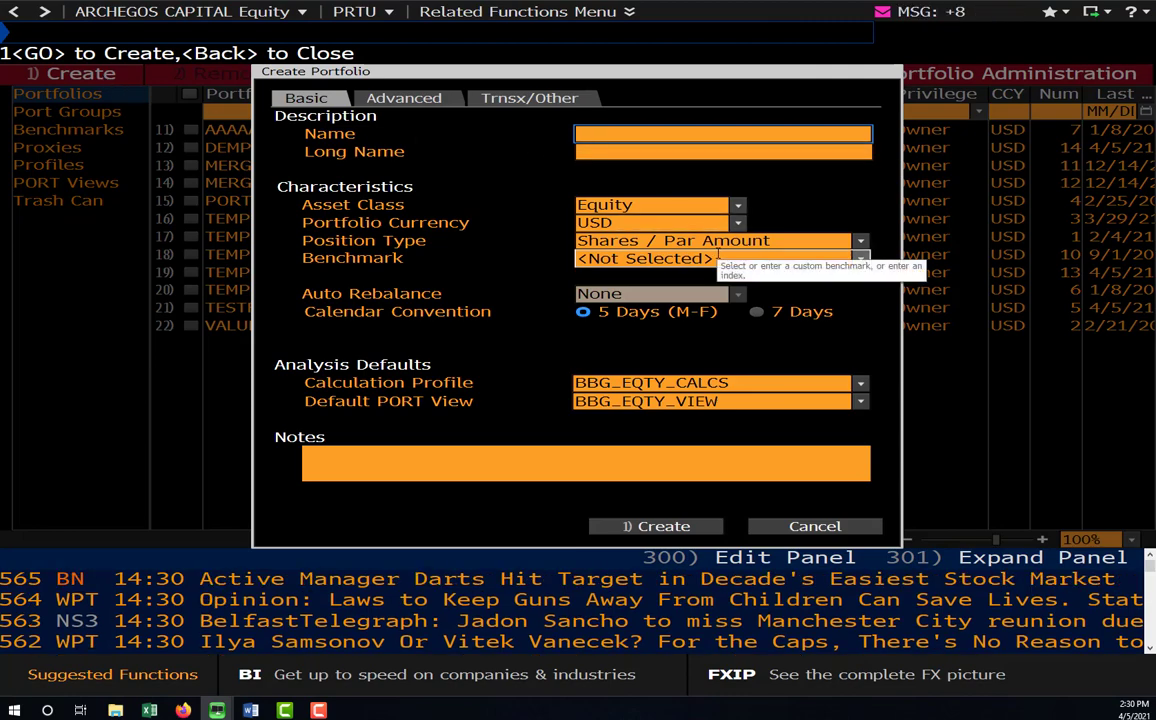
text(DEMONS)
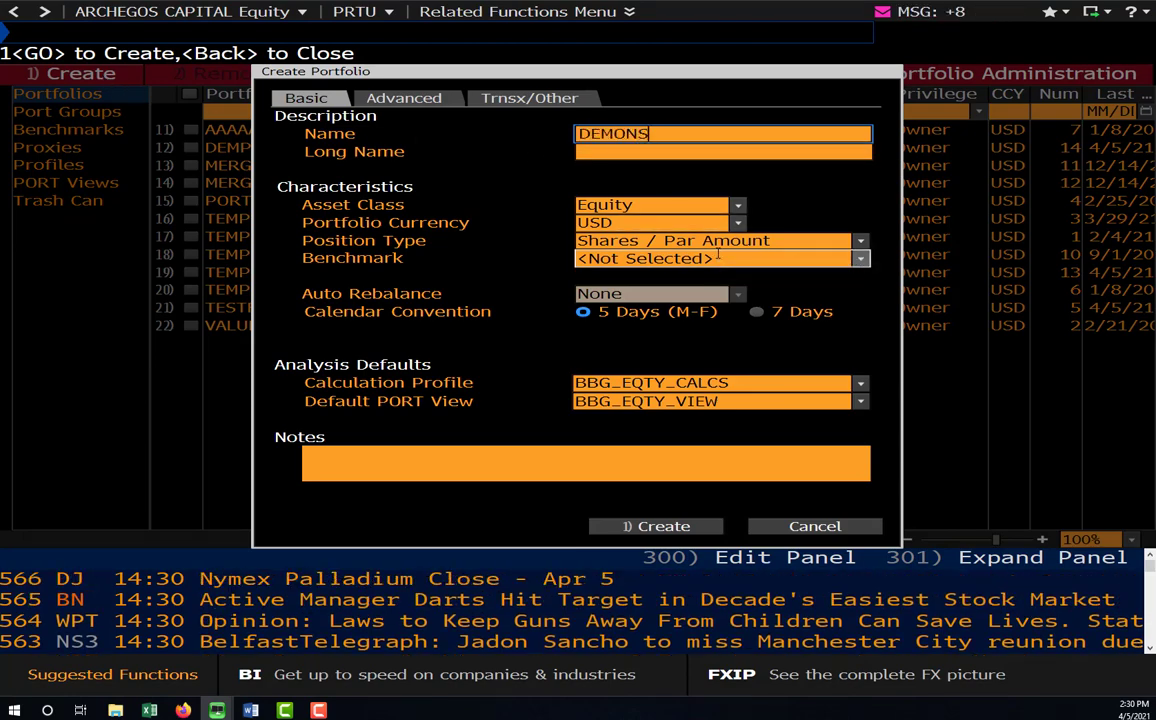
text(TRATION)
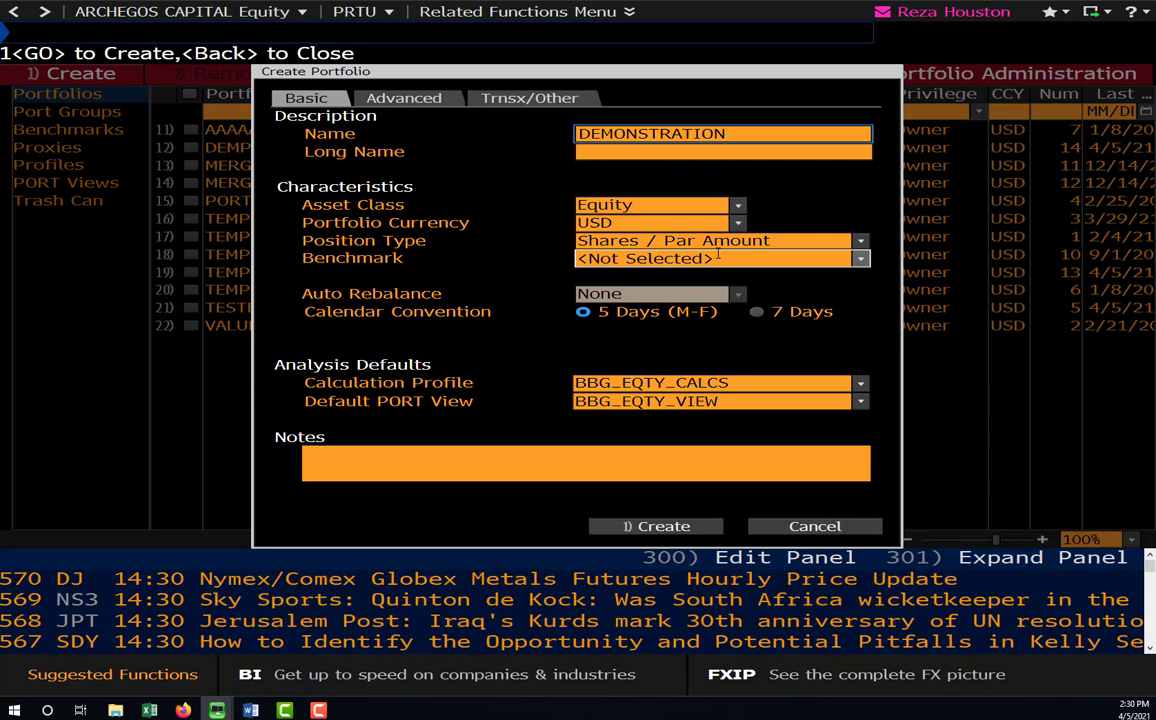
text(2)
key(BackSpace)
text(1)
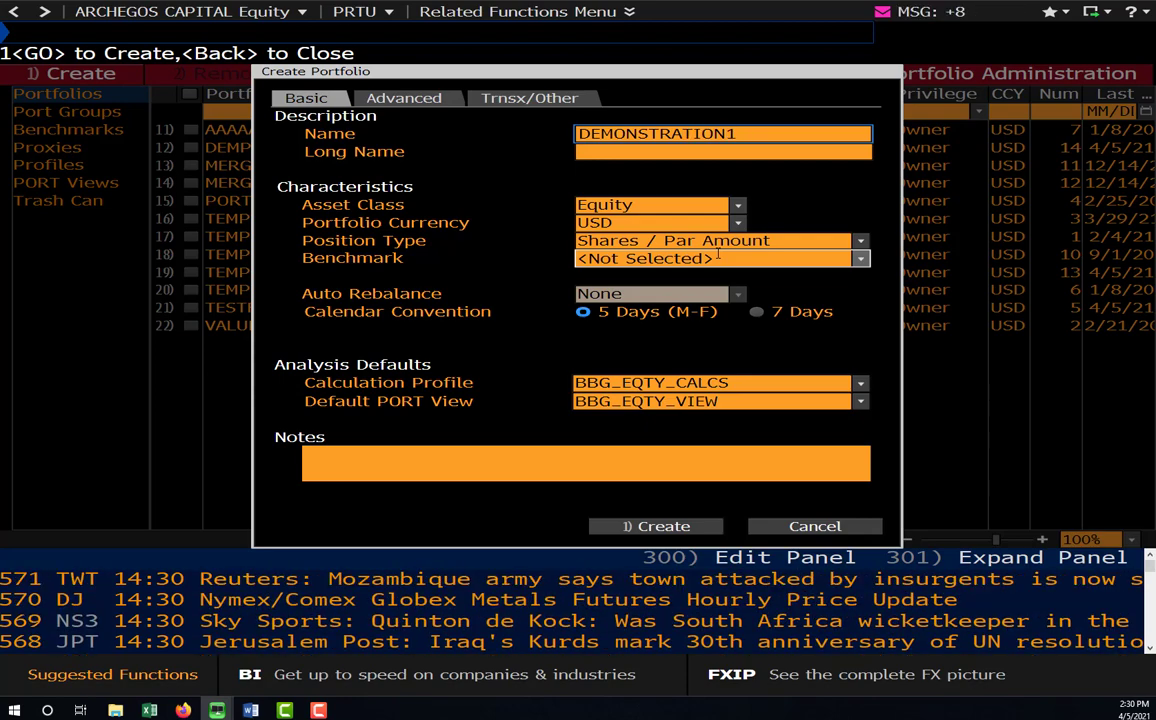
Step: Set the long name to DEMONSTRATION PORTFOLIO, keep the Equity asset class, and create the portfolio
click(807, 152)
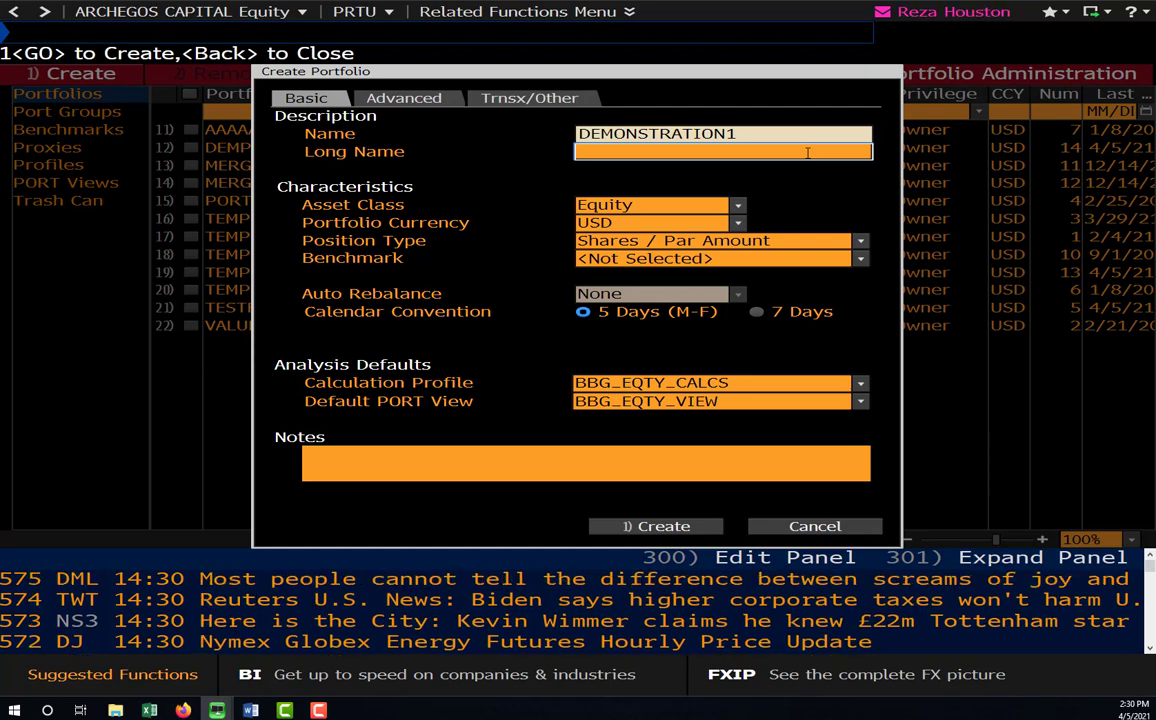
text(EMO)
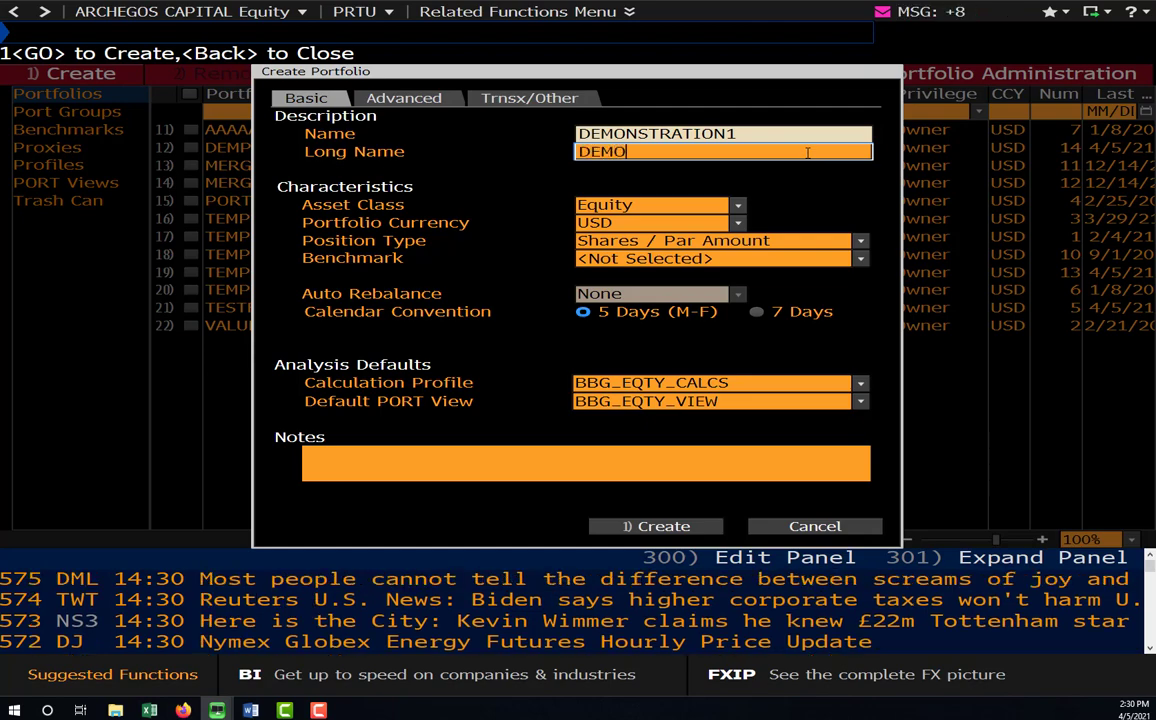
text(NSTRATION PORTFOLIO)
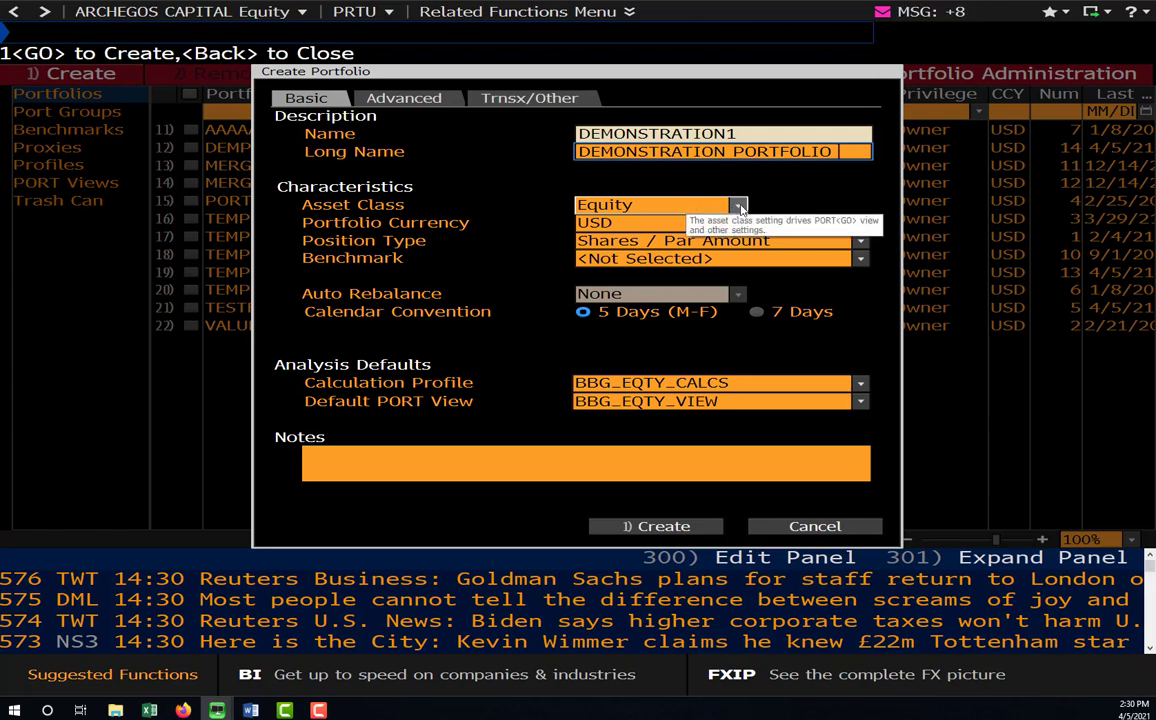
click(687, 205)
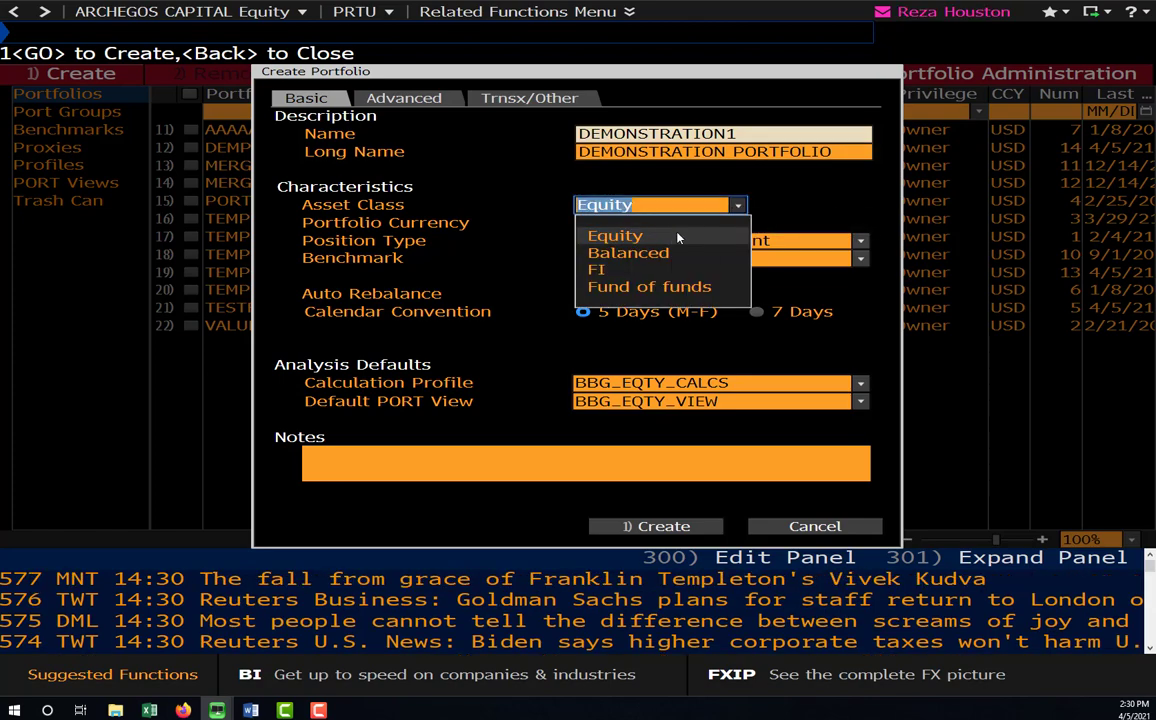
click(803, 209)
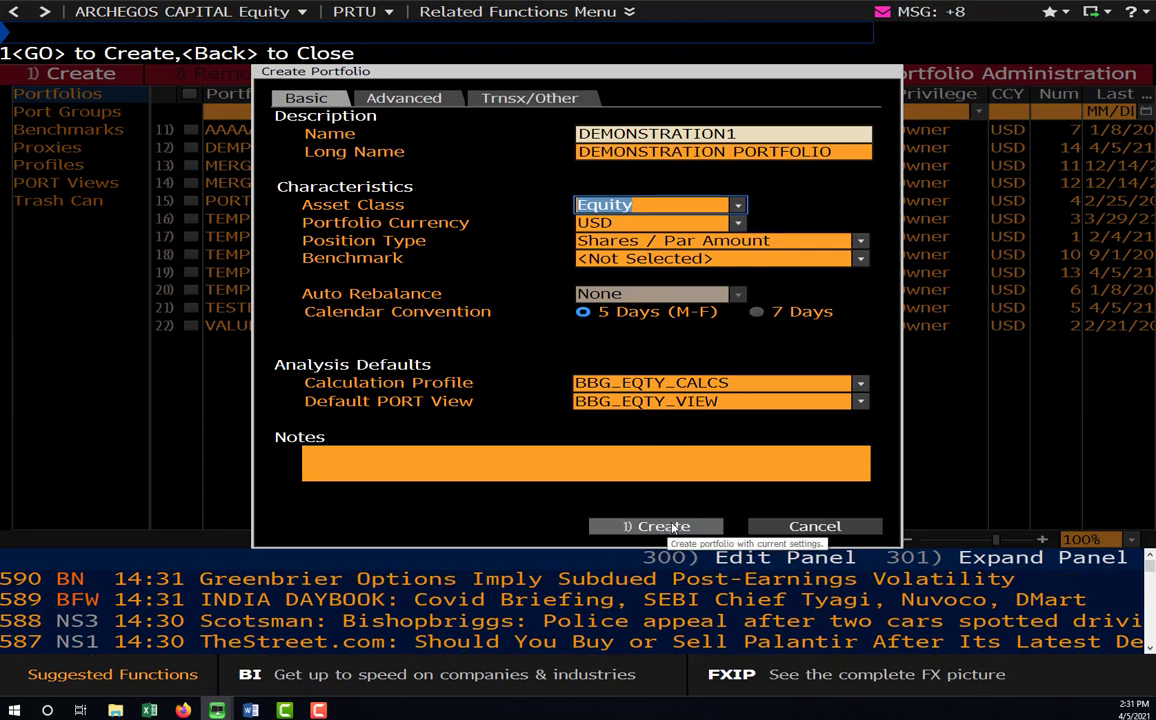
click(673, 527)
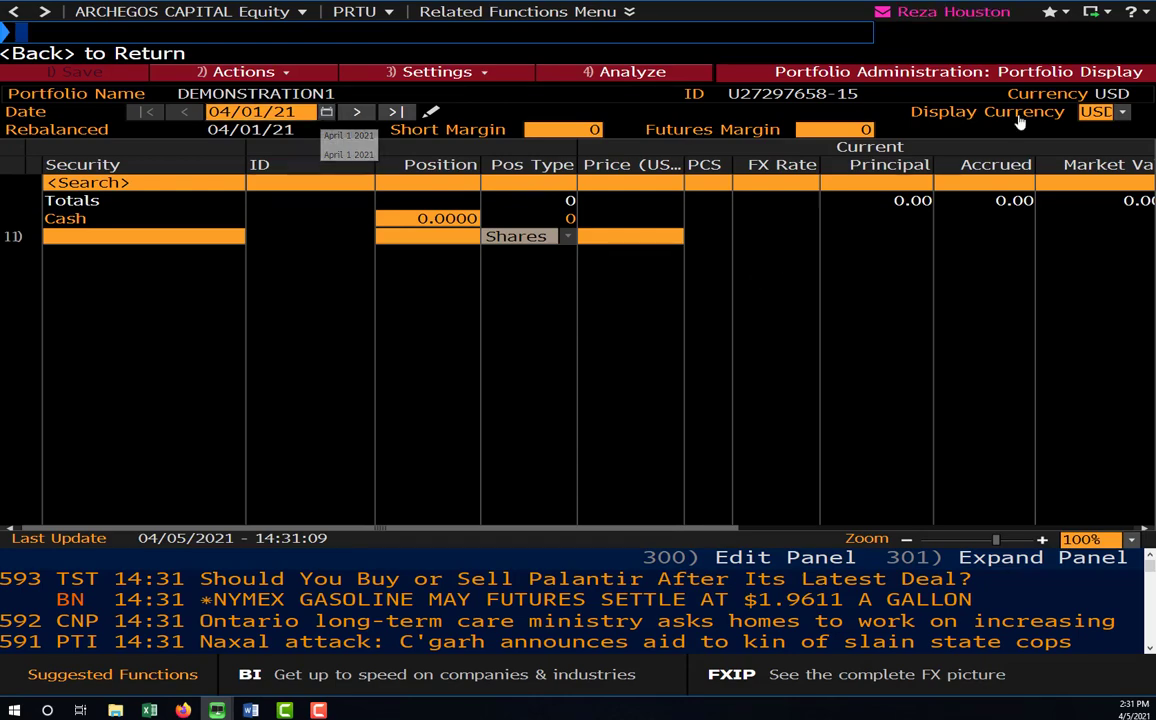
Step: Switch to the StockTrak transaction history in Firefox, enlarge its window, and review the list of executed trades
right_click(753, 18)
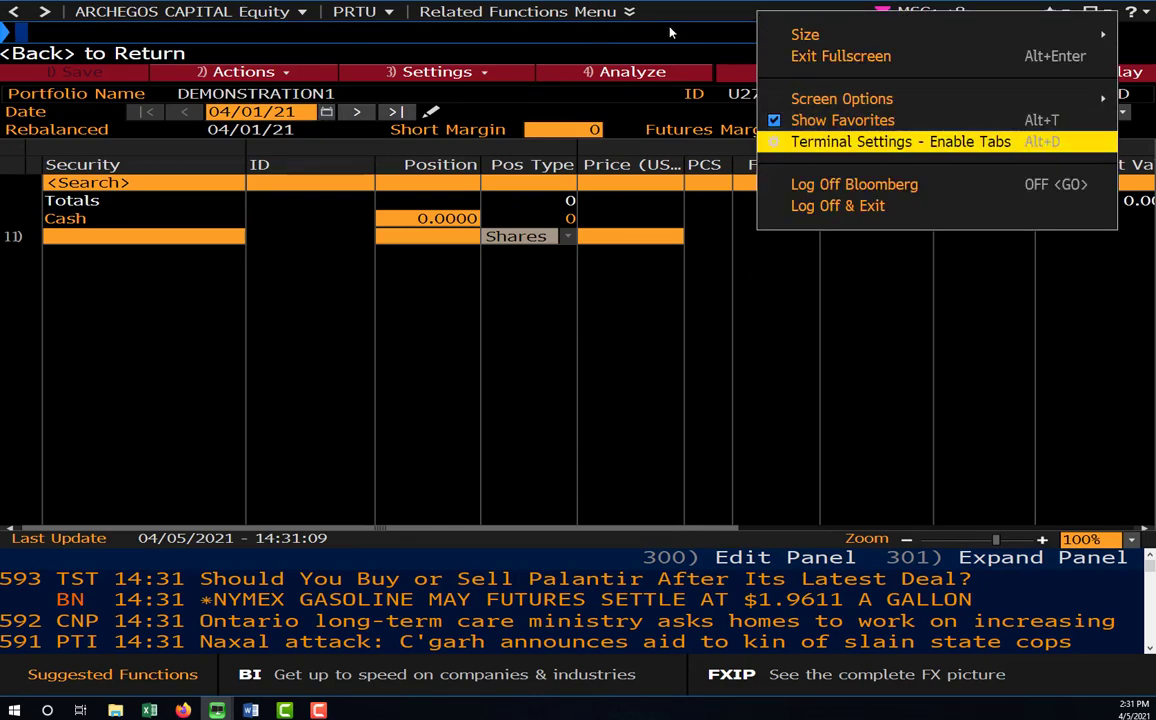
click(433, 53)
key(alt+Tab)
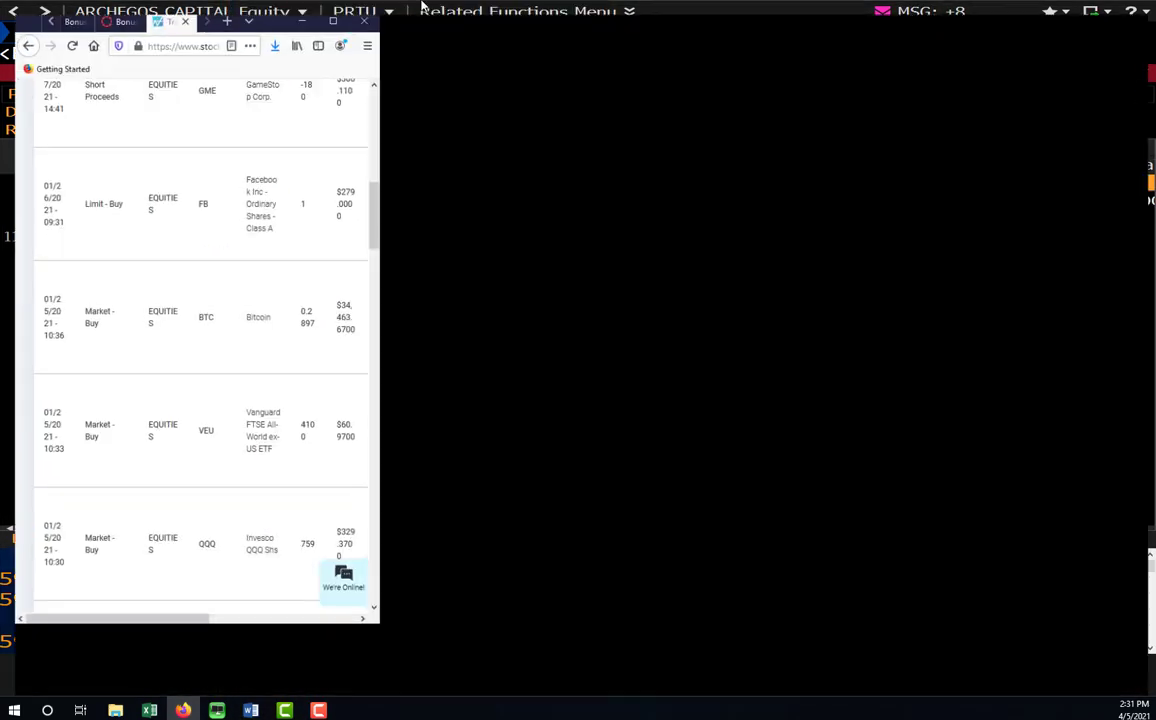
double_click(427, 6)
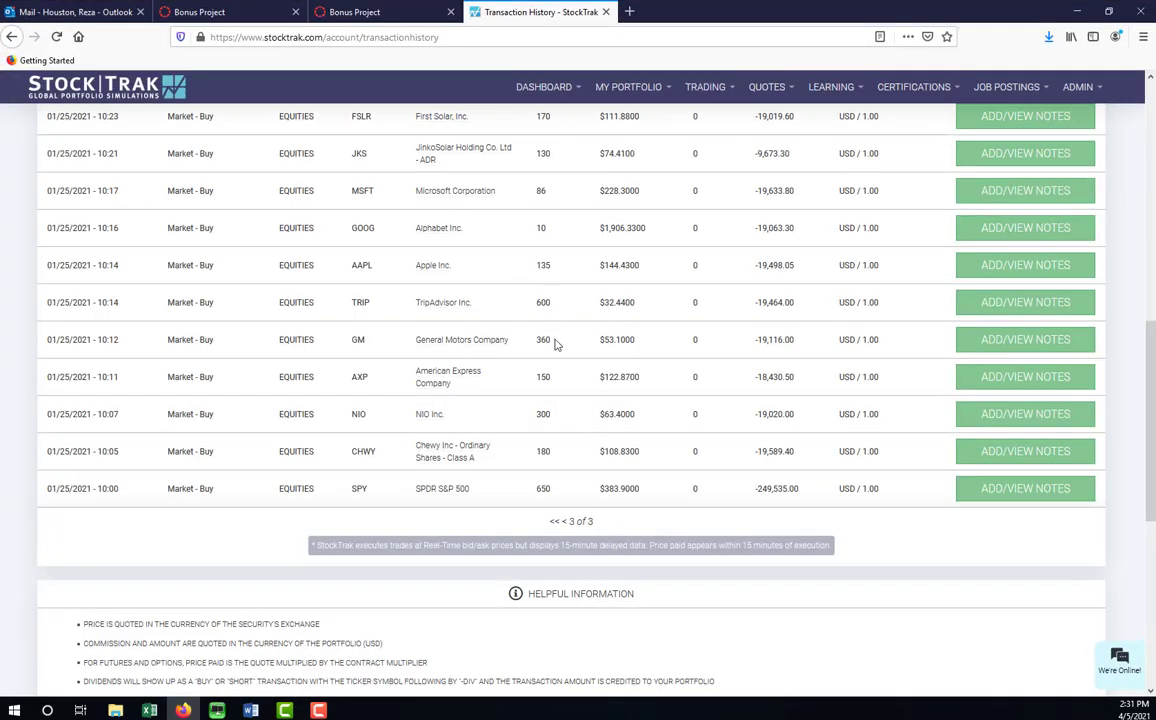
scroll(555, 343, up, 3)
scroll(561, 348, up, 6)
scroll(563, 365, down, 5)
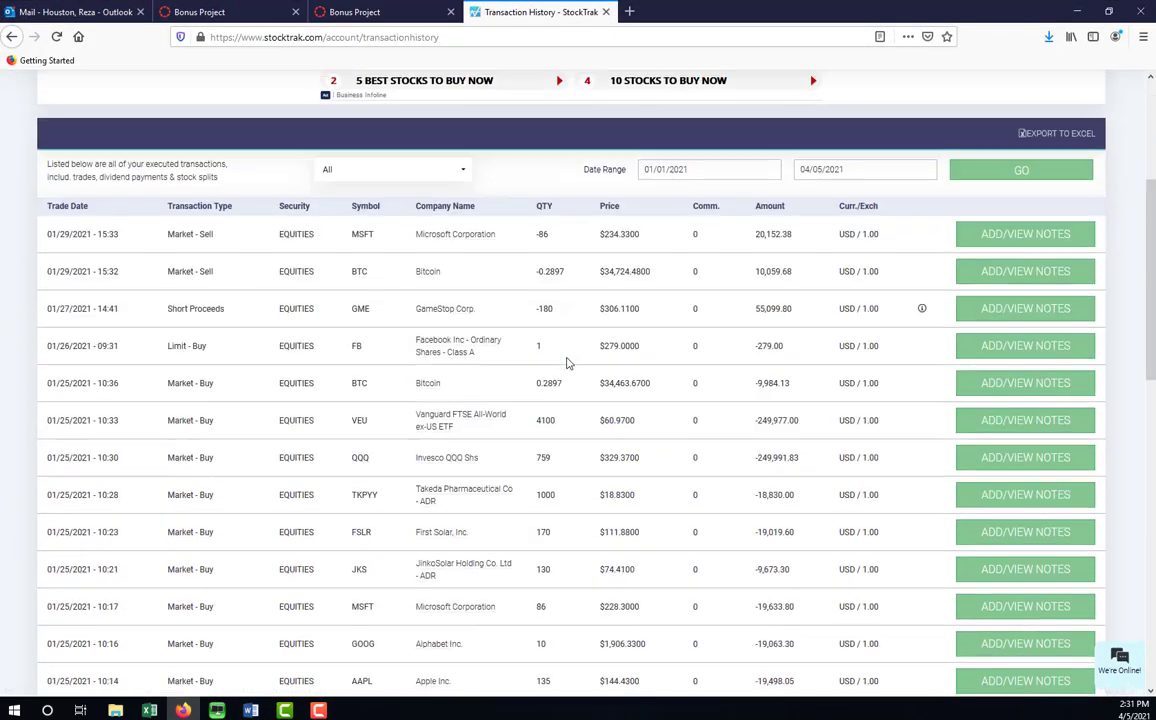
scroll(561, 380, down, 5)
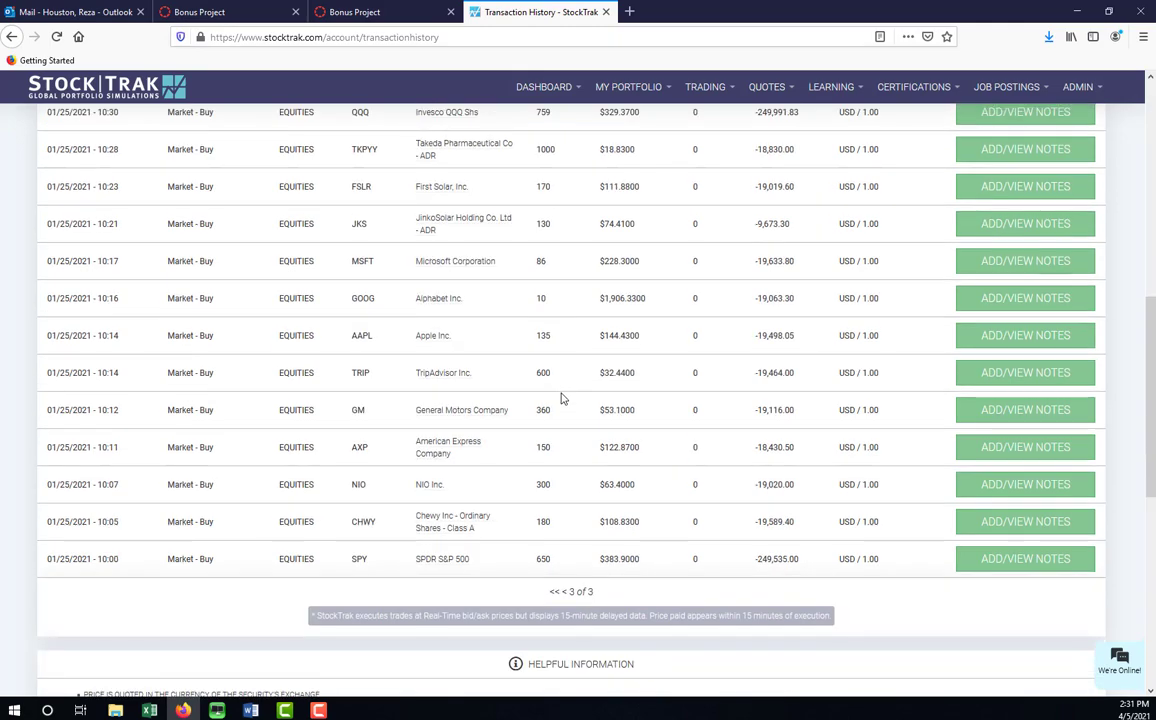
scroll(561, 398, up, 1)
scroll(699, 432, up, 1)
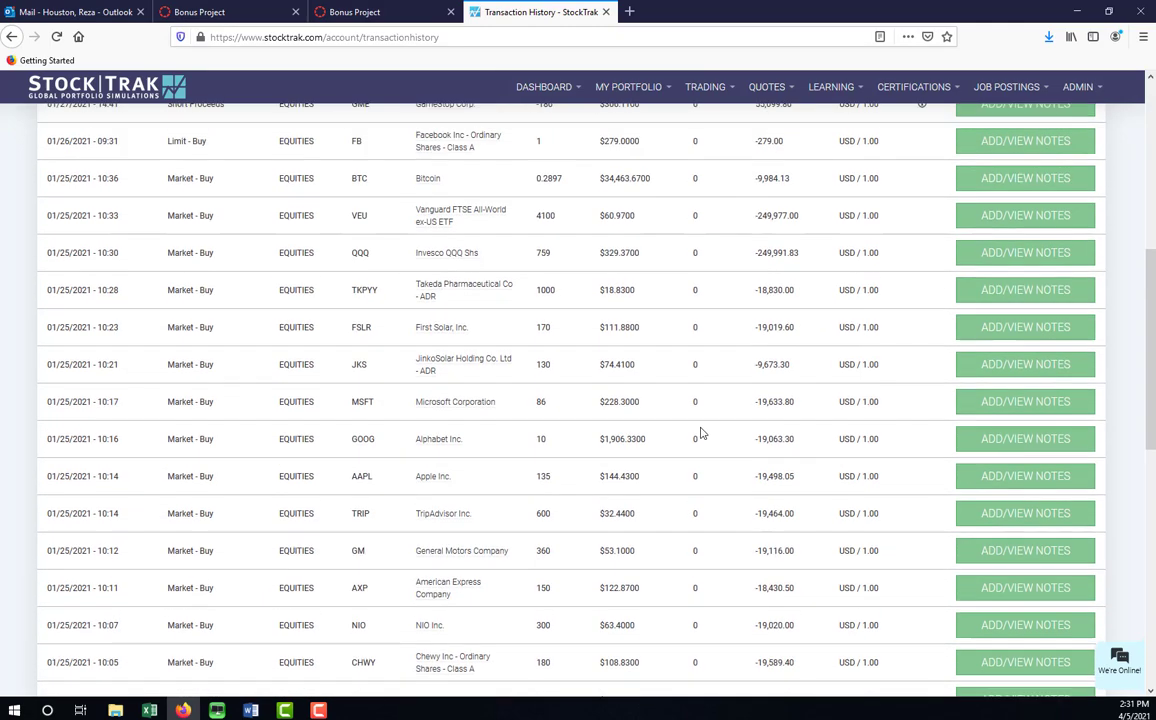
scroll(633, 385, down, 2)
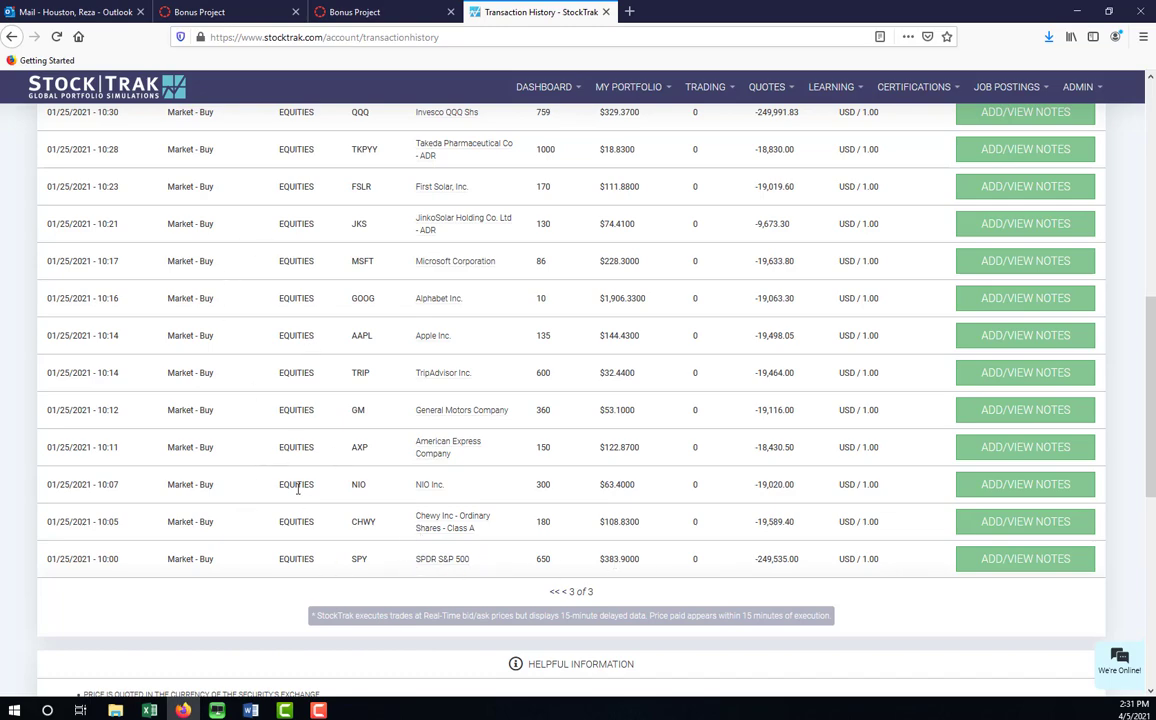
scroll(270, 445, up, 6)
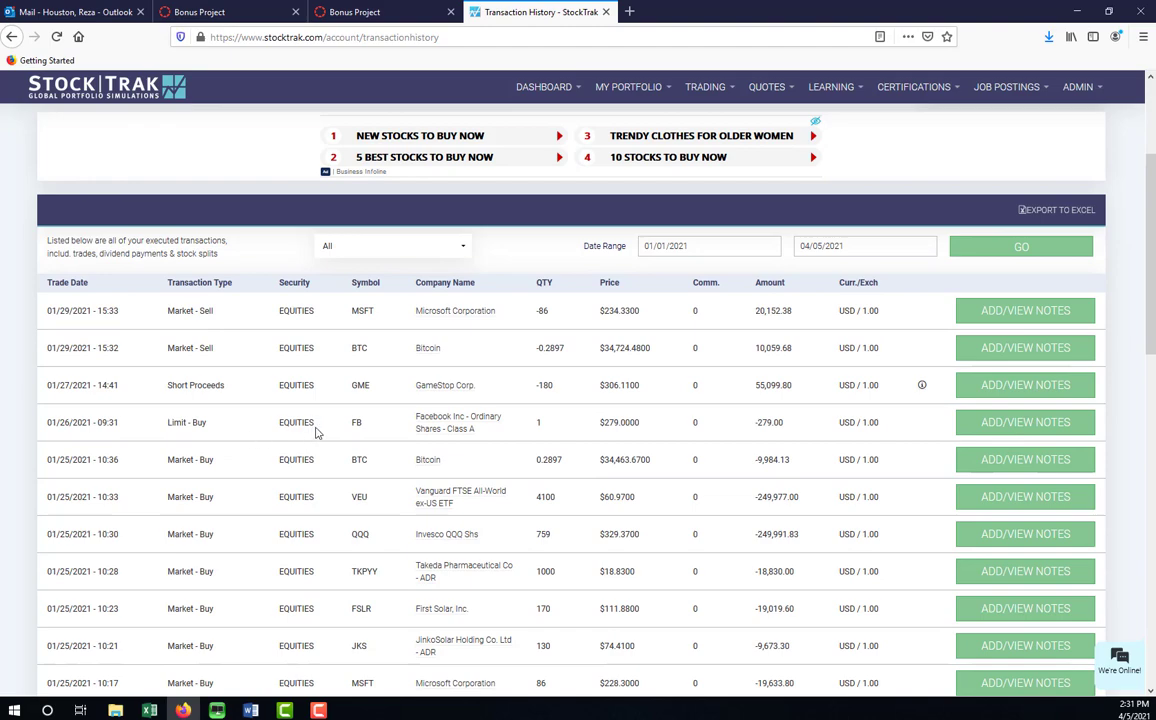
scroll(444, 483, down, 6)
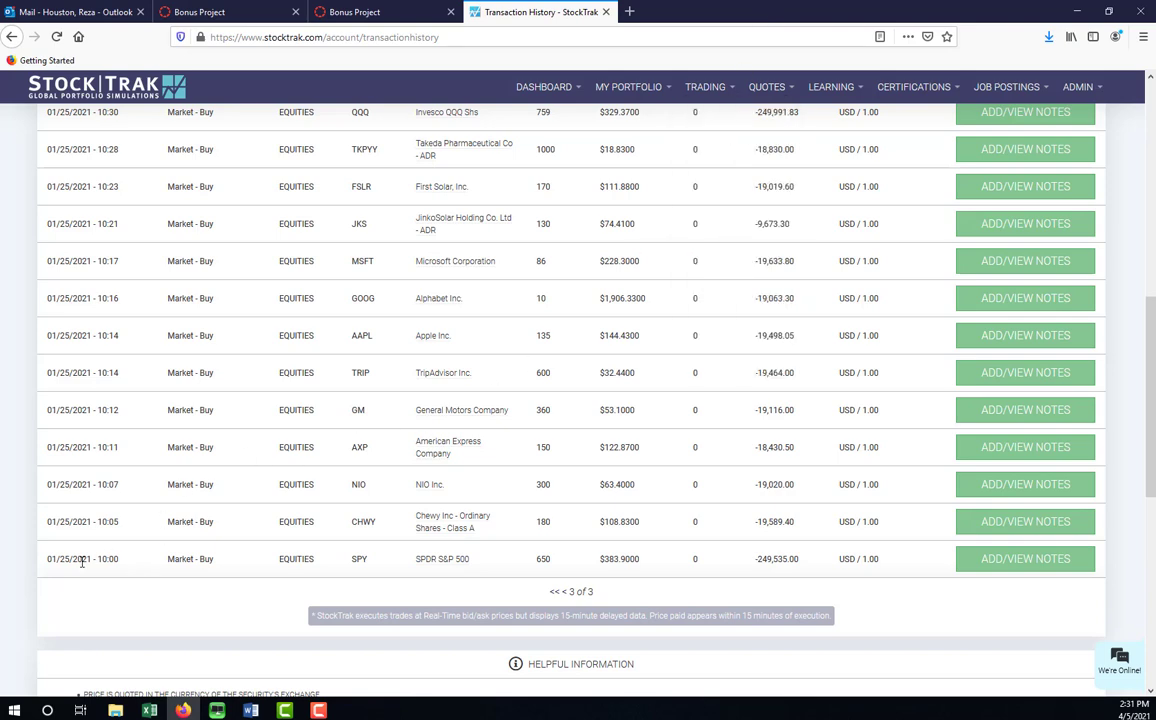
Step: Examine the trade date, transaction type, quantity and symbol of the SPDR S&P 500 purchase at the end of the list
drag(46, 562, 213, 561)
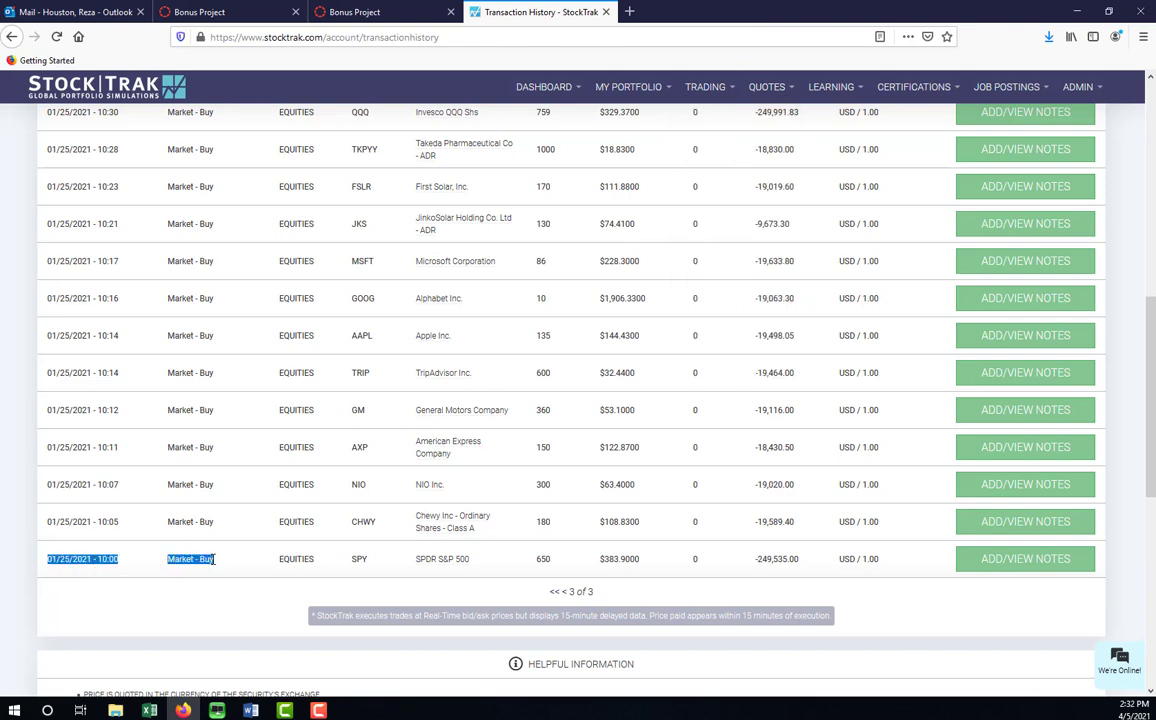
click(82, 562)
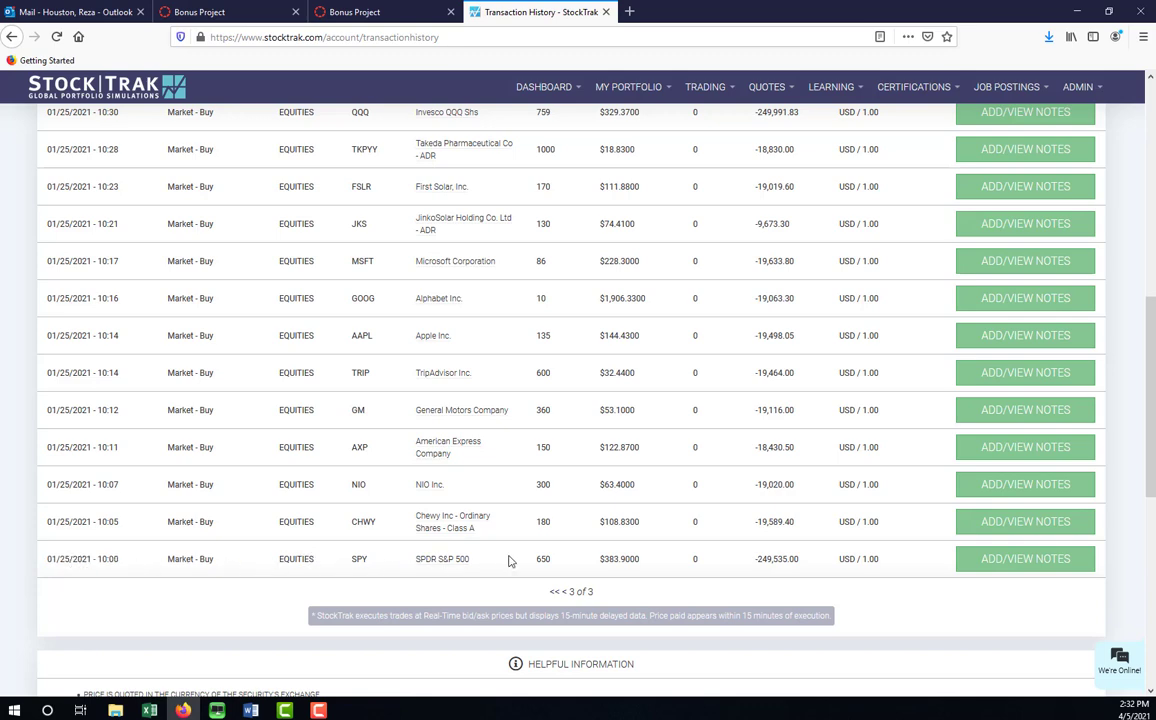
double_click(543, 560)
double_click(359, 560)
Step: Switch back to Bloomberg and set the DEMONSTRATION1 portfolio date to 01/25/21
key(alt+Tab)
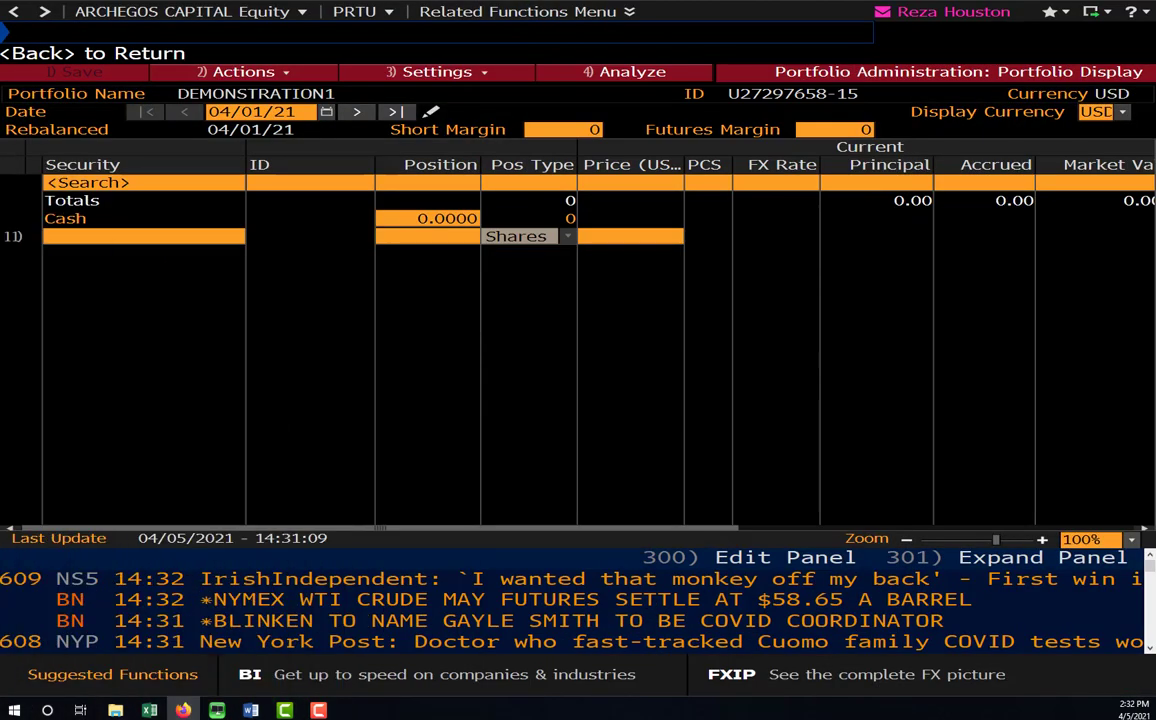
click(326, 112)
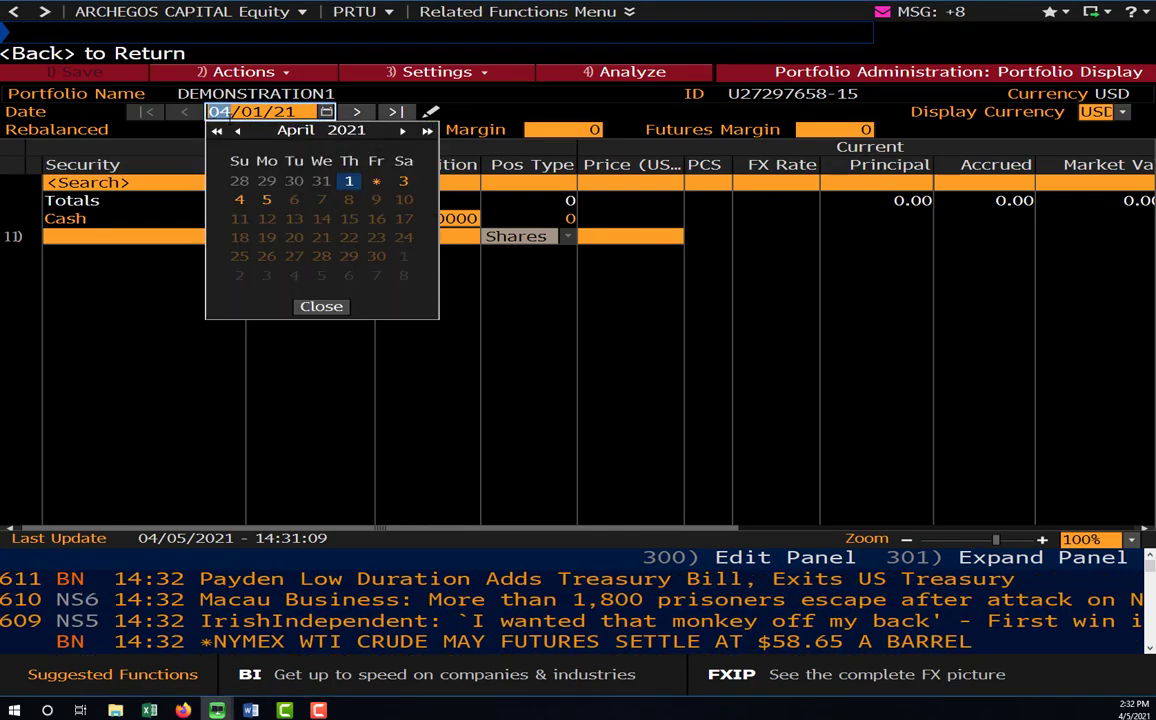
text(01/25/21)
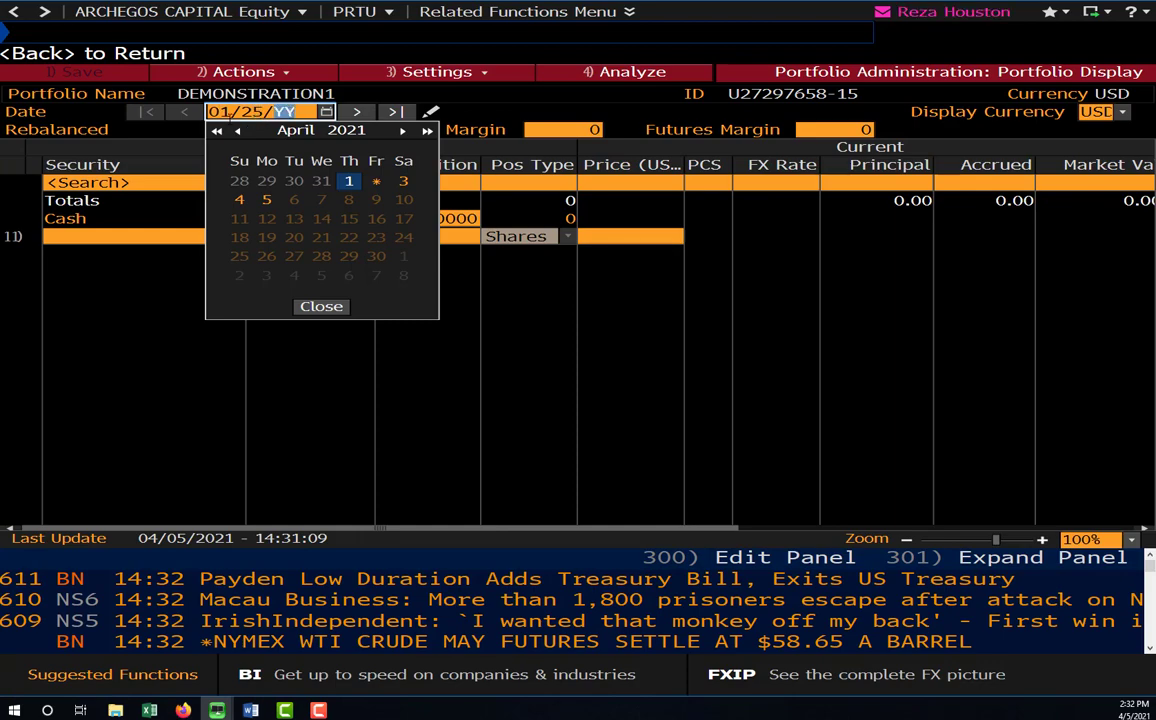
key(Return)
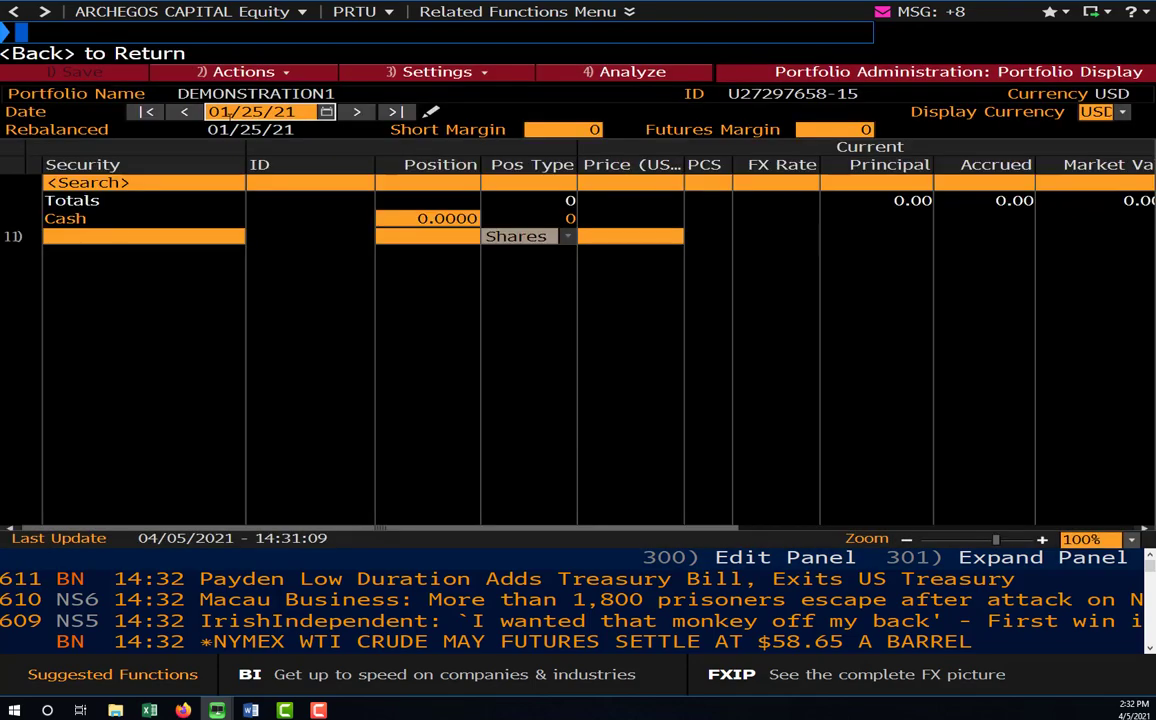
Step: Add SPDR S&P 500 ETF Trust (SPY US Equity) as the first holding with a position of 650 shares
click(126, 236)
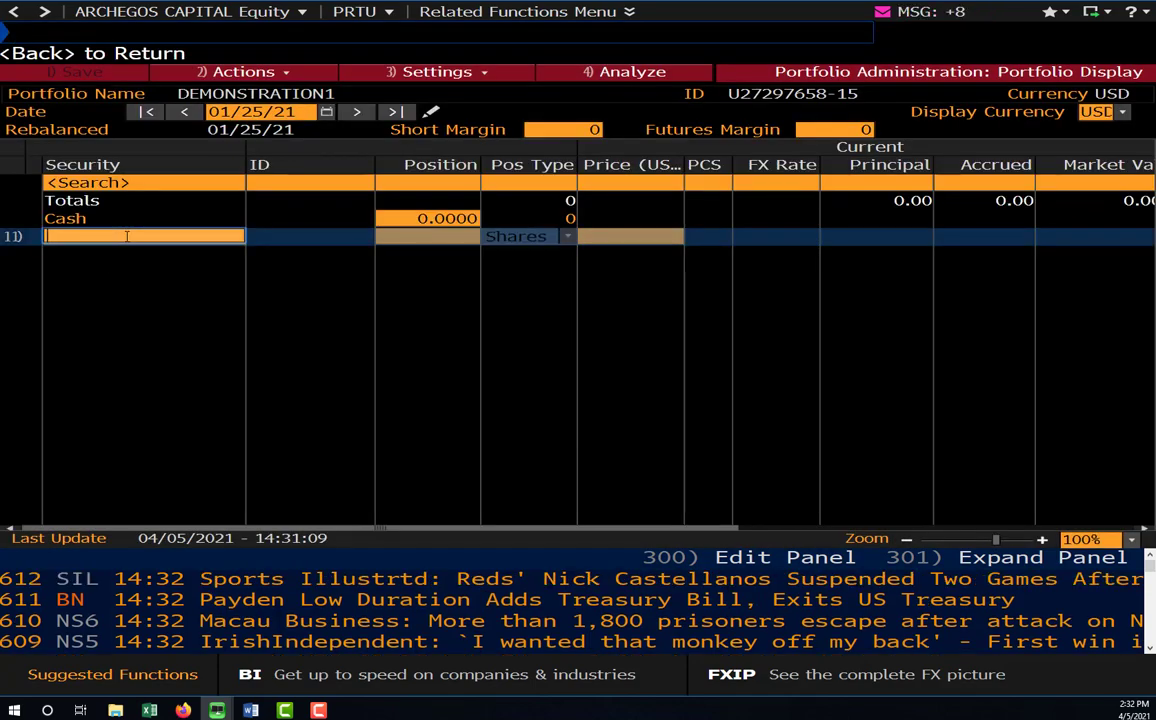
text(spy)
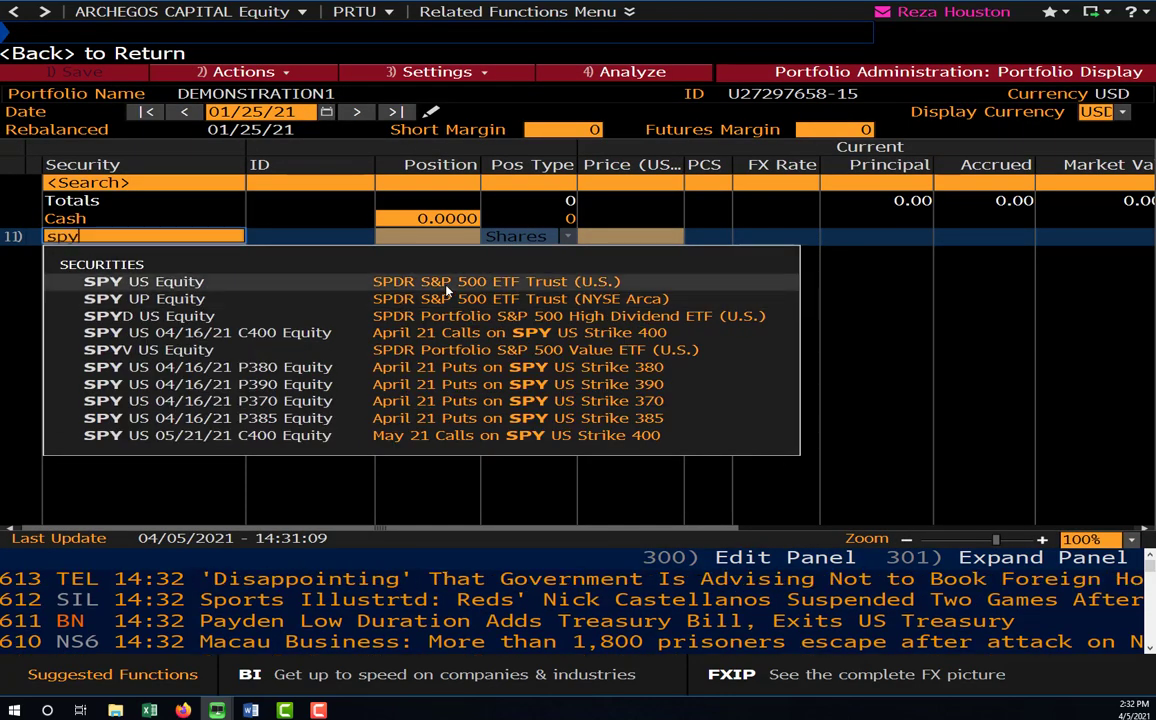
click(400, 280)
click(430, 236)
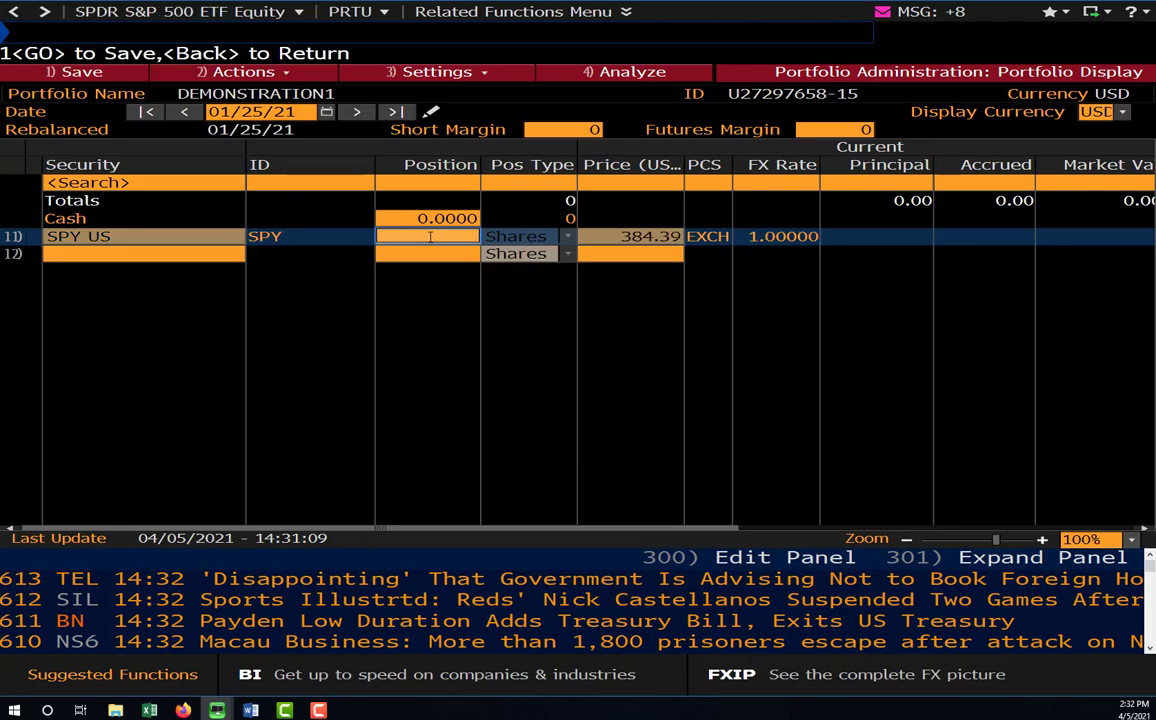
text(650)
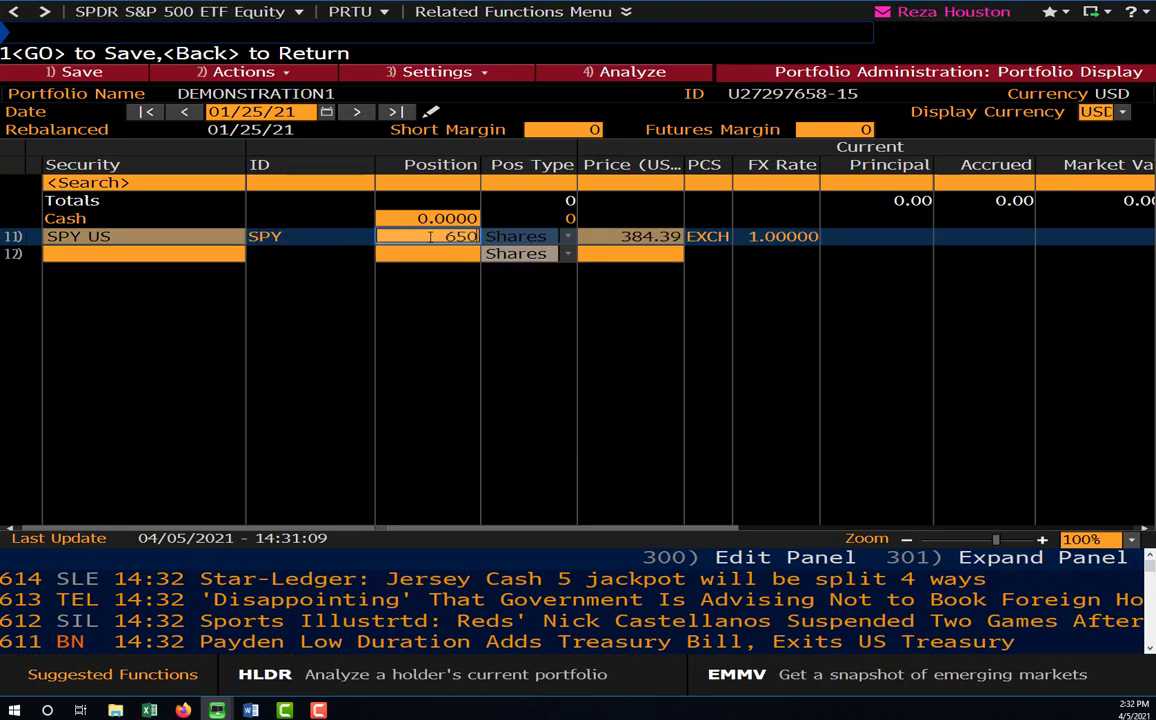
key(Return)
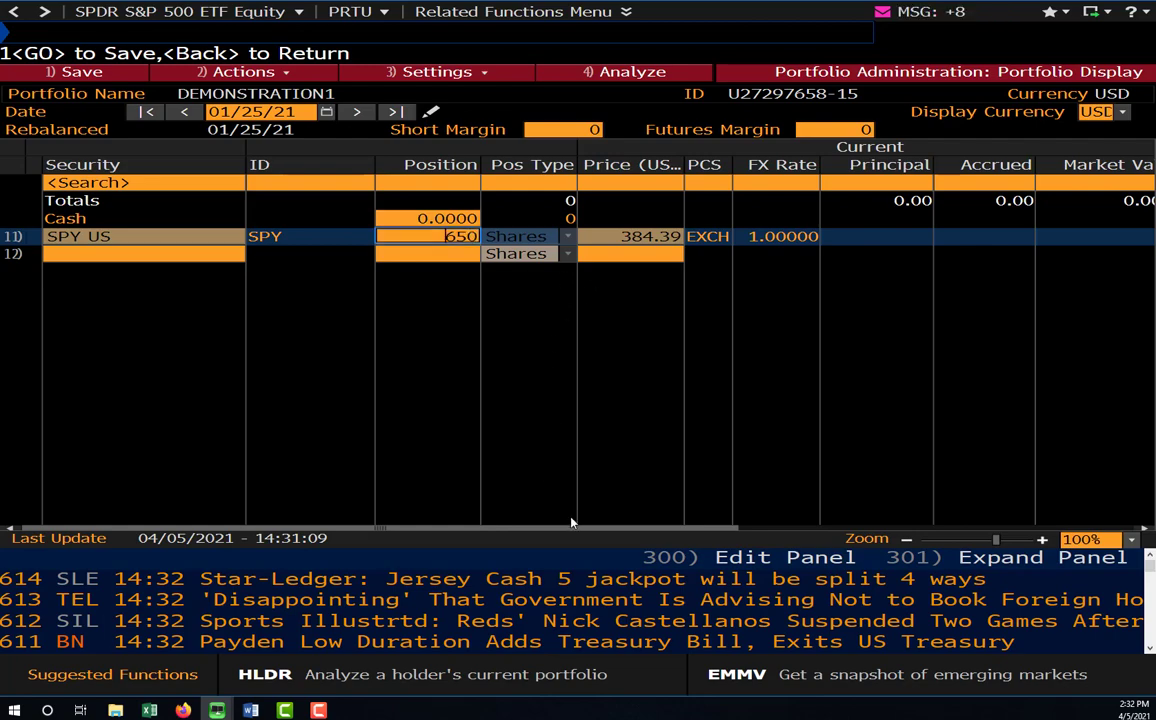
scroll(572, 520, right, 5)
scroll(937, 500, left, 3)
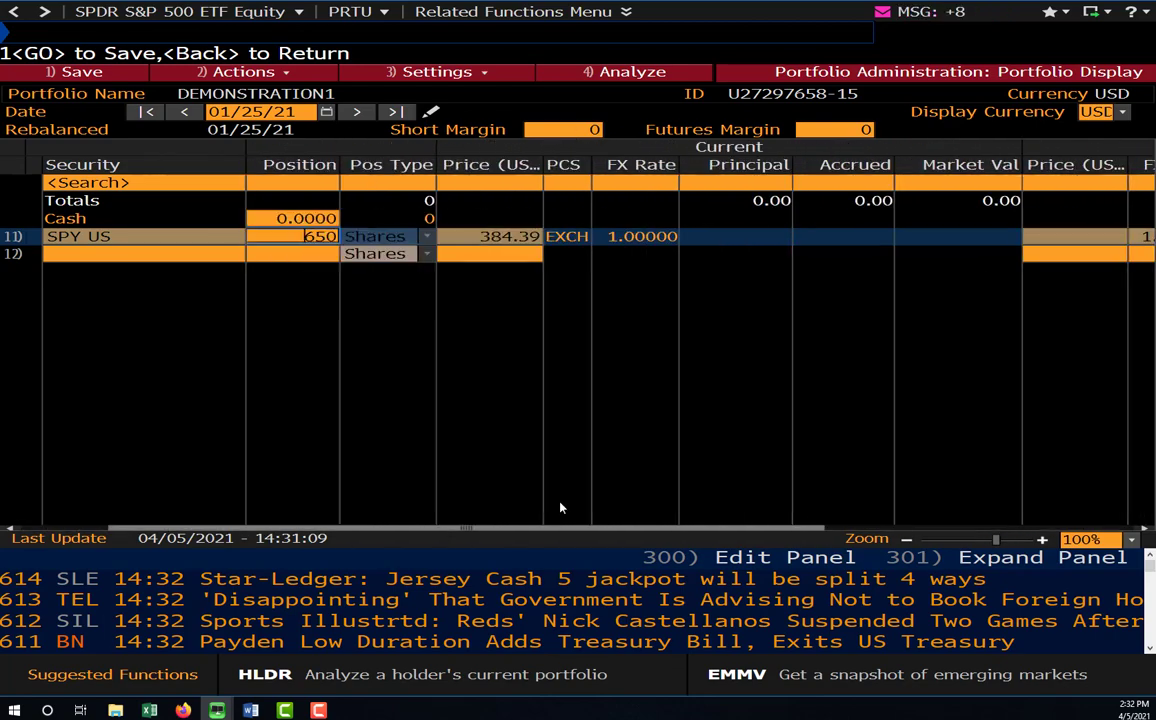
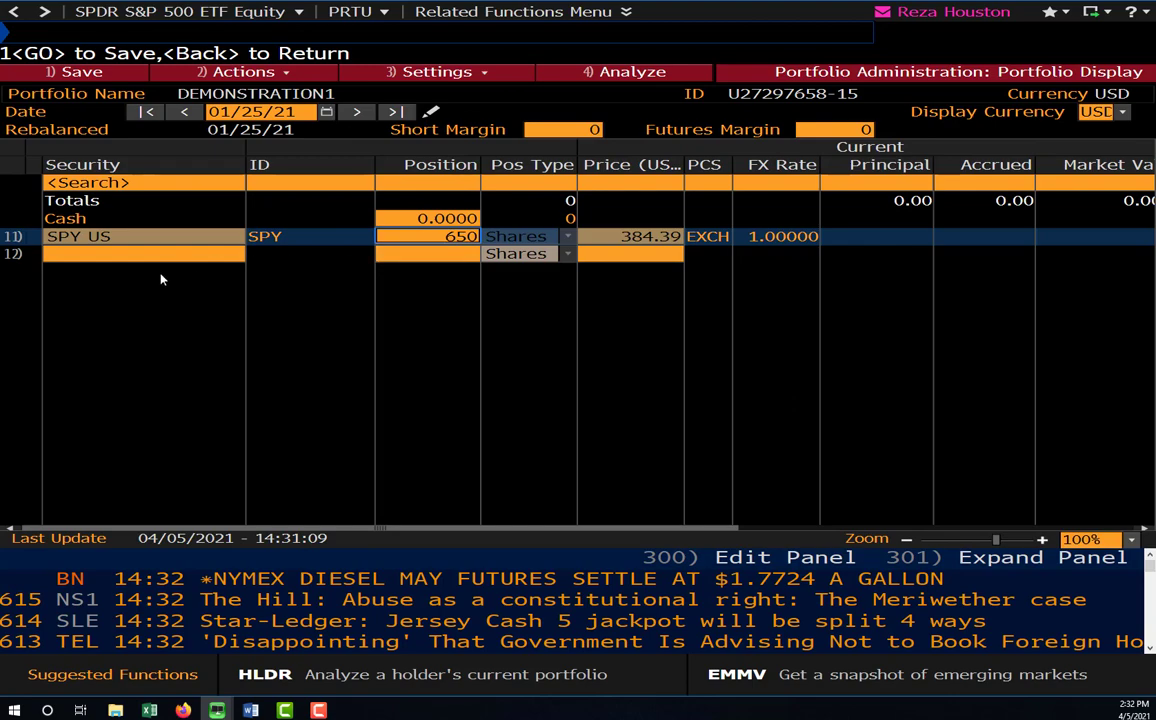
key(Return)
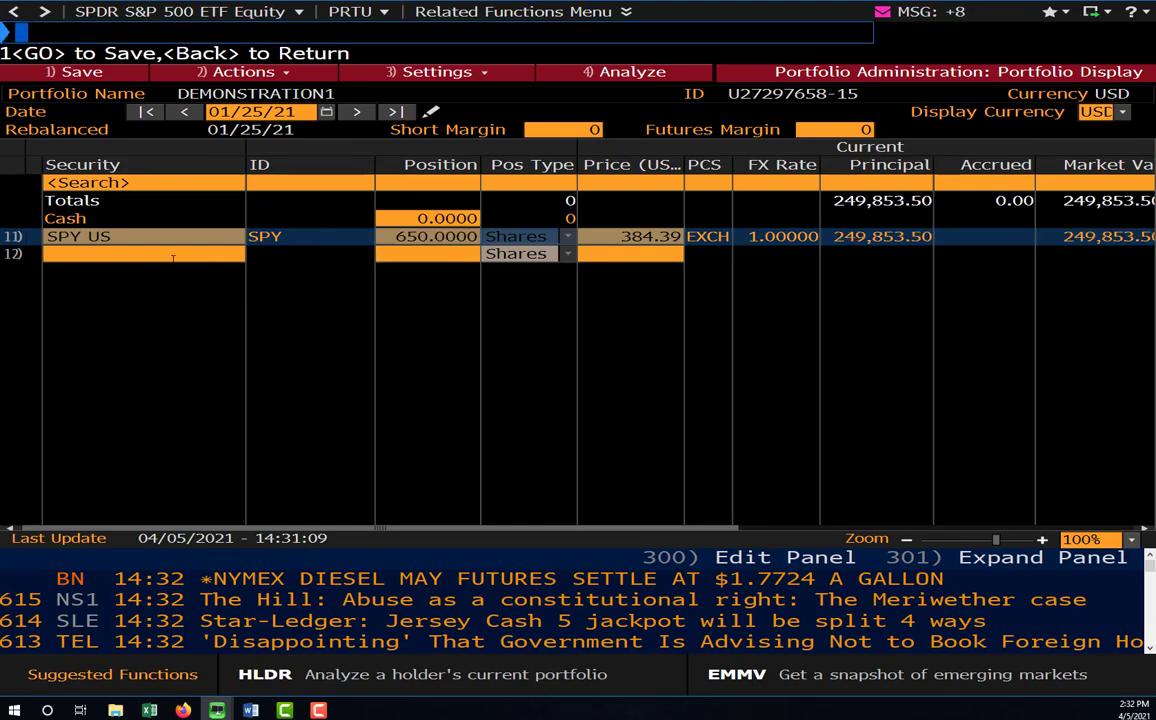
key(Down)
Step: Switch to the StockTrak transaction history in Firefox and examine the trade date and quantity of the Apple purchase
key(alt+Tab)
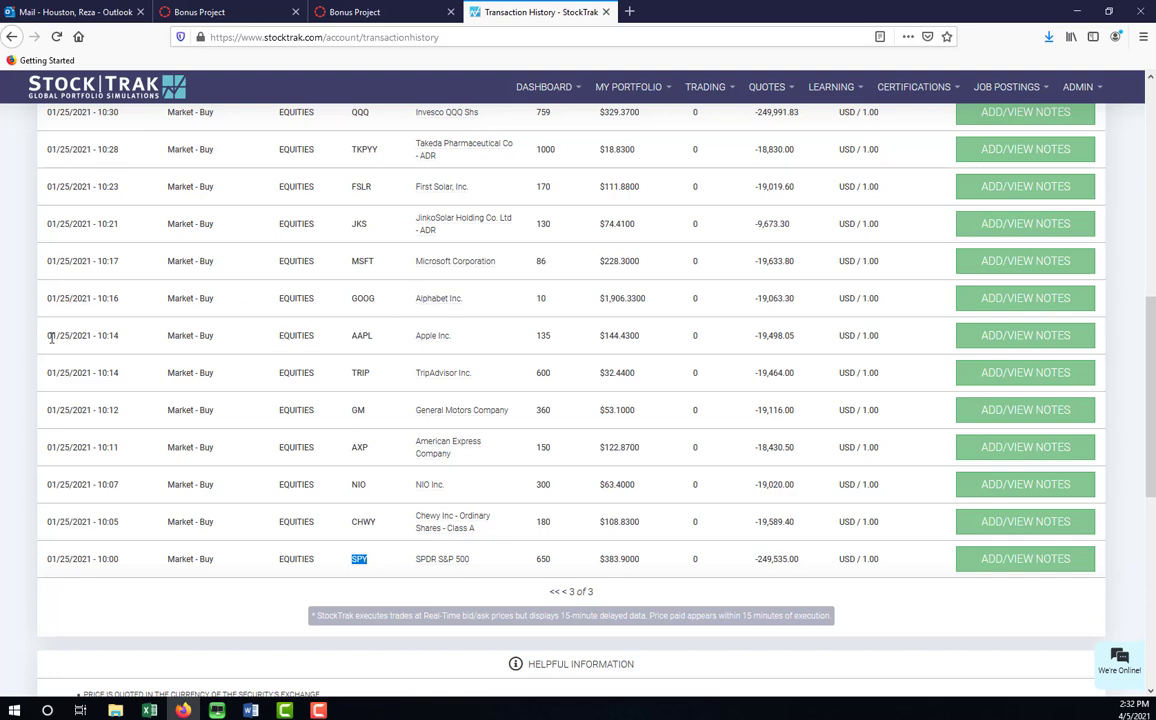
drag(45, 342, 124, 346)
click(87, 358)
drag(45, 343, 88, 335)
double_click(543, 336)
Step: Switch back to Bloomberg and add Apple (AAPL US Equity) below SPY with a position of 135 shares, keeping the filled-in price
key(alt+Tab)
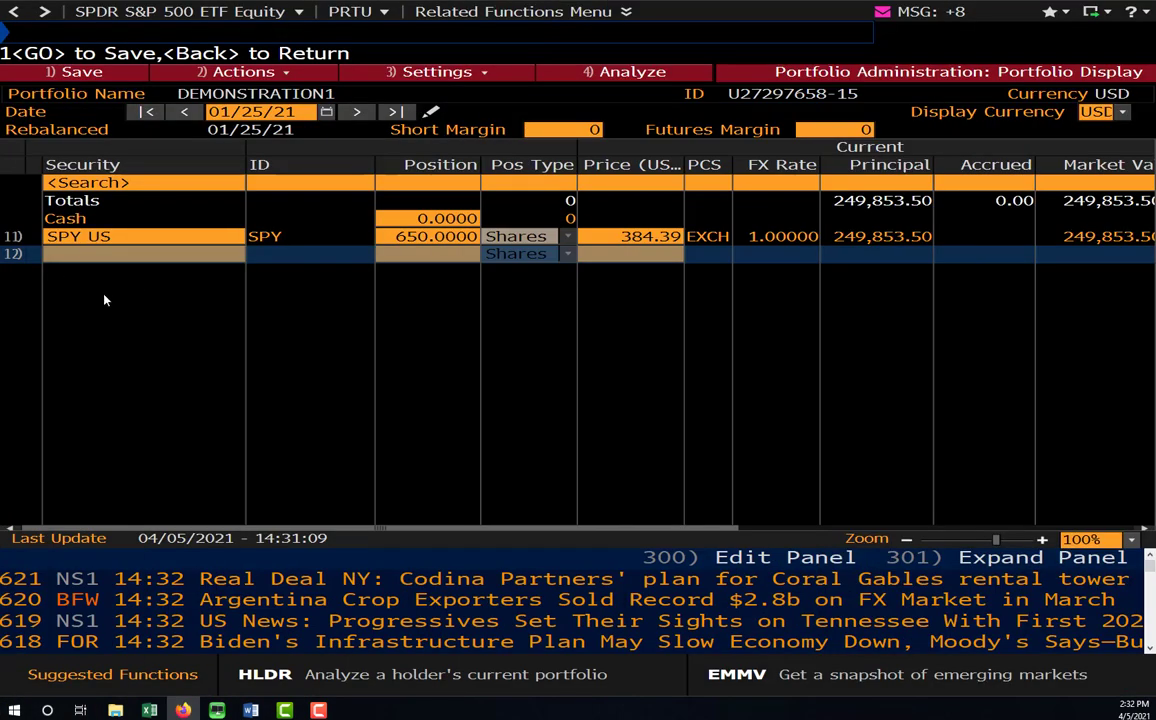
click(126, 253)
text(aapl)
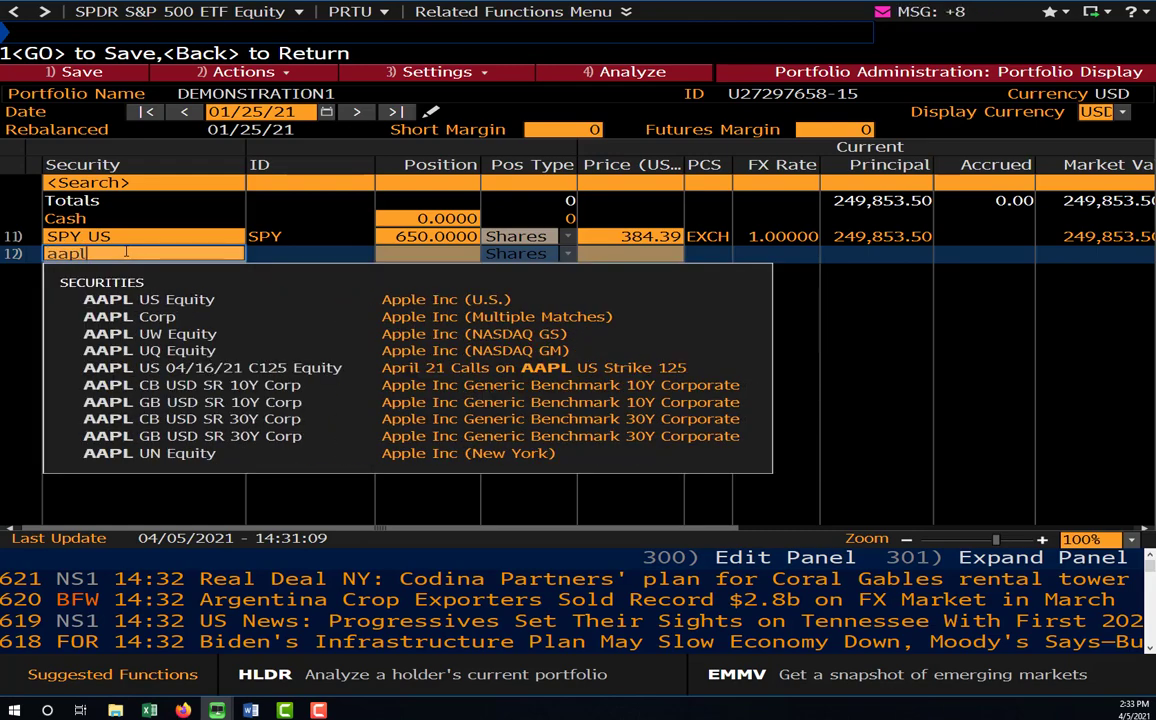
click(150, 299)
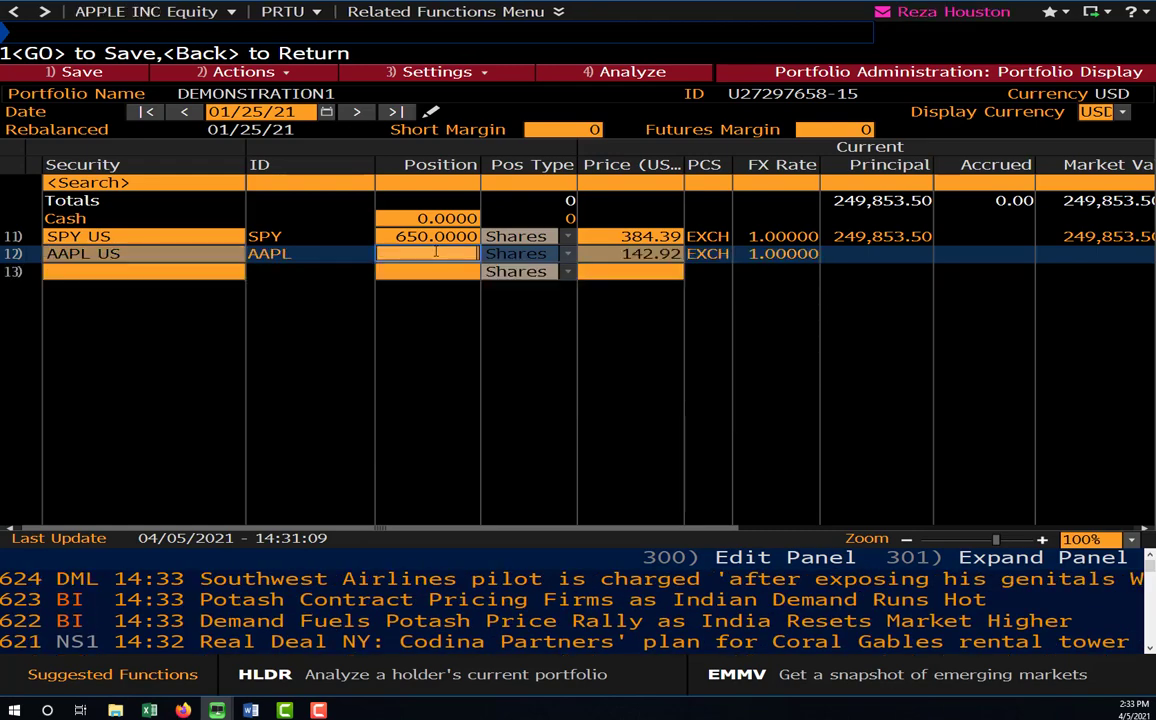
click(439, 256)
text(135)
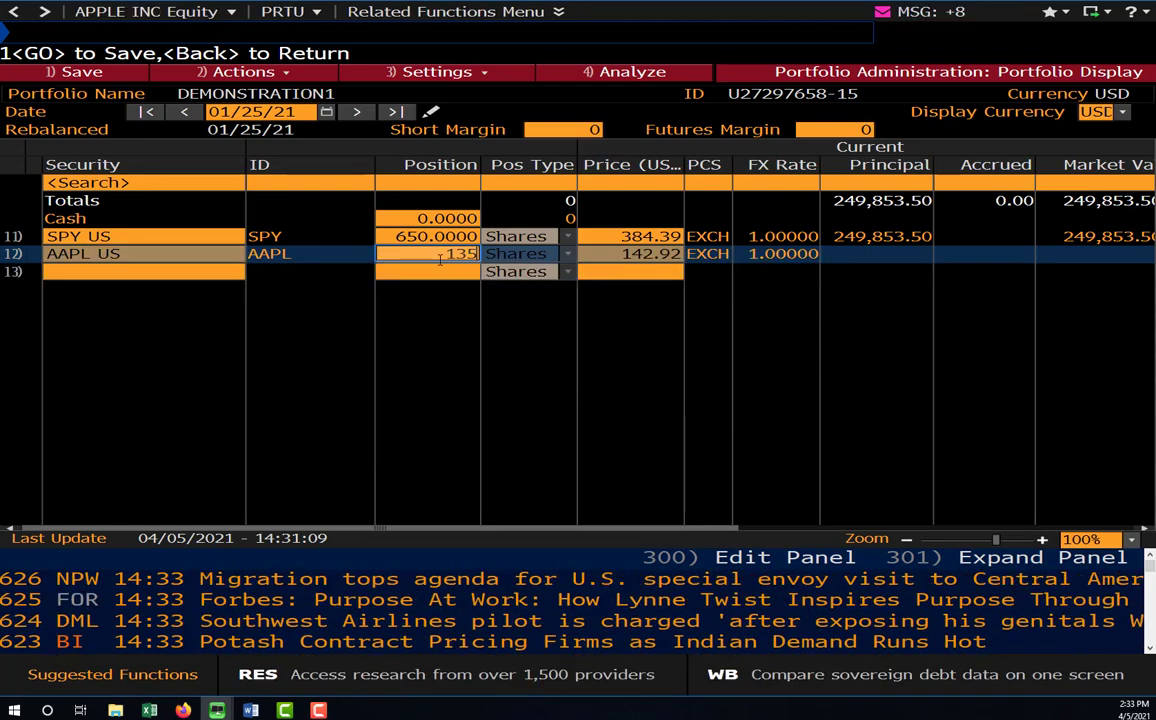
key(Tab)
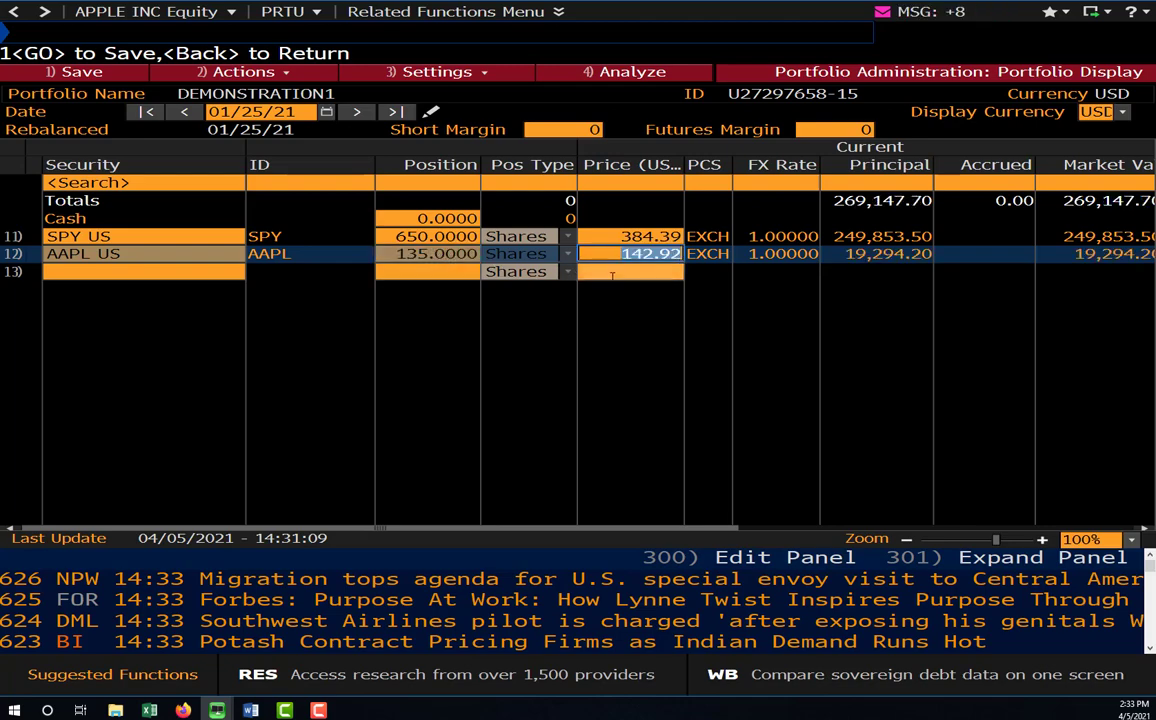
key(Return)
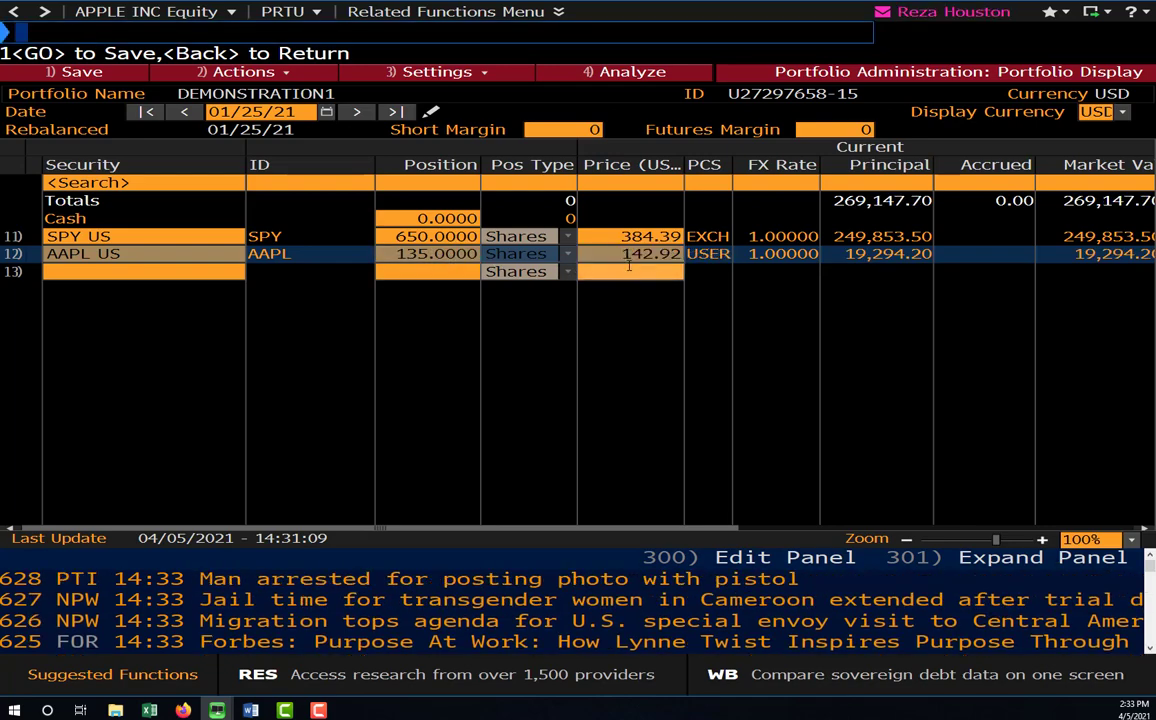
Step: Switch to StockTrak in Firefox, go to page 2 of the transaction history, and review the trades made after January 25
key(alt+Tab)
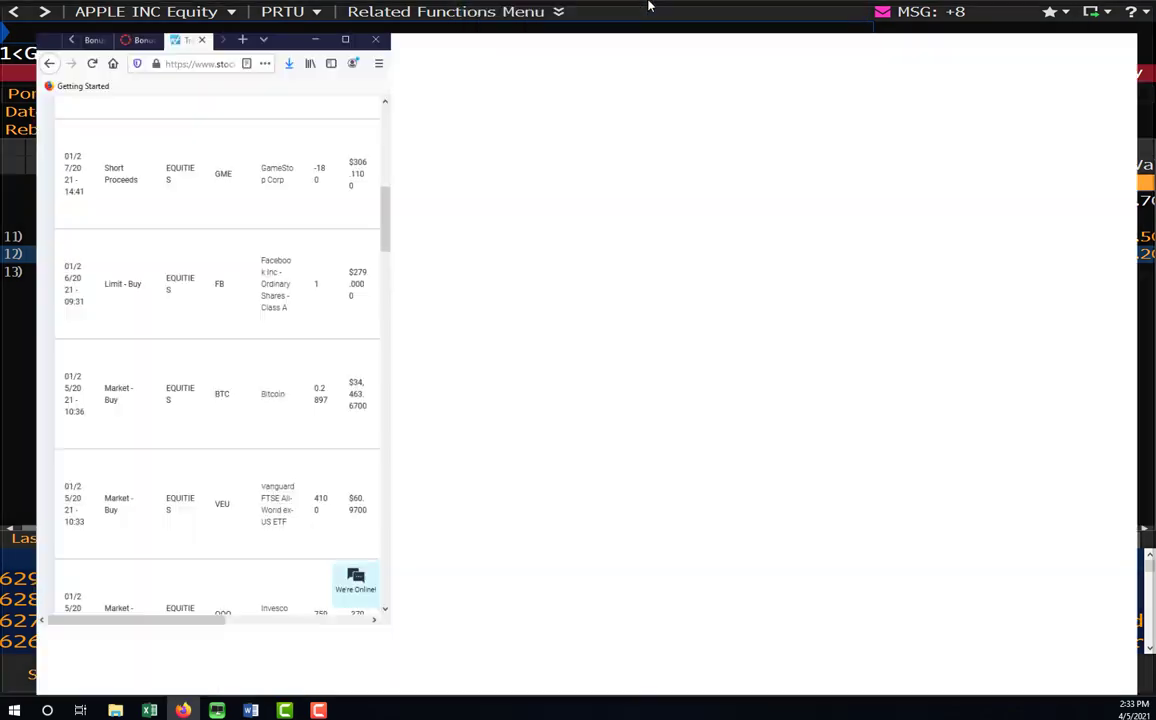
scroll(433, 305, up, 5)
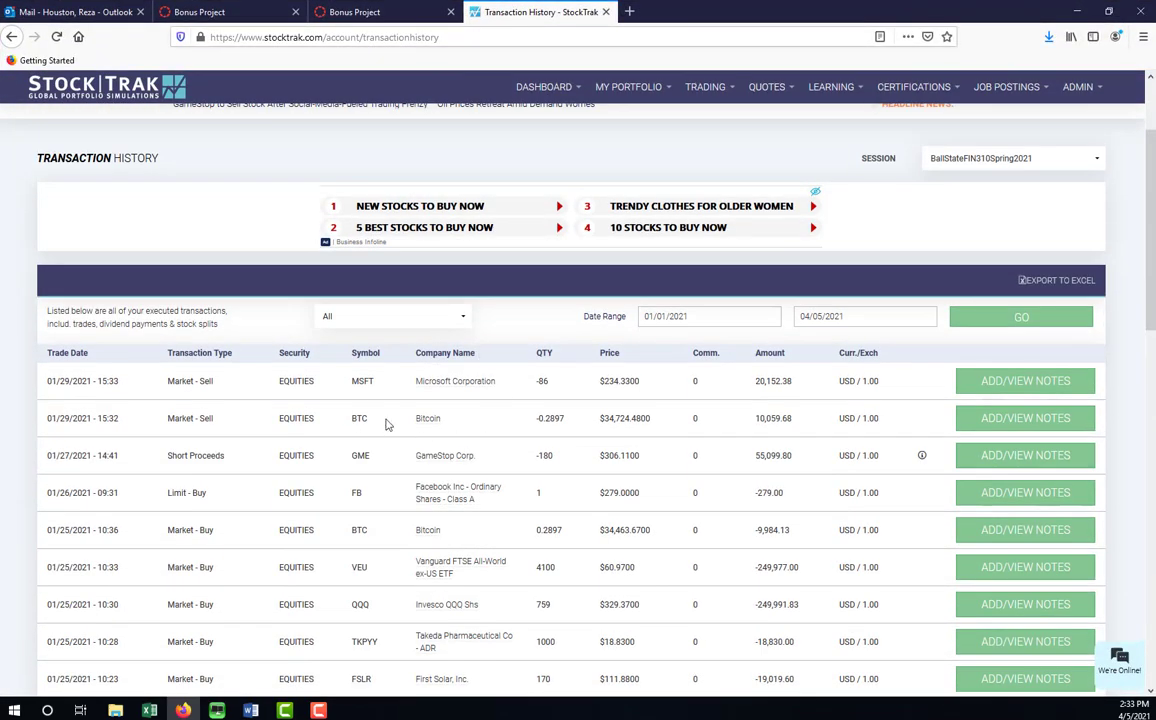
scroll(645, 464, down, 5)
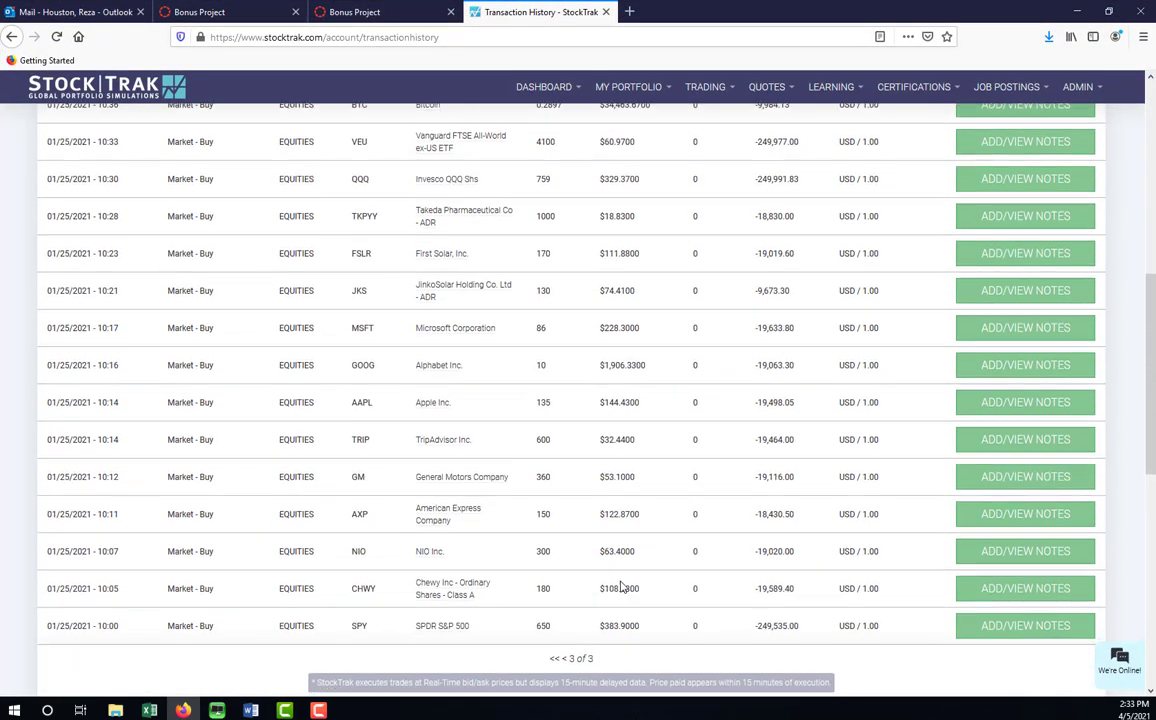
scroll(622, 588, down, 2)
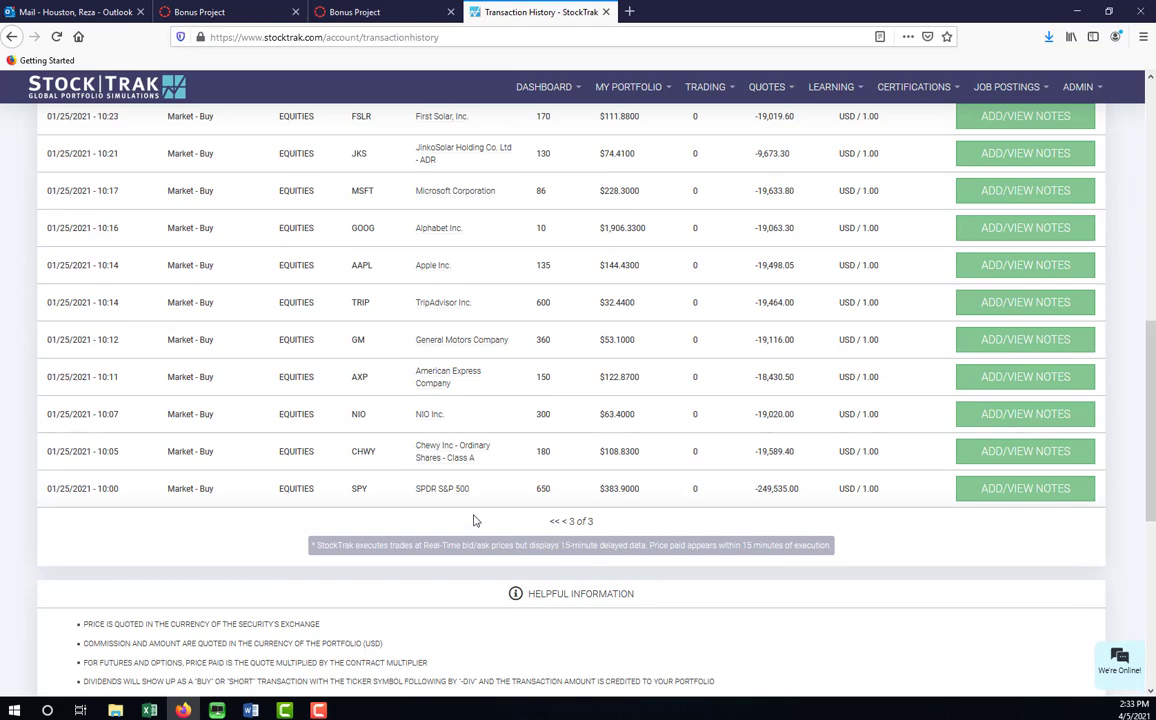
click(554, 521)
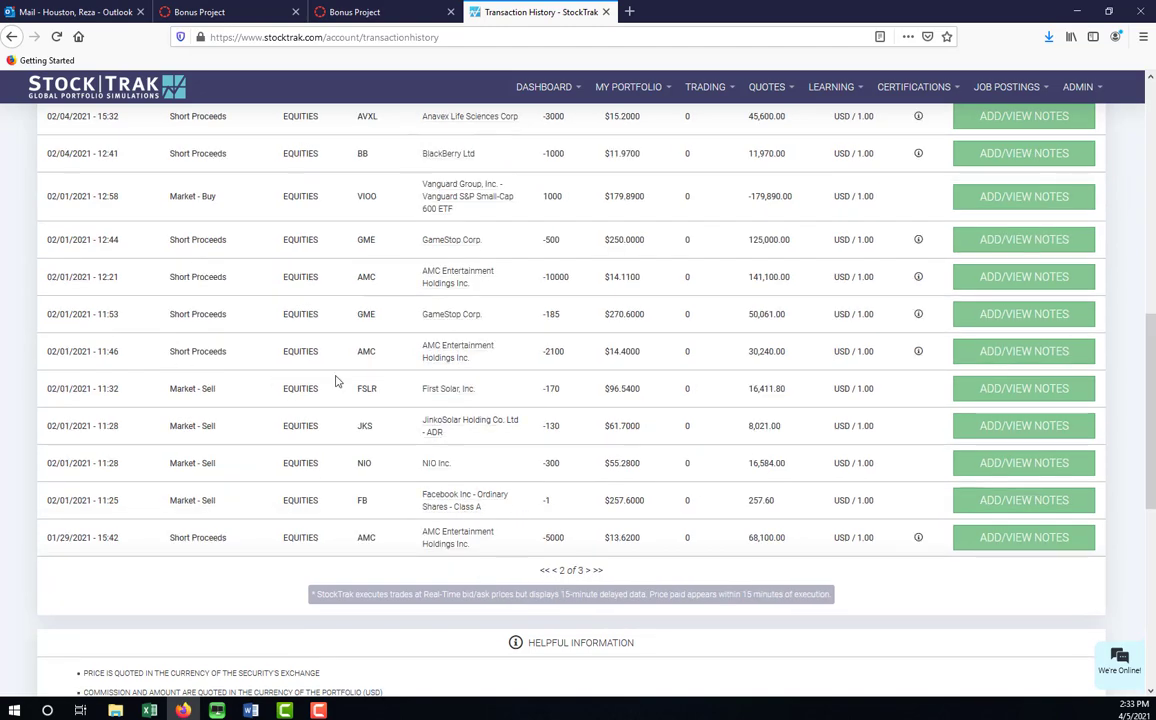
scroll(580, 408, up, 3)
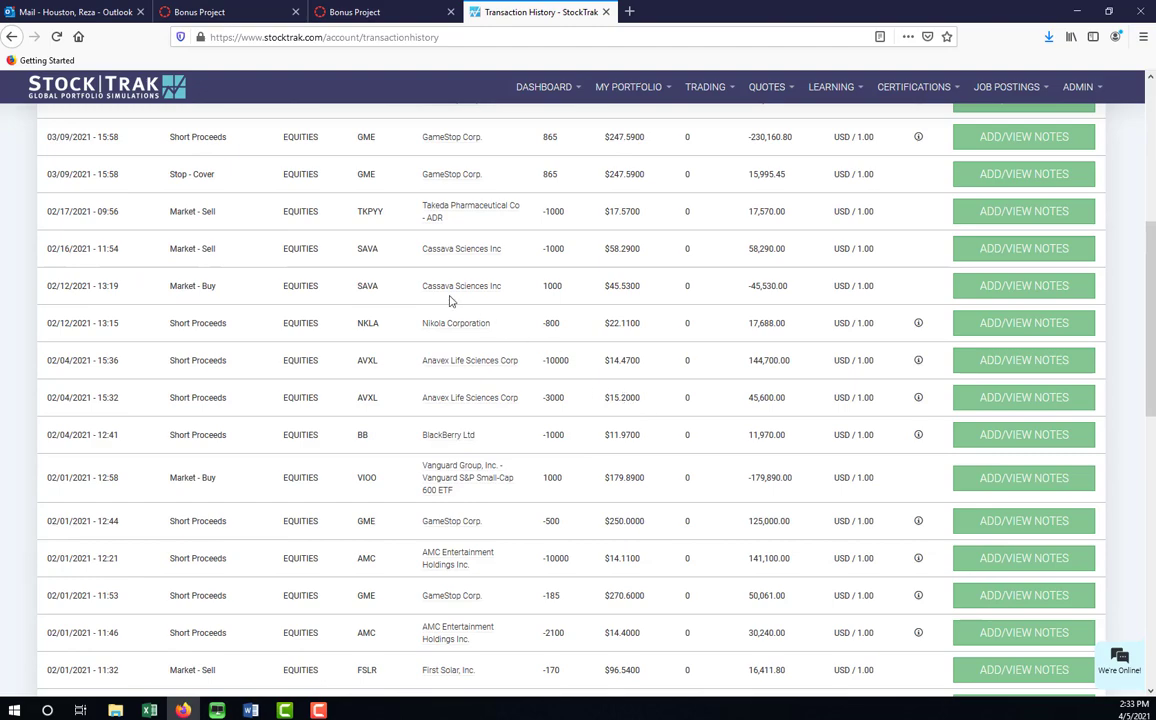
scroll(487, 450, down, 3)
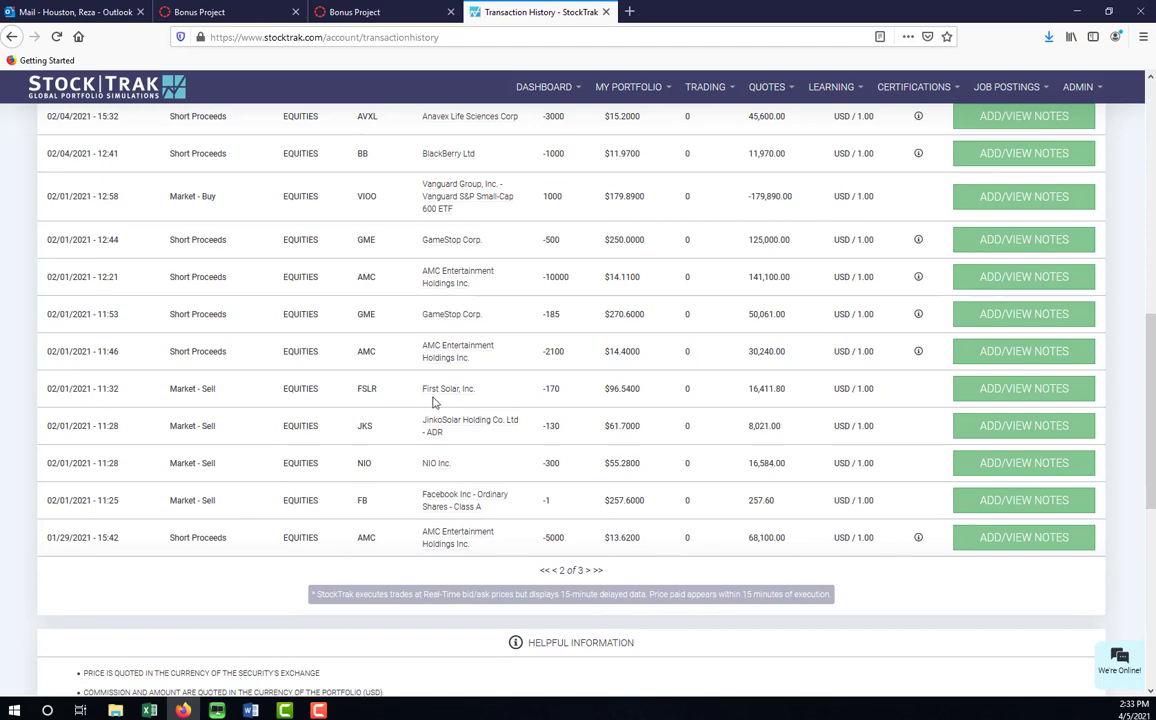
scroll(527, 392, up, 2)
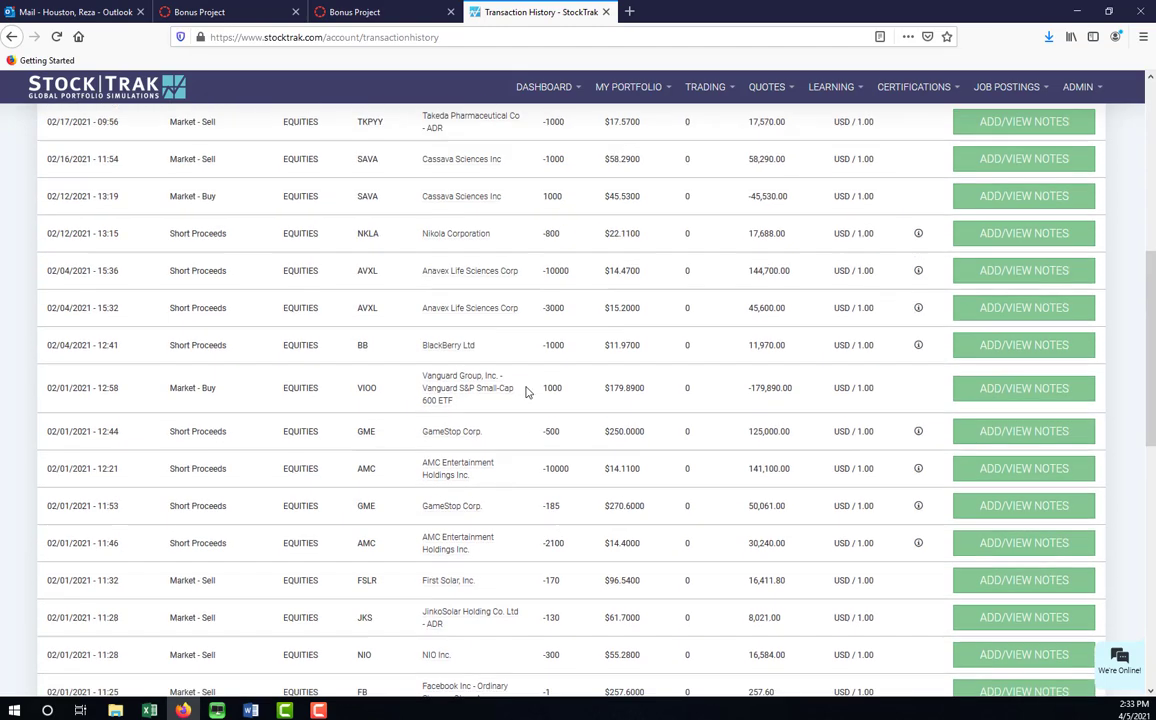
scroll(540, 400, up, 2)
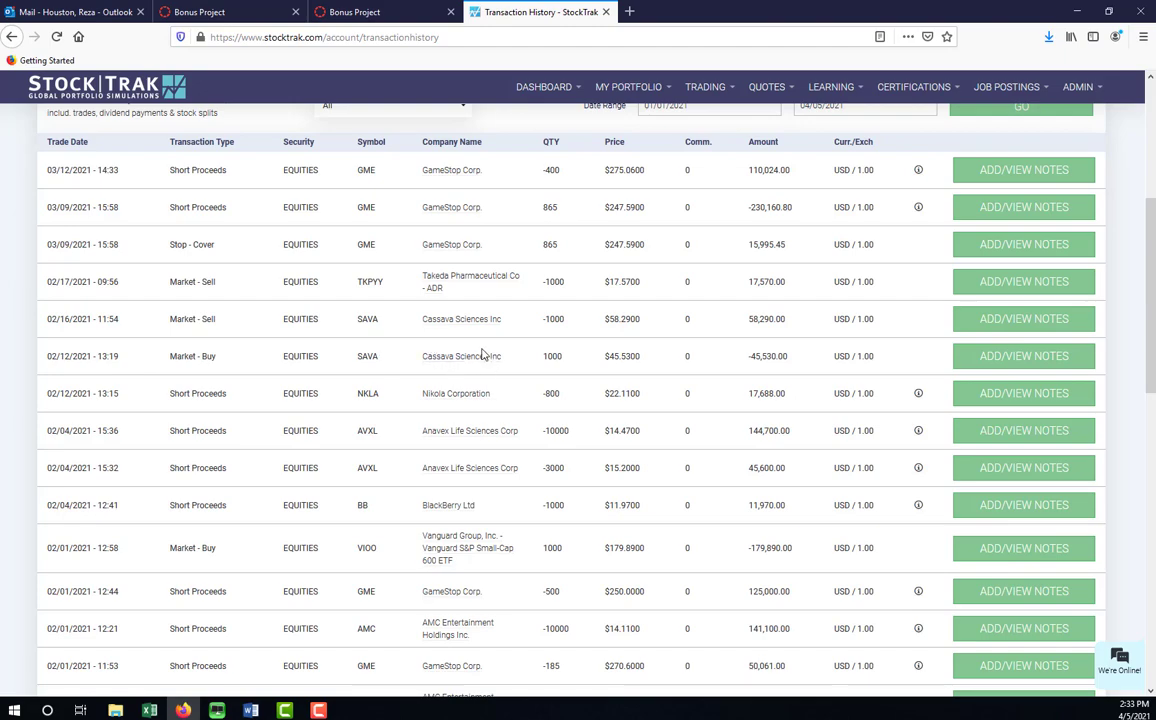
scroll(499, 381, down, 1)
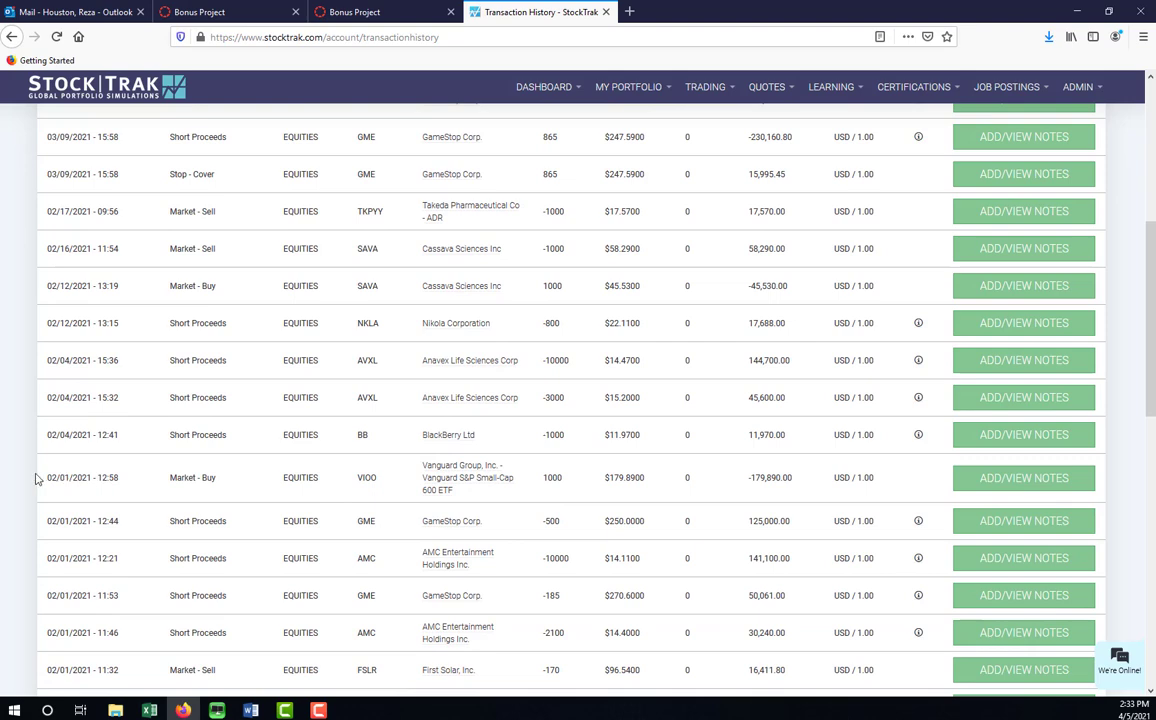
Step: Examine the trade date, symbol and quantity of the Vanguard S&P Small-Cap 600 ETF purchase
drag(43, 480, 467, 494)
click(437, 502)
drag(49, 483, 84, 481)
drag(357, 478, 376, 478)
double_click(552, 477)
Step: Switch back to Bloomberg and try adding VIOO US Equity with 1000 shares under the 01/25/21 date
key(alt+Tab)
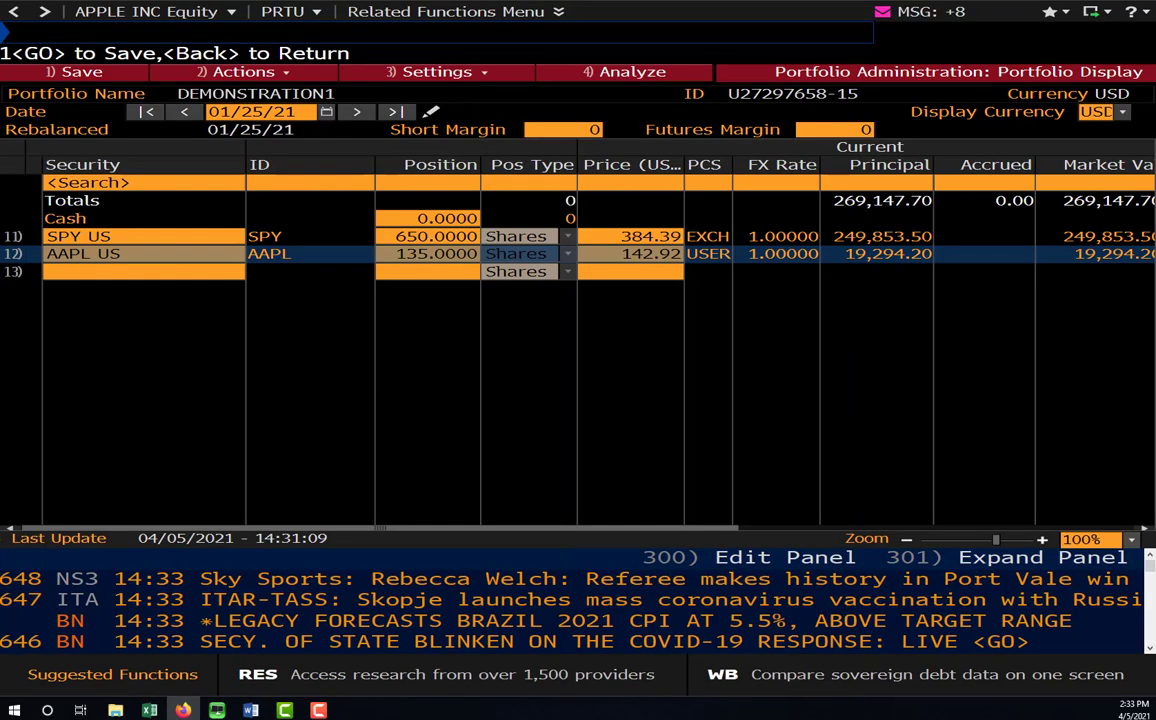
text(v)
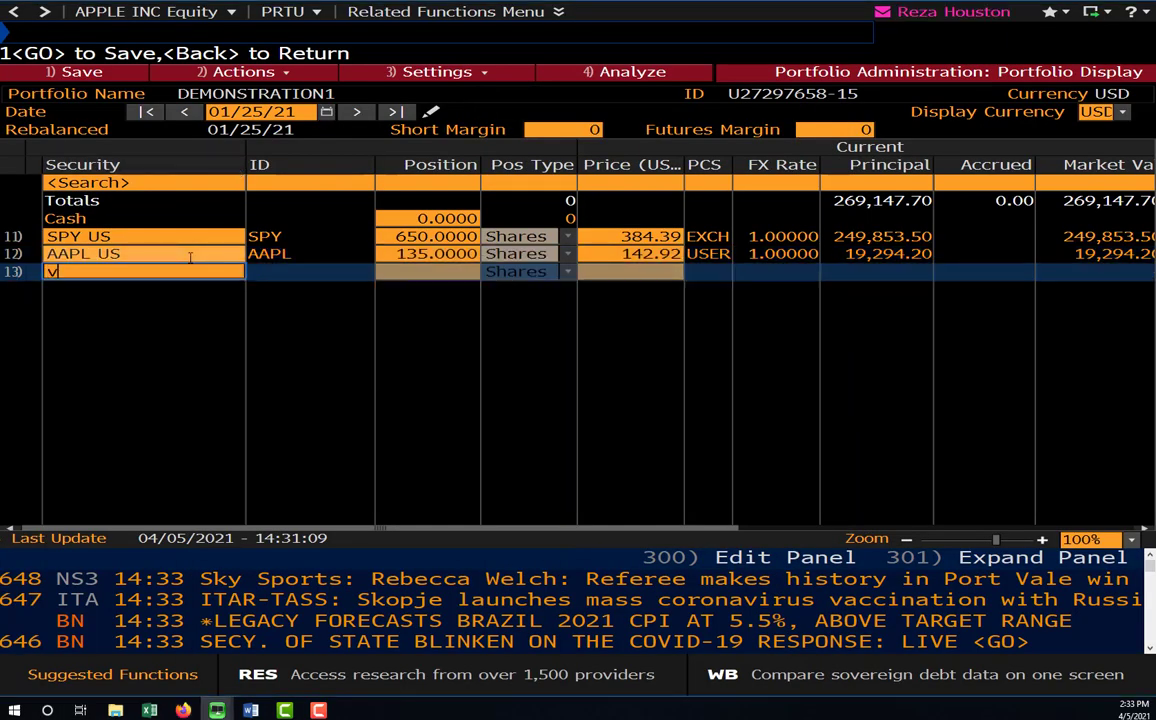
text(ioo)
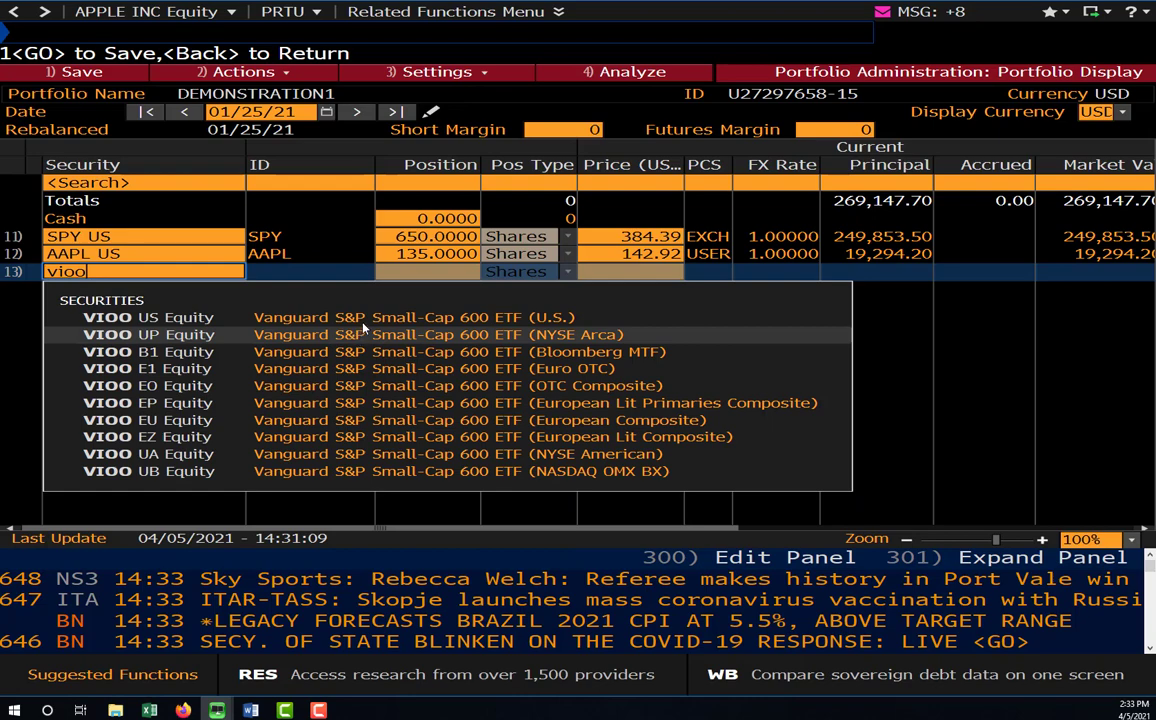
click(363, 317)
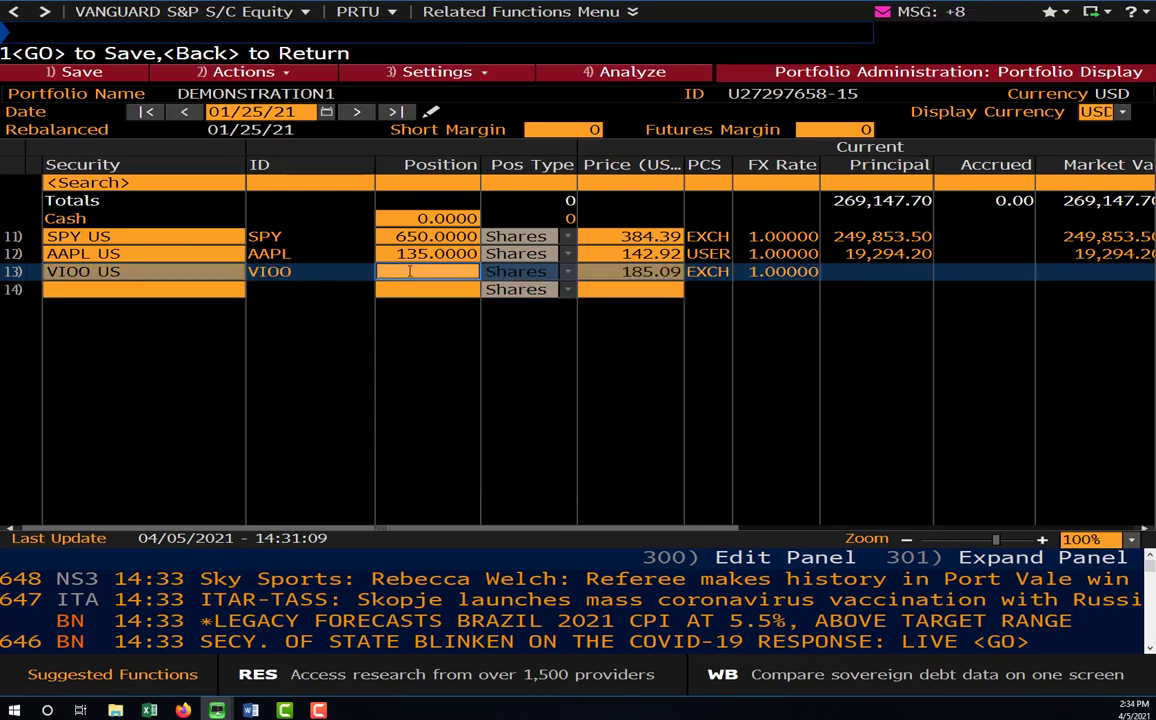
click(428, 271)
text(1000)
key(Tab)
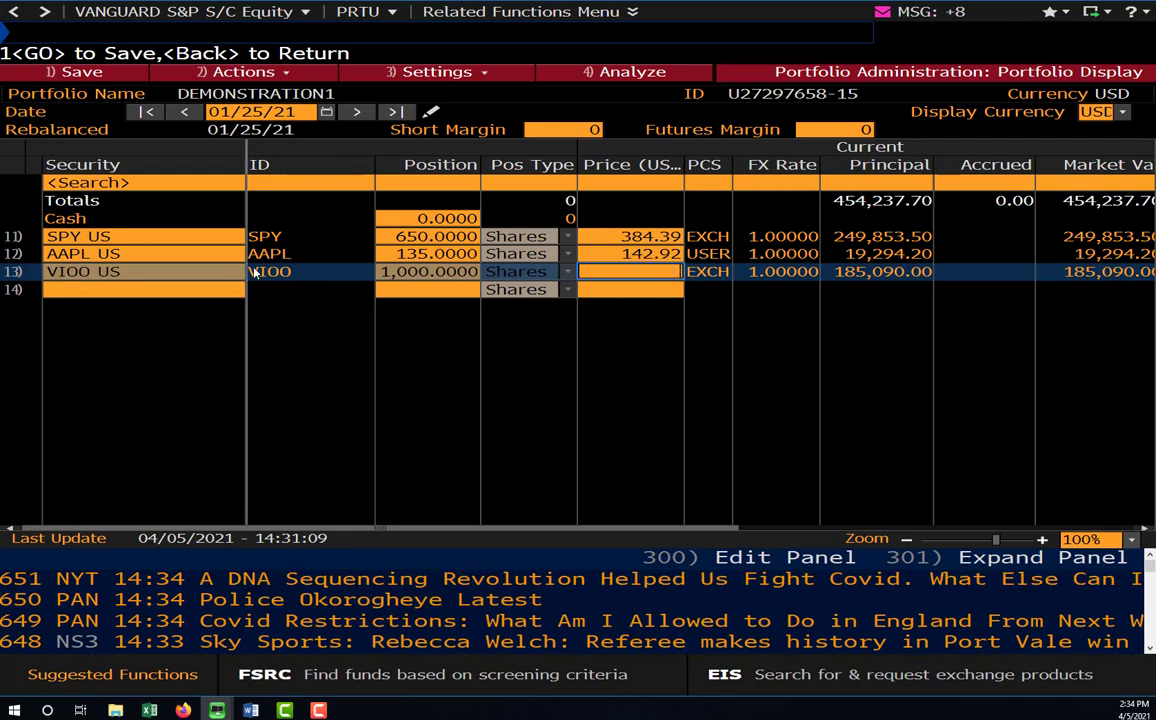
Step: Remove the VIOO US holding and its position from the 01/25/21 list
click(443, 273)
key(Delete)
drag(215, 272, 96, 244)
click(800, 342)
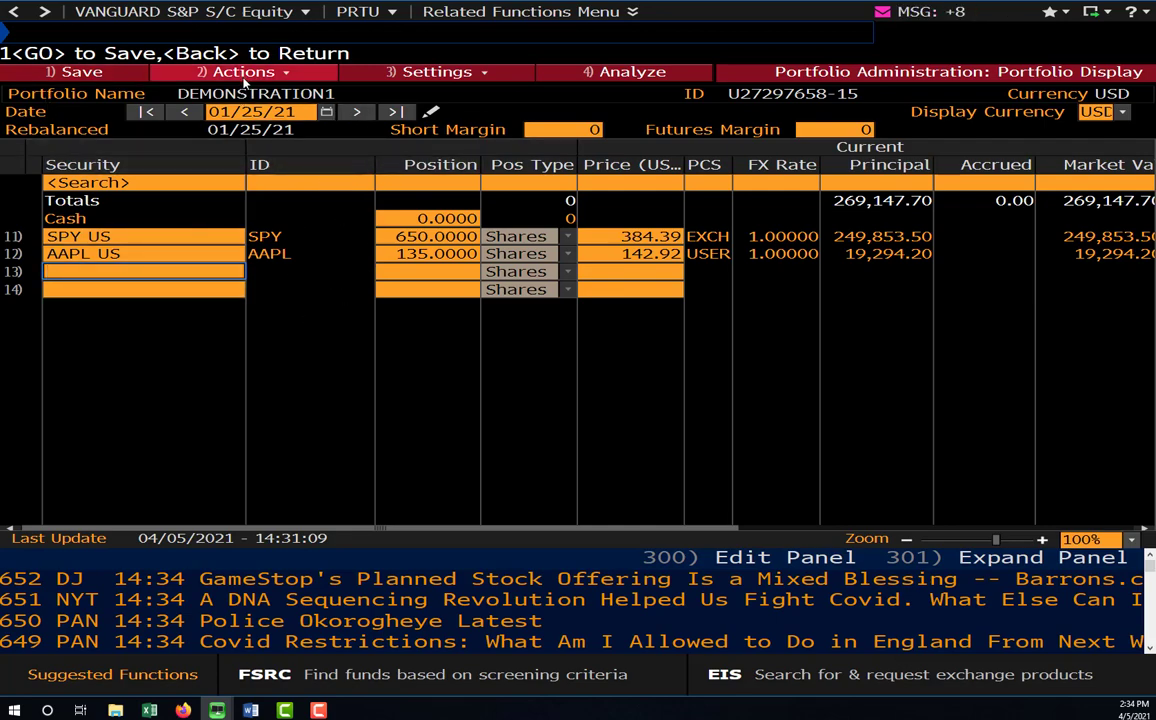
Step: Save the 01/25/21 positions and set the portfolio date to 02/01/21
click(90, 73)
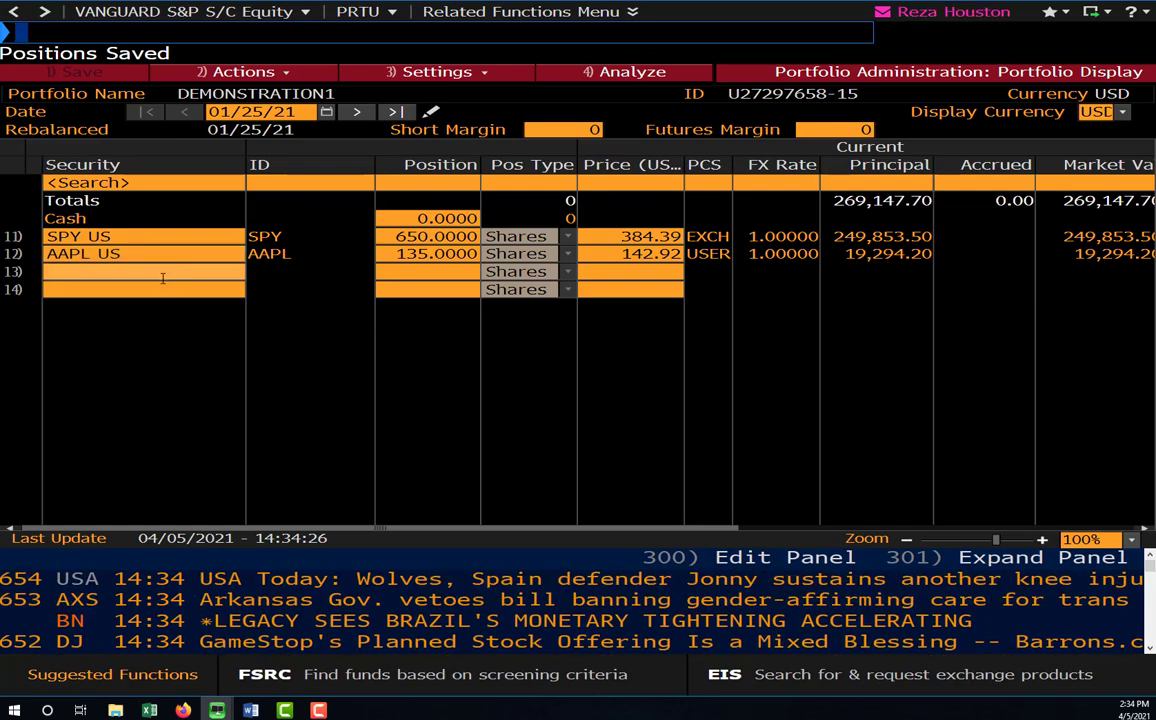
click(214, 111)
text(02/)
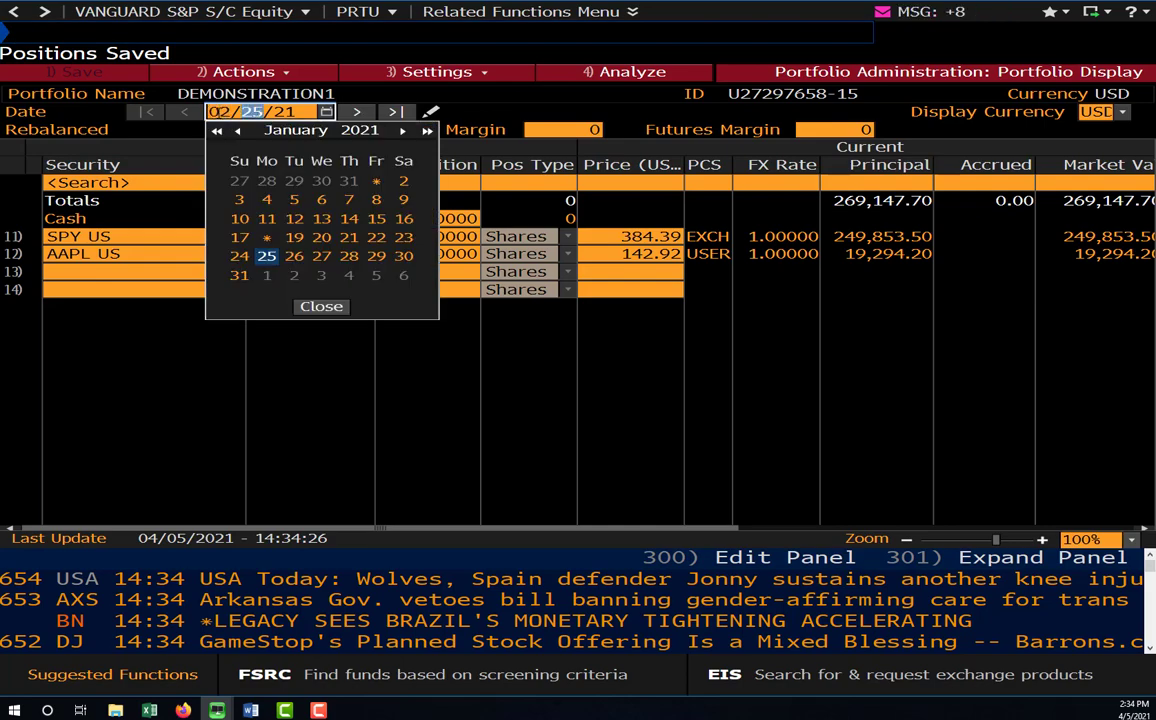
text(01)
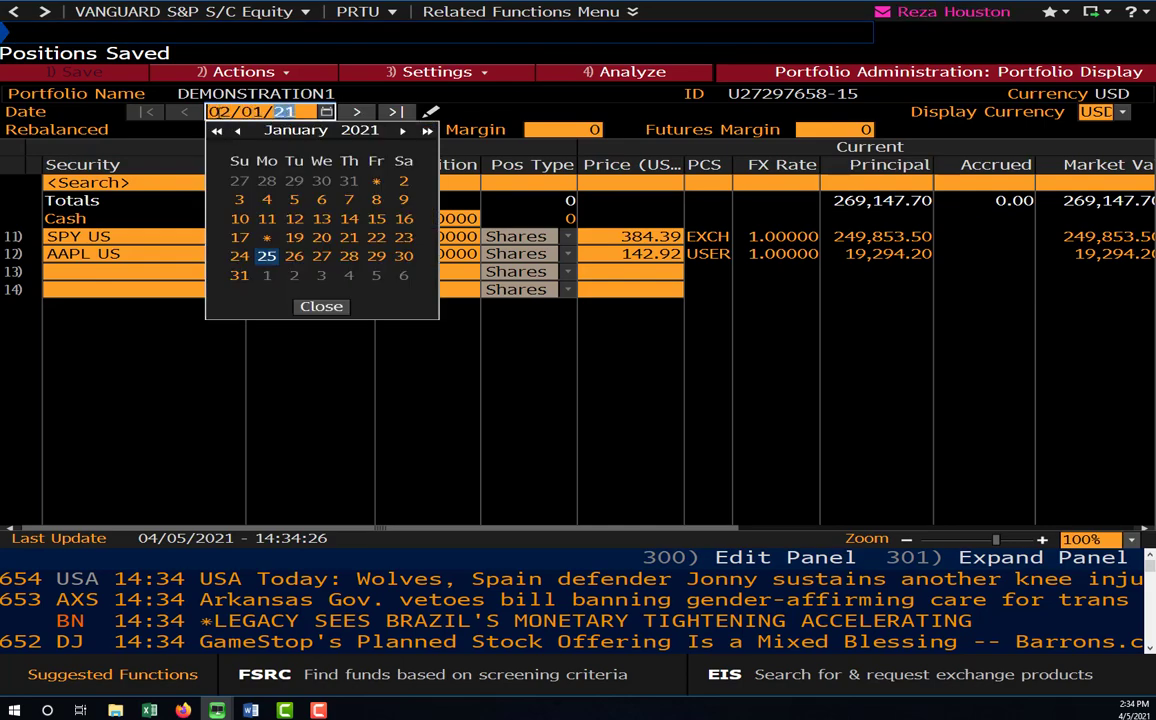
key(Return)
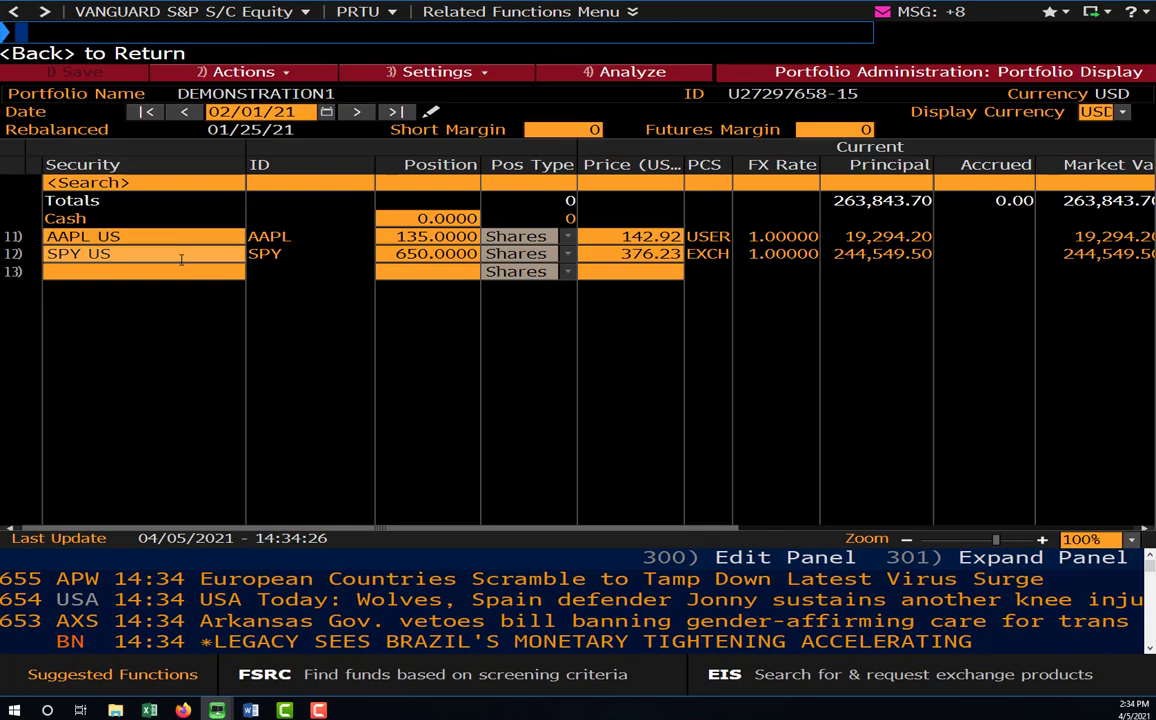
Step: Add VIOO US Equity with a position of 1000 shares under the 02/01/21 date and save the positions
click(189, 273)
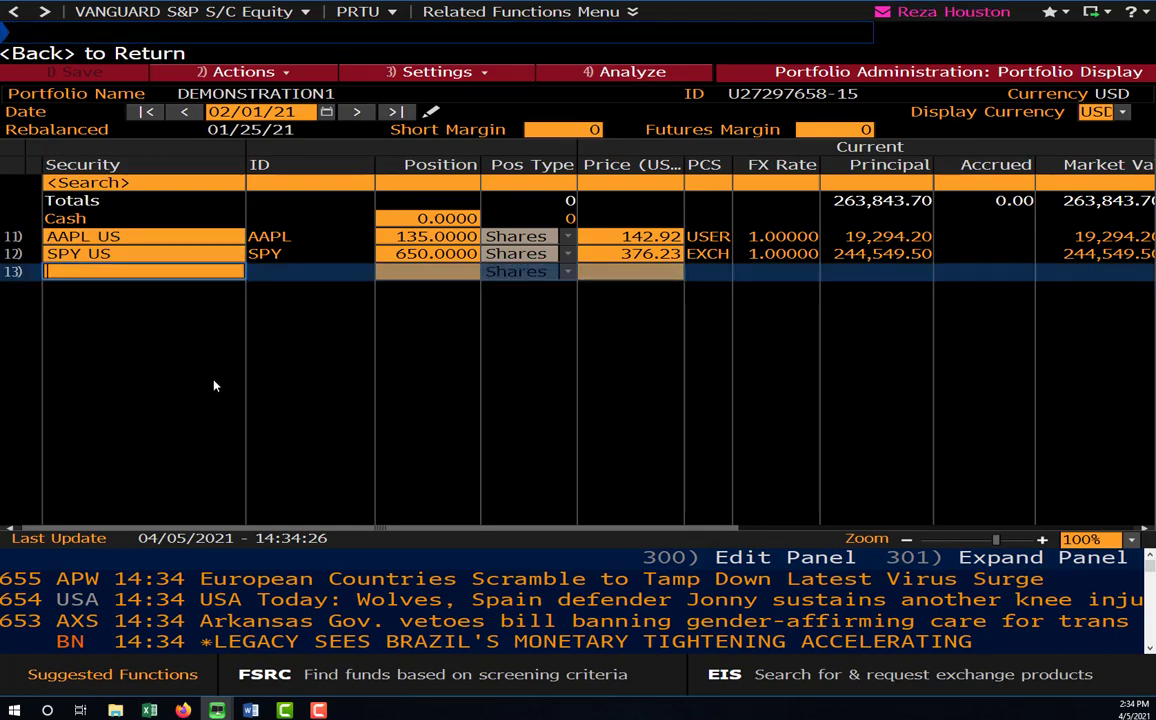
text(vioo)
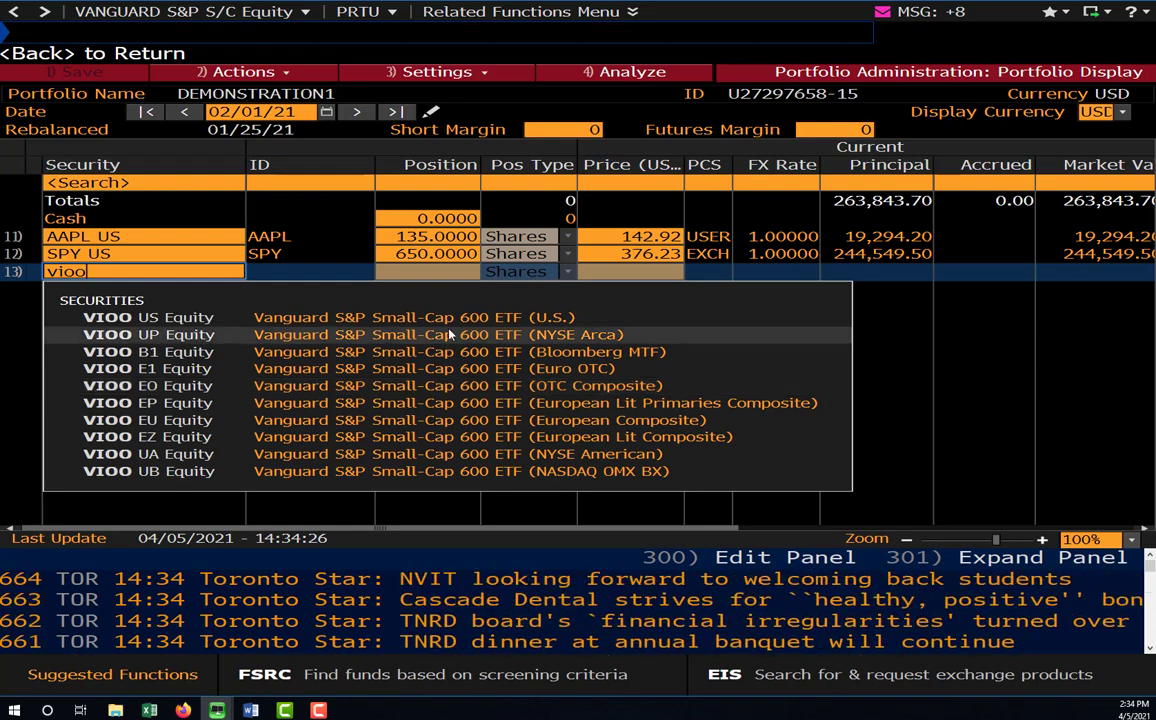
click(450, 317)
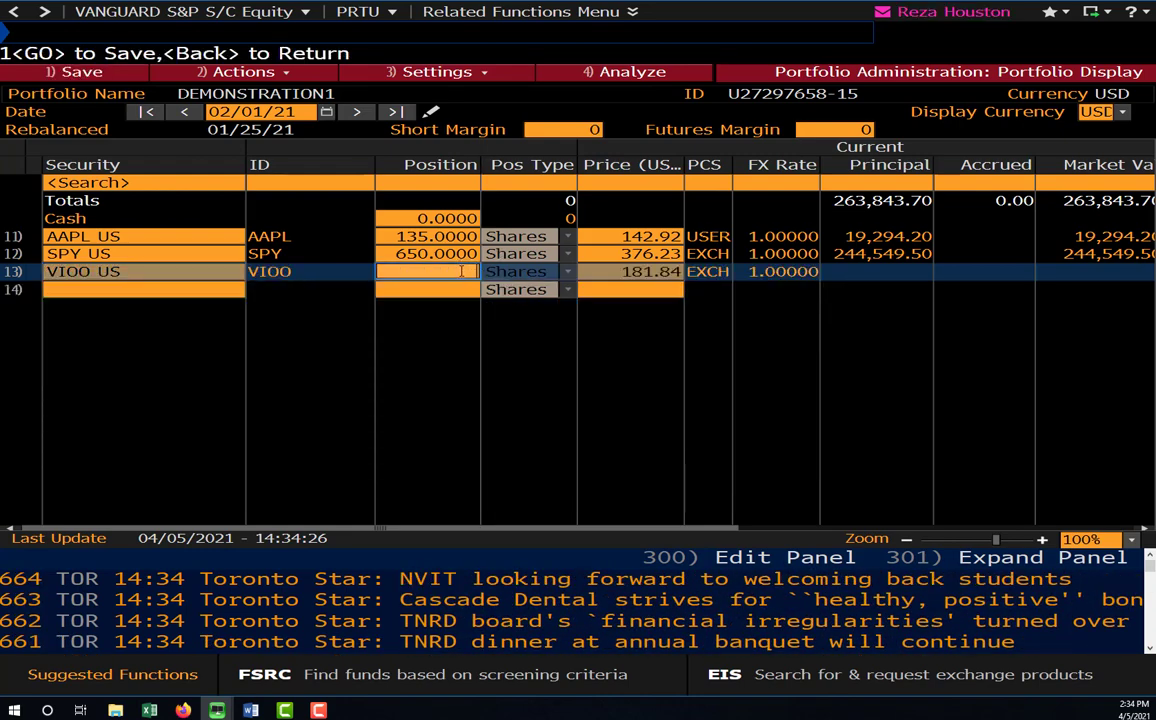
text(1000)
key(Tab)
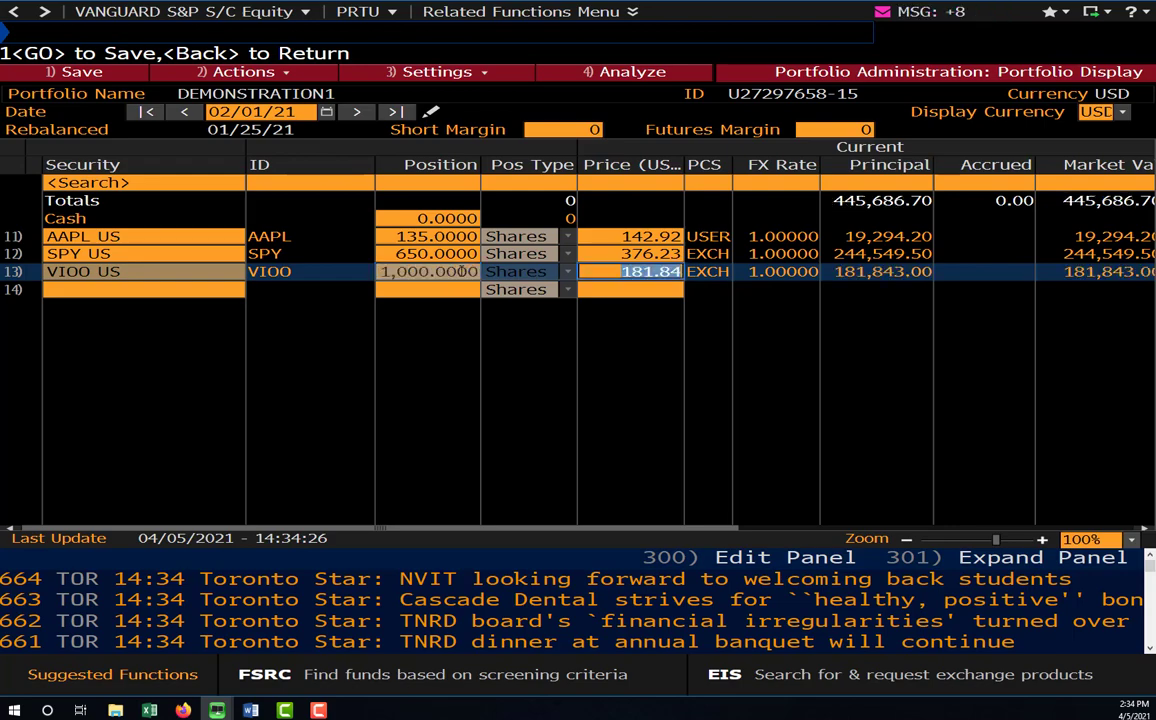
key(Return)
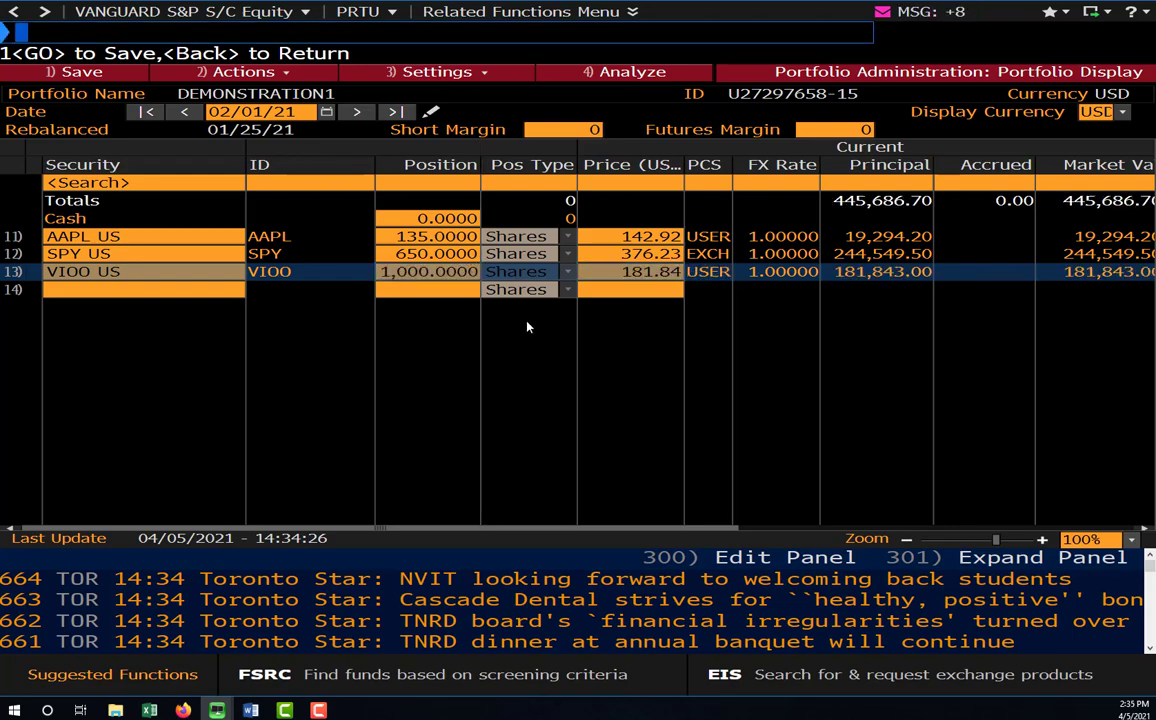
click(833, 408)
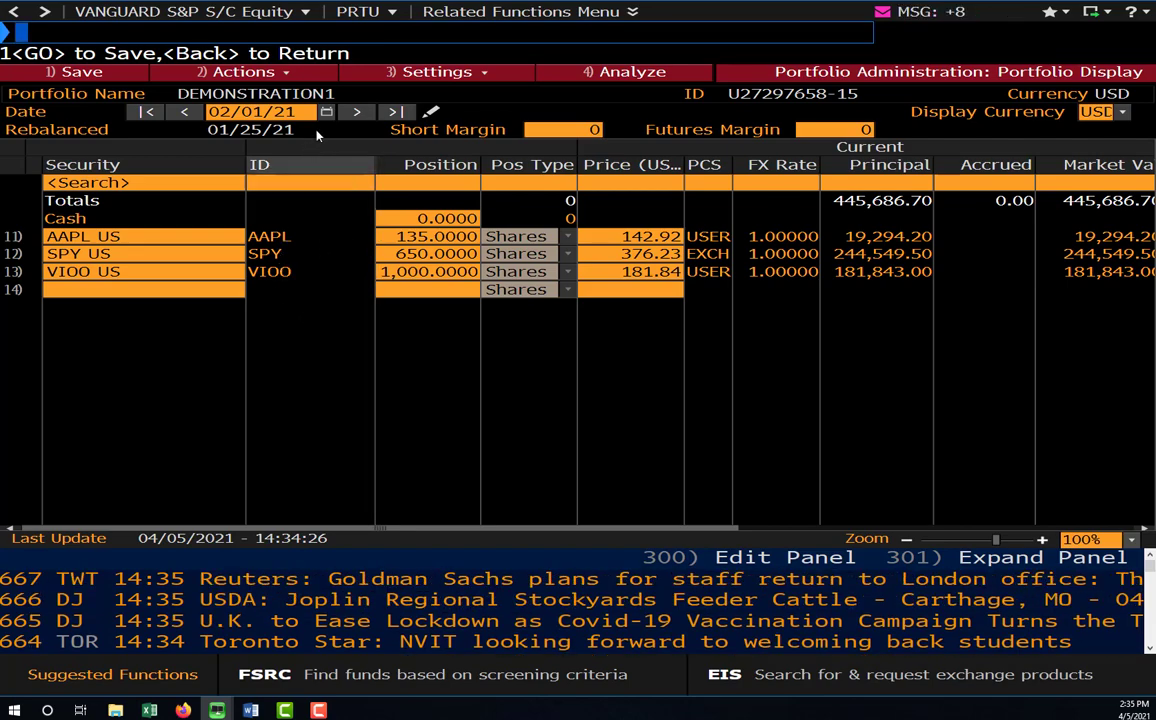
click(86, 71)
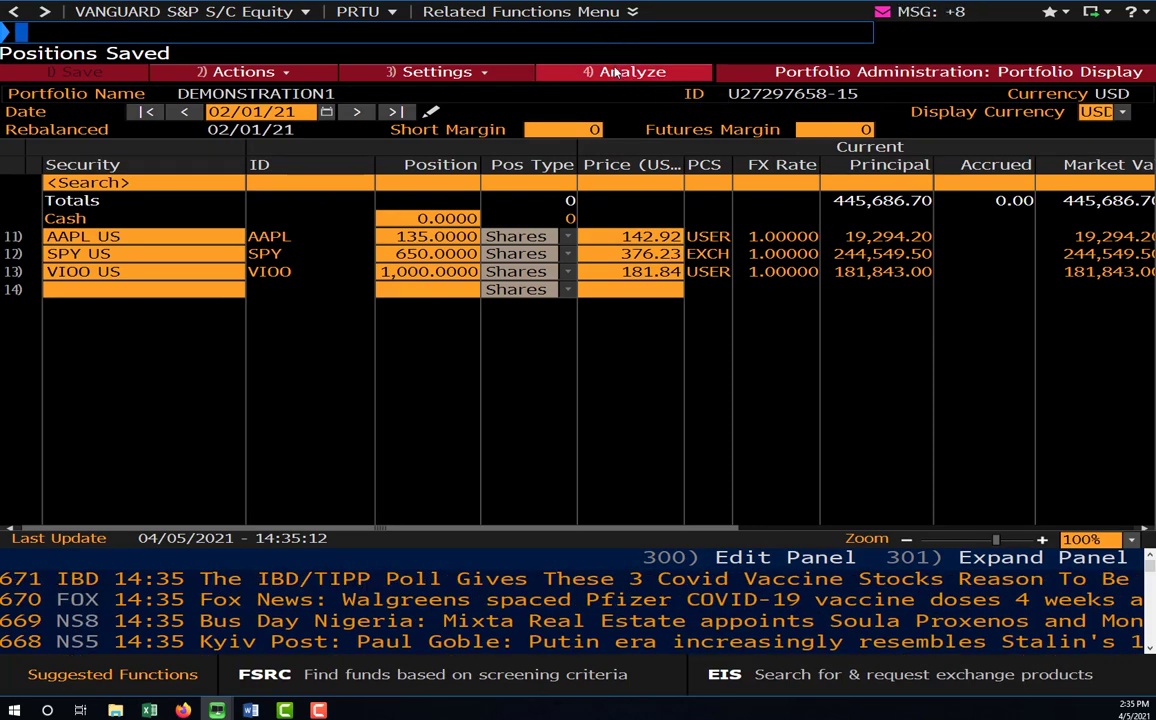
Step: Analyze the portfolio in Portfolio & Risk Analytics, expanding both sector groups and keeping DEMONSTRATION1 as the selected portfolio
click(634, 76)
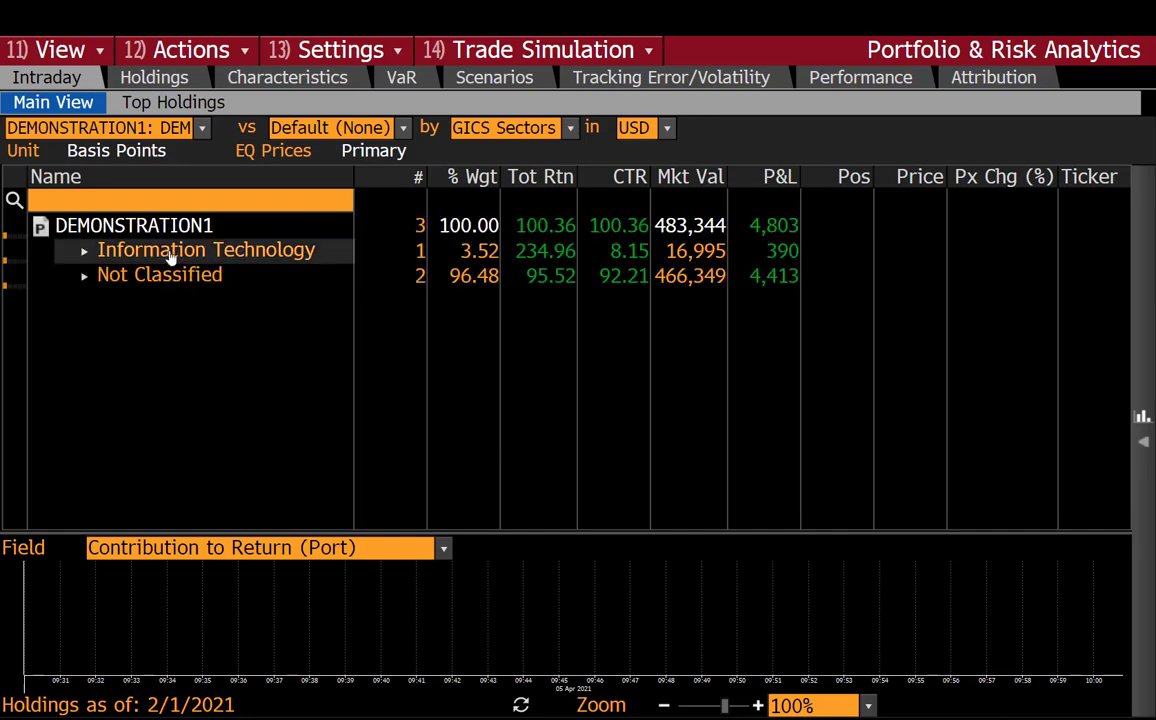
click(172, 254)
click(126, 299)
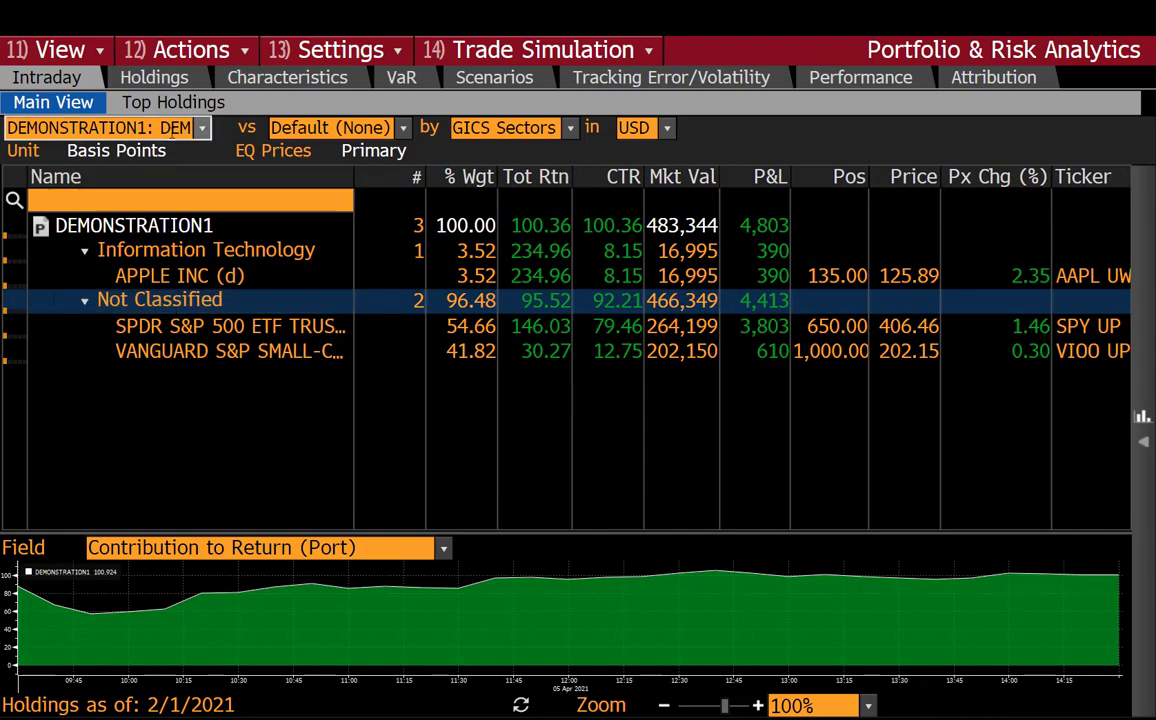
click(172, 128)
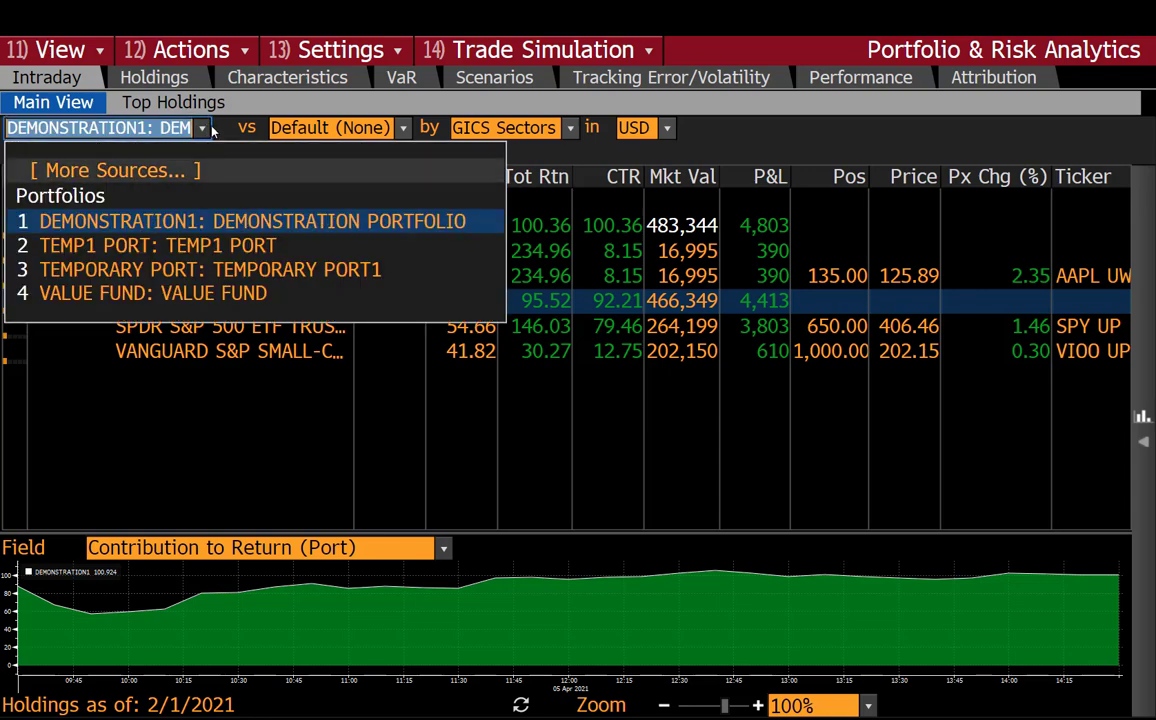
click(377, 224)
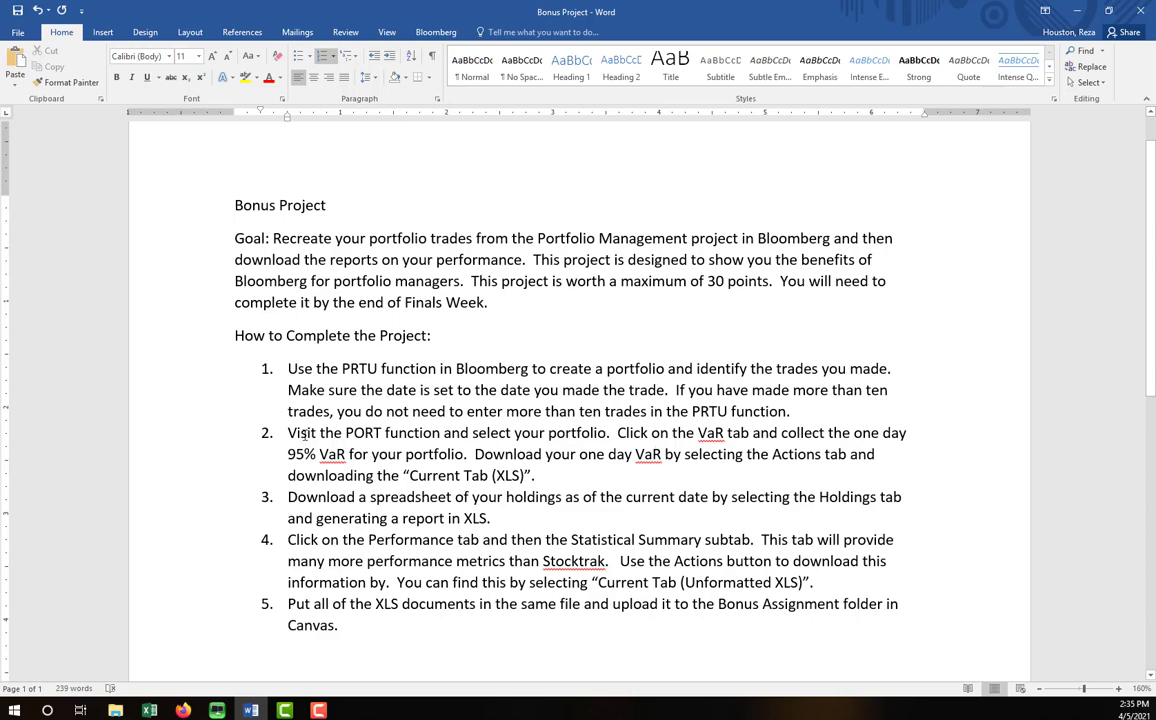
Step: Read instruction 2 of the Bonus Project document about the PORT function and collecting the portfolio's VaR
triple_click(342, 438)
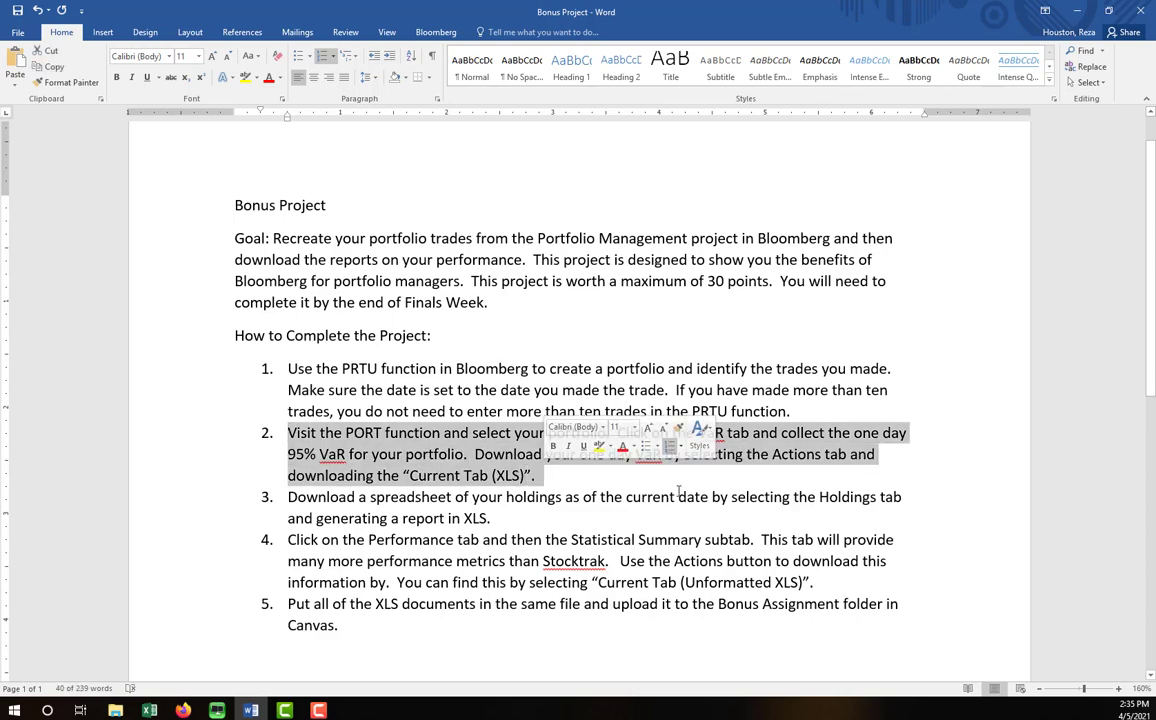
click(760, 489)
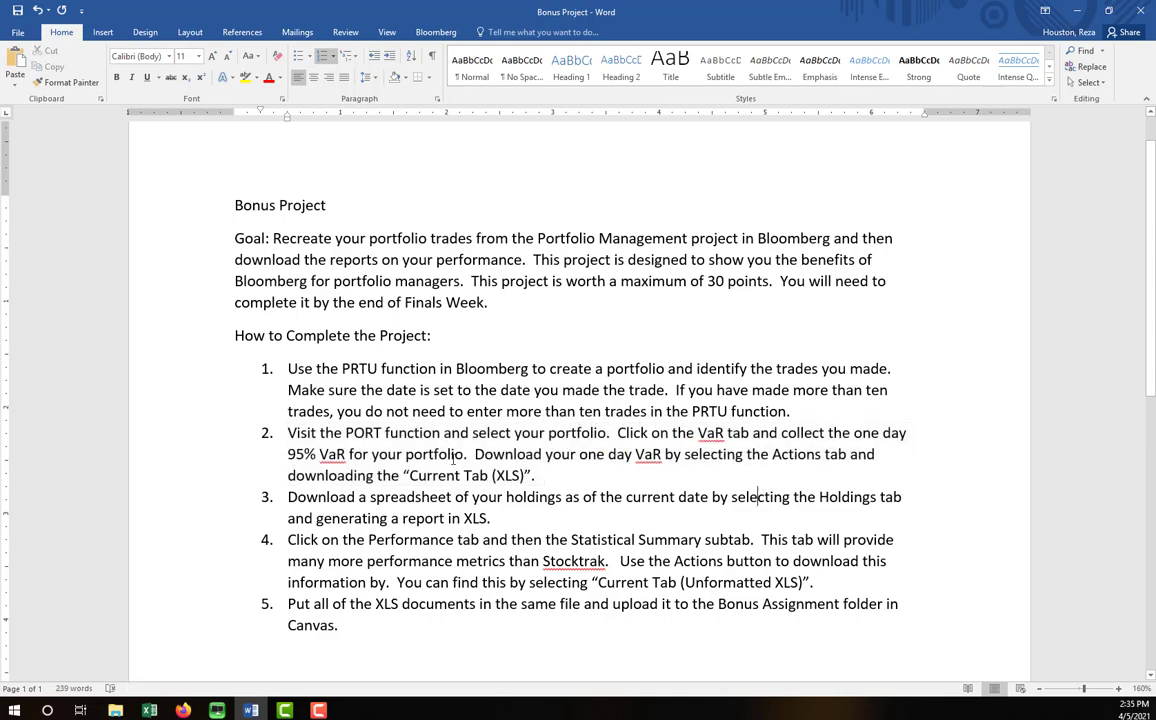
drag(558, 475, 288, 433)
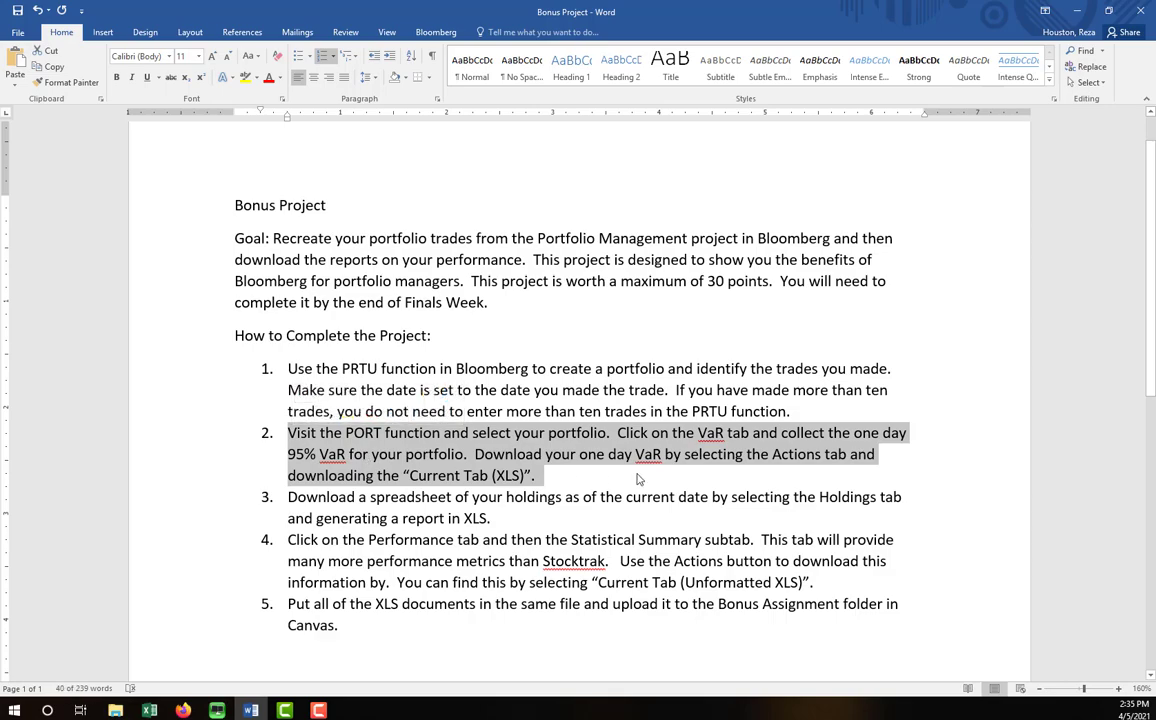
click(582, 434)
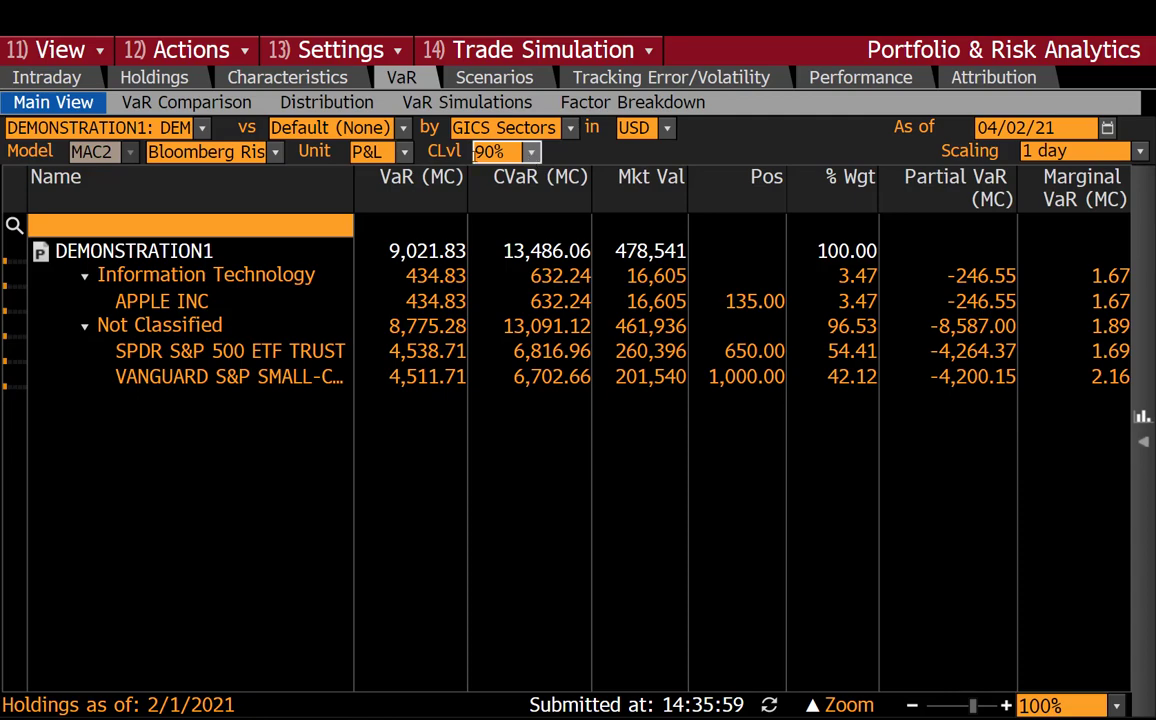
Step: Set the VaR confidence level to 95% for DEMONSTRATION1 and check the definition of the Monte Carlo VaR column
click(531, 151)
click(524, 222)
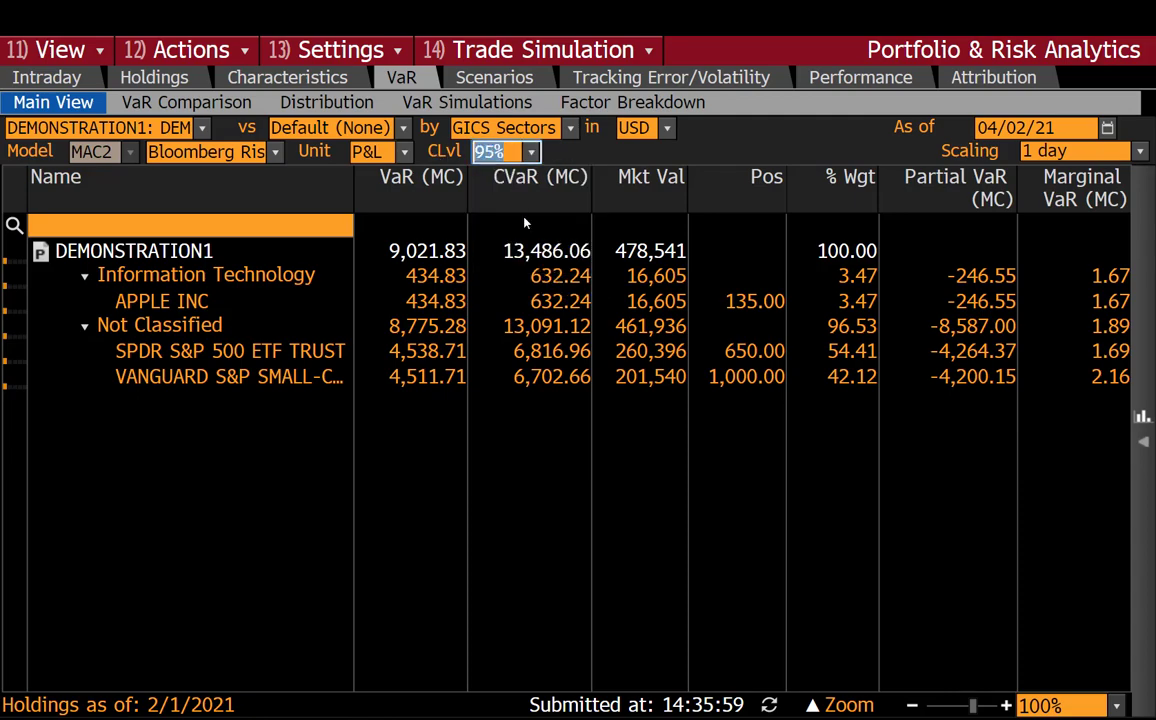
click(537, 207)
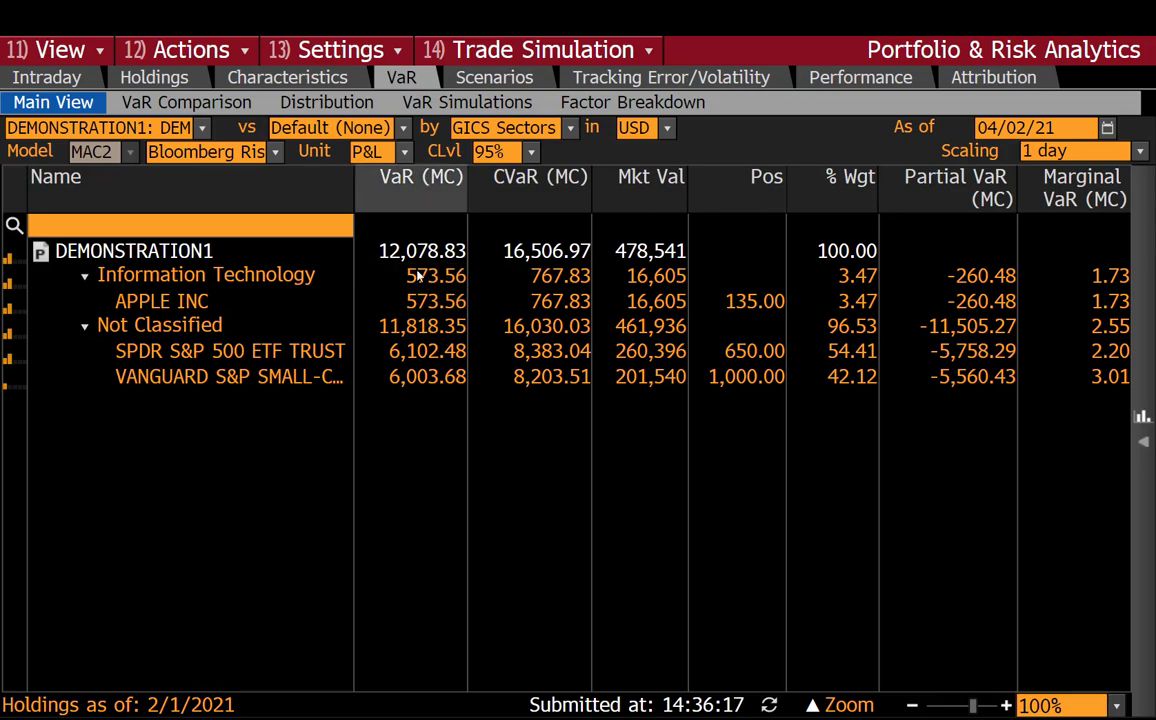
mouse_move(409, 180)
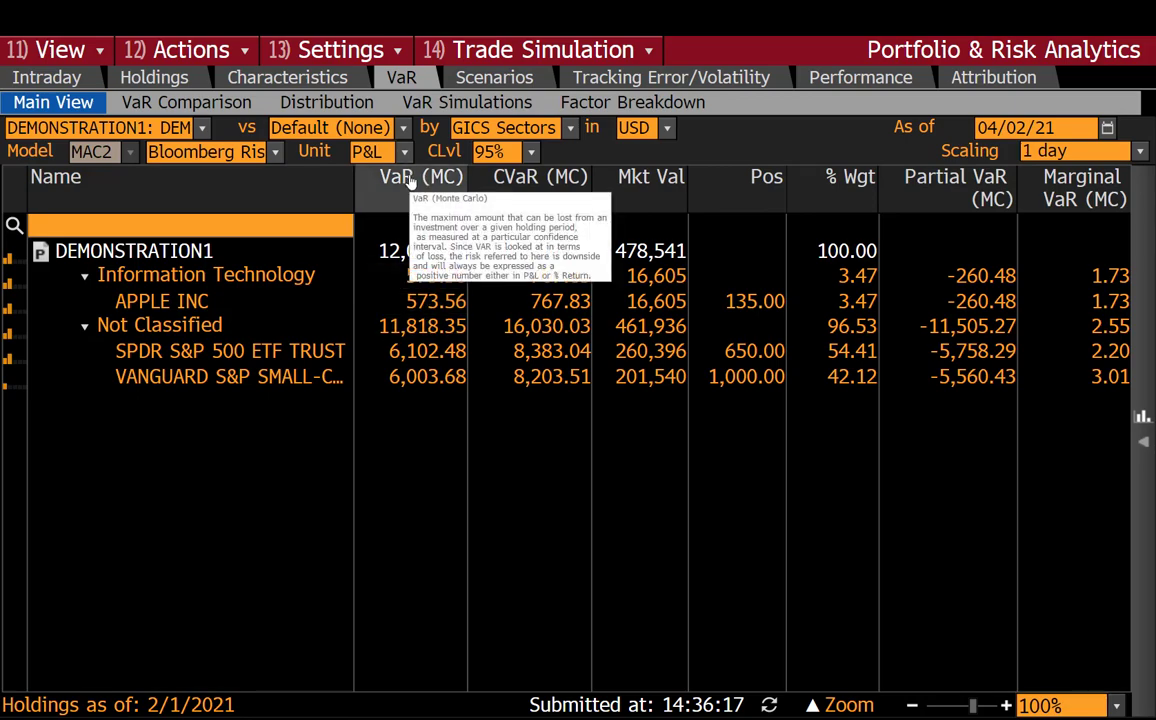
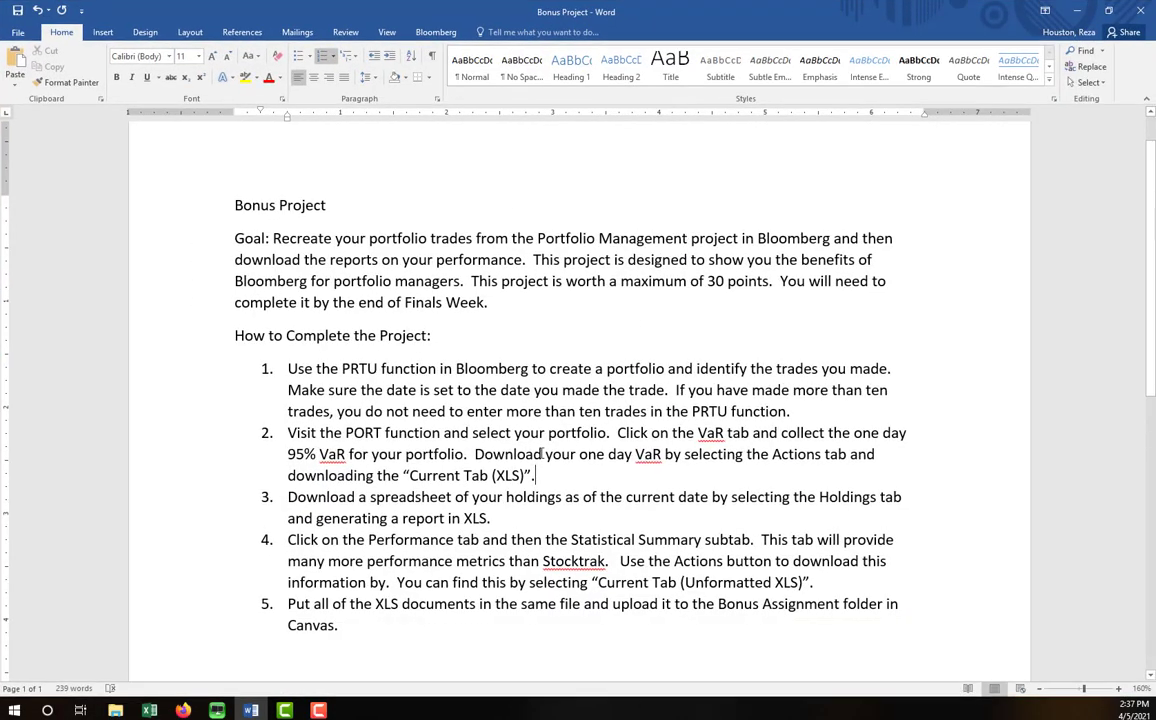
Step: Examine the sentence in instruction 2 about downloading the one day VaR and its required report format
drag(541, 454, 630, 468)
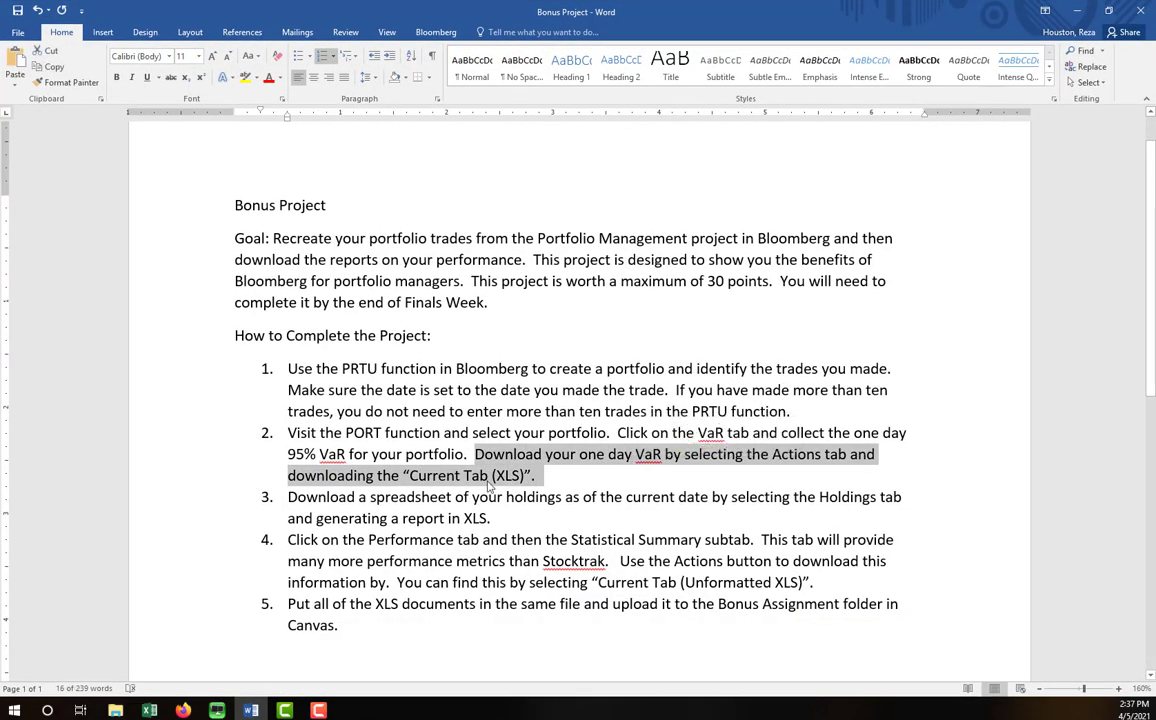
click(410, 476)
drag(410, 476, 528, 476)
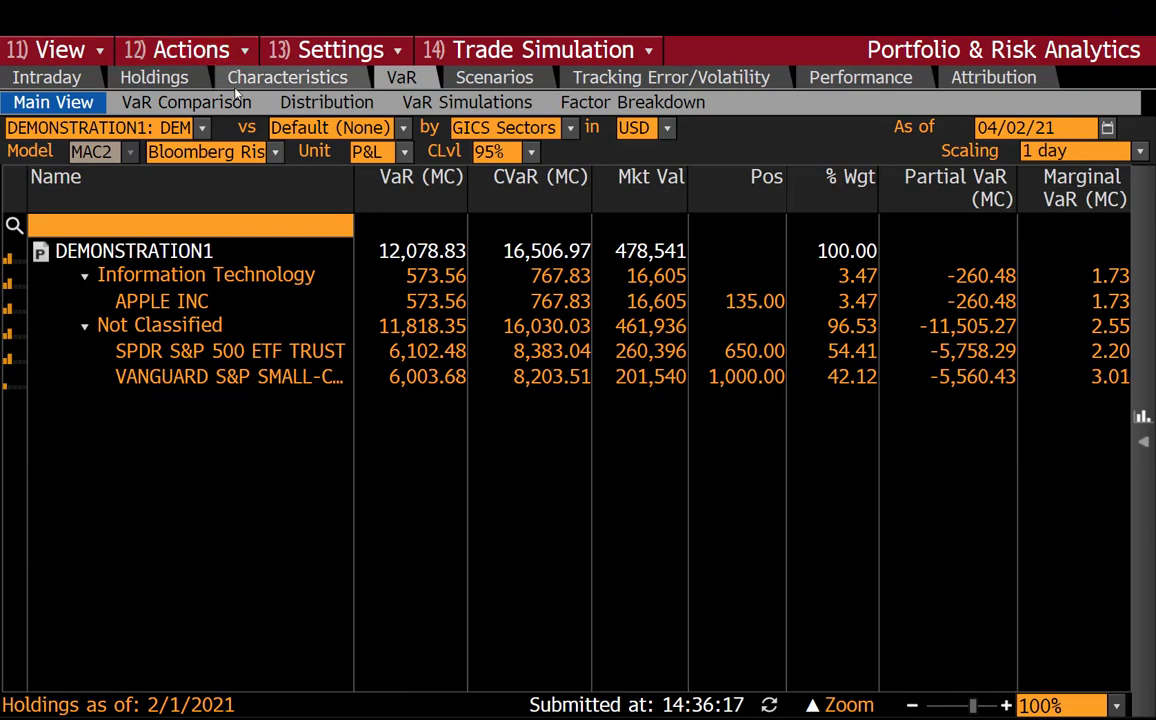
Step: Generate a report of the VaR view in the Current Tab (xls) format
click(244, 56)
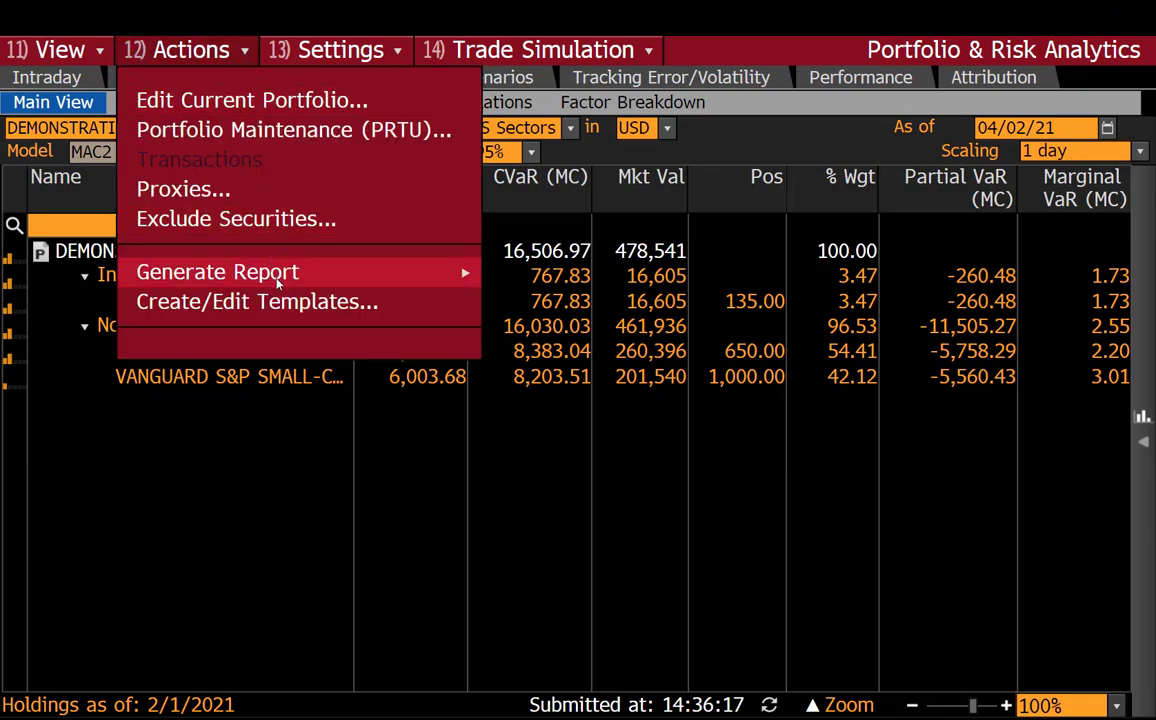
mouse_move(278, 274)
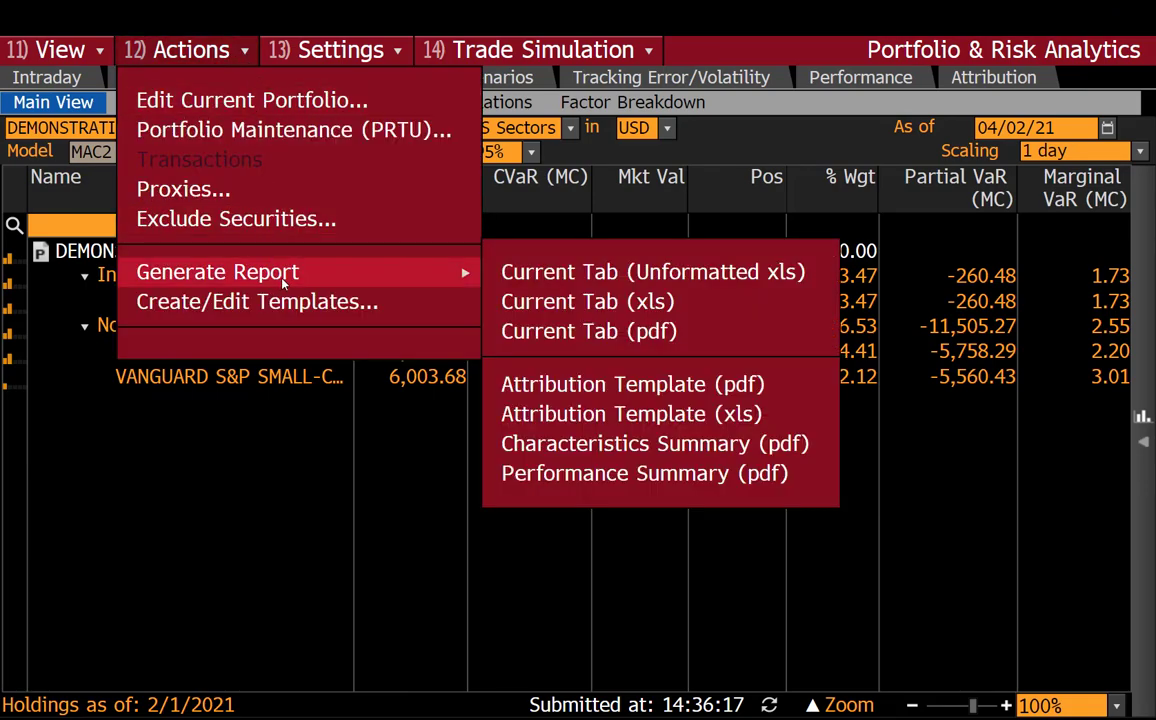
click(572, 303)
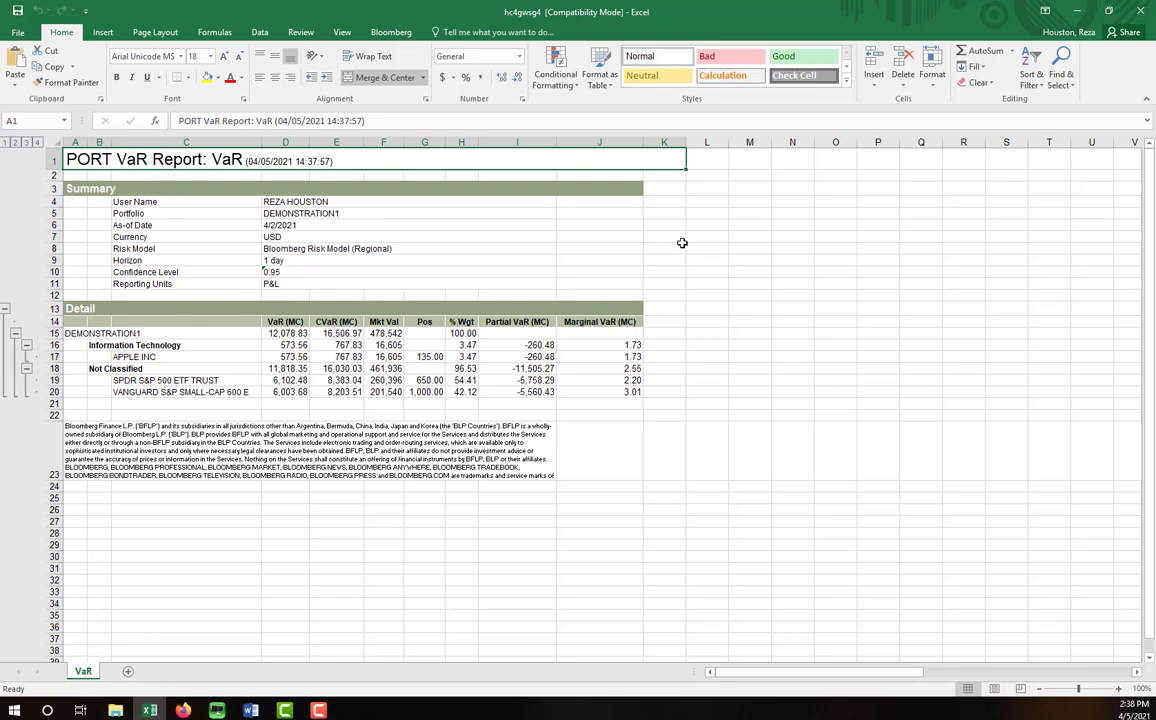
Step: Start saving the VaR report workbook as a new file in the Downloads folder
click(102, 185)
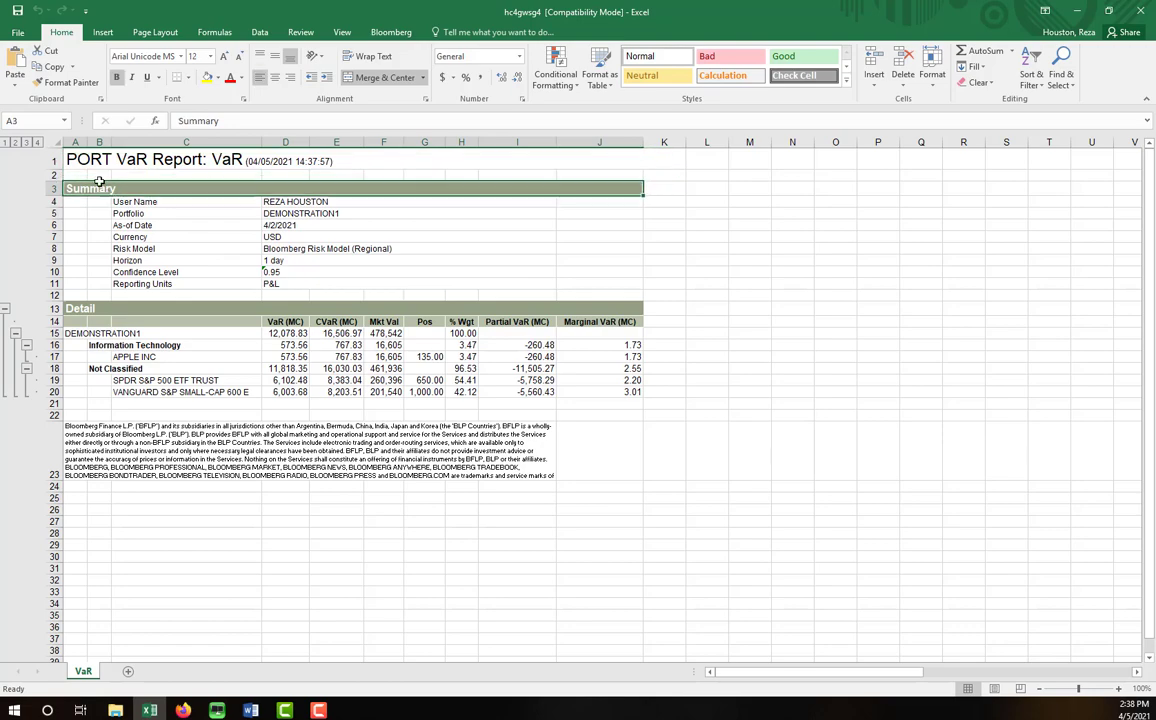
click(17, 34)
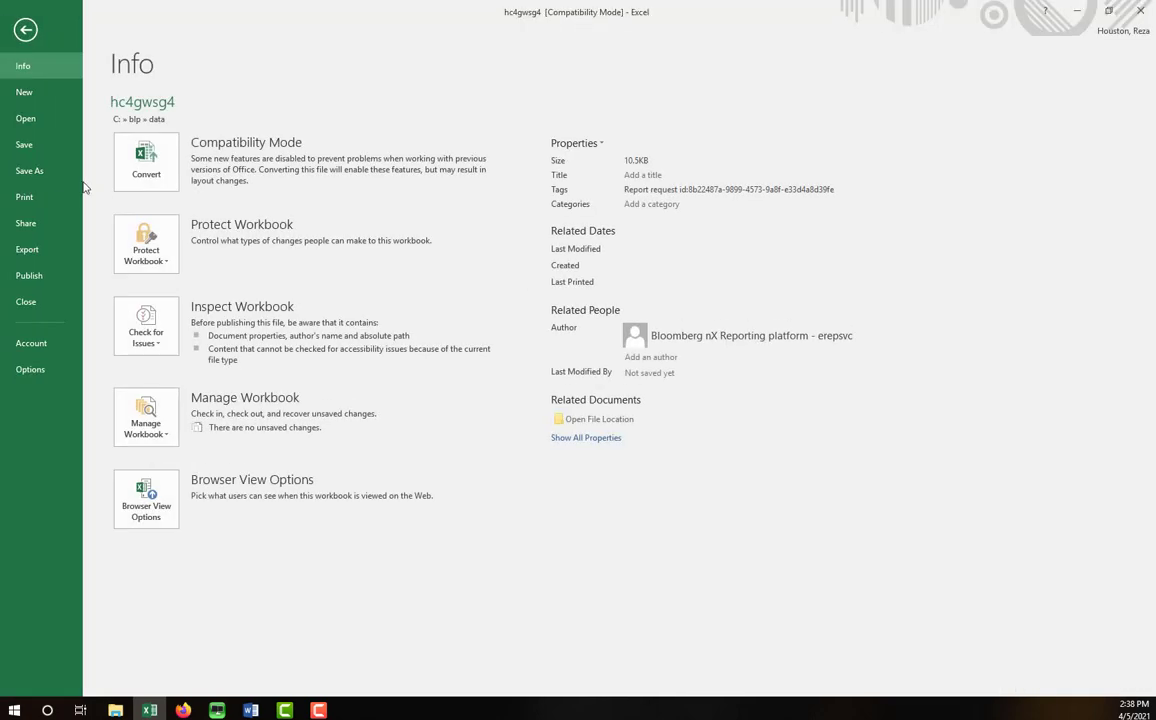
click(37, 171)
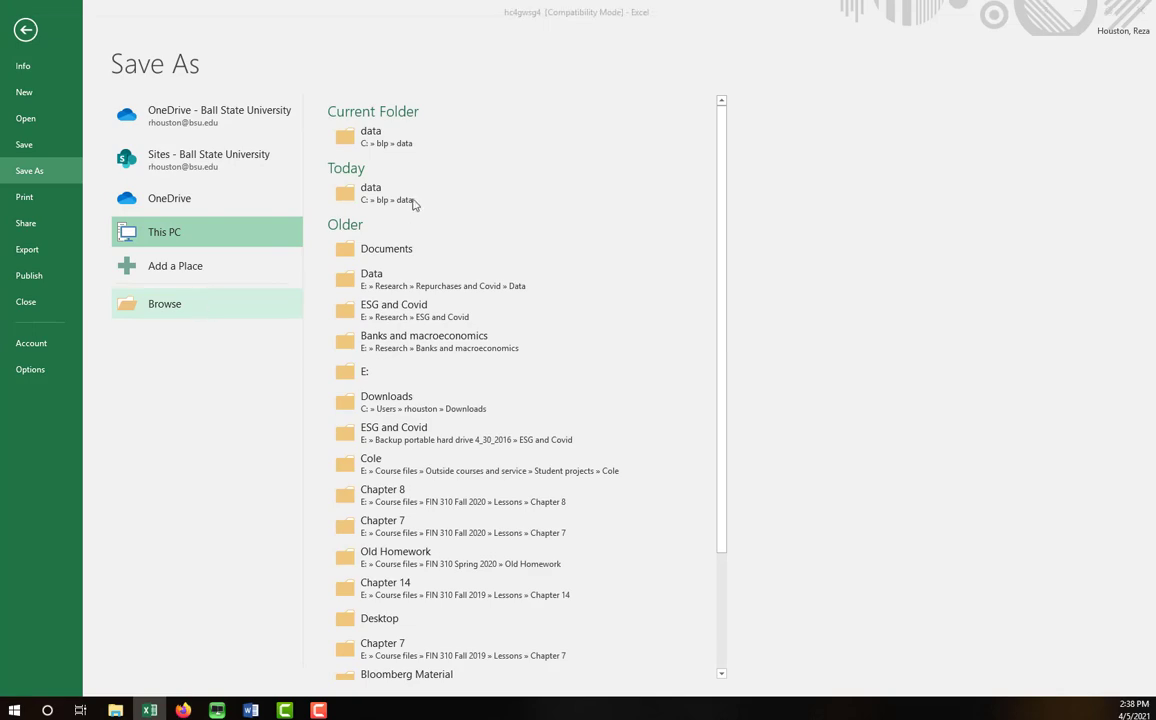
click(413, 200)
click(66, 120)
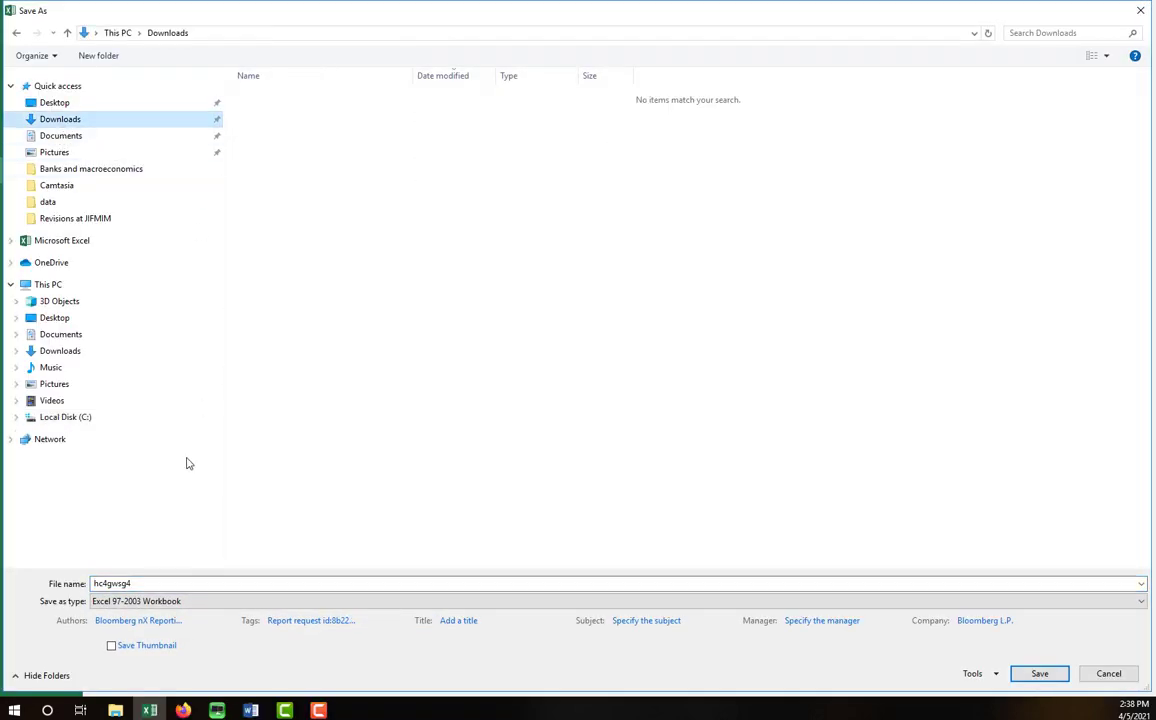
Step: Name the file Bonus project, set its type to Excel Workbook, and save it
double_click(168, 584)
text(Po)
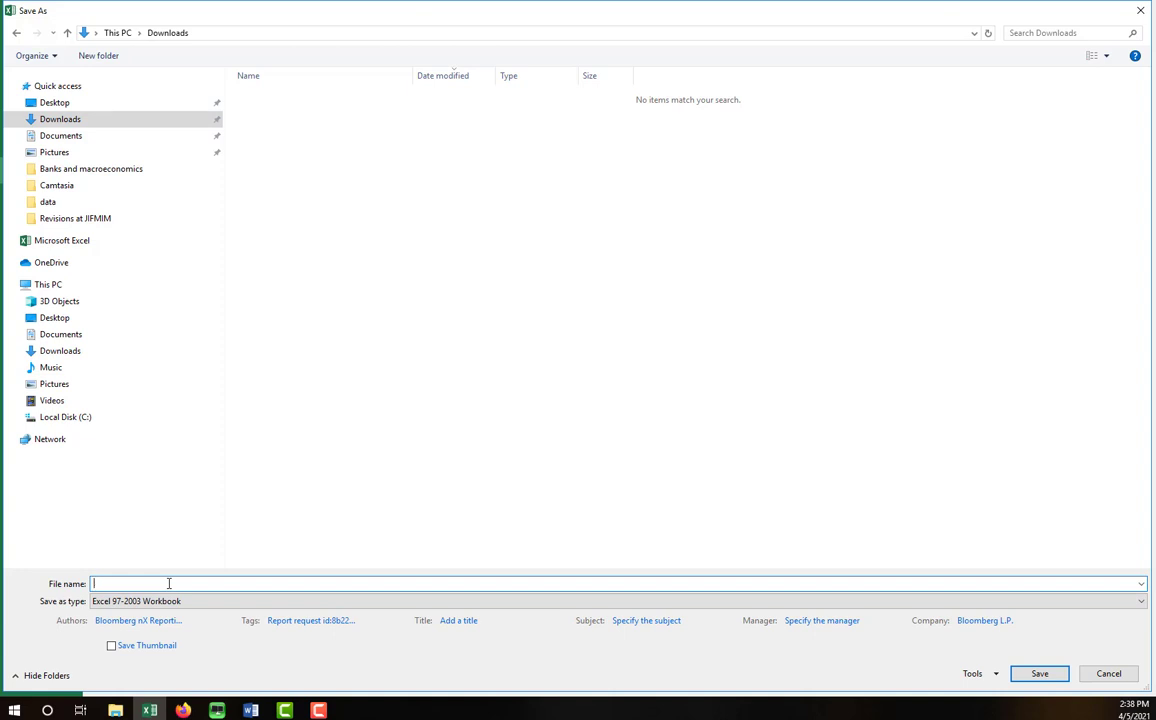
text(Bonus proje)
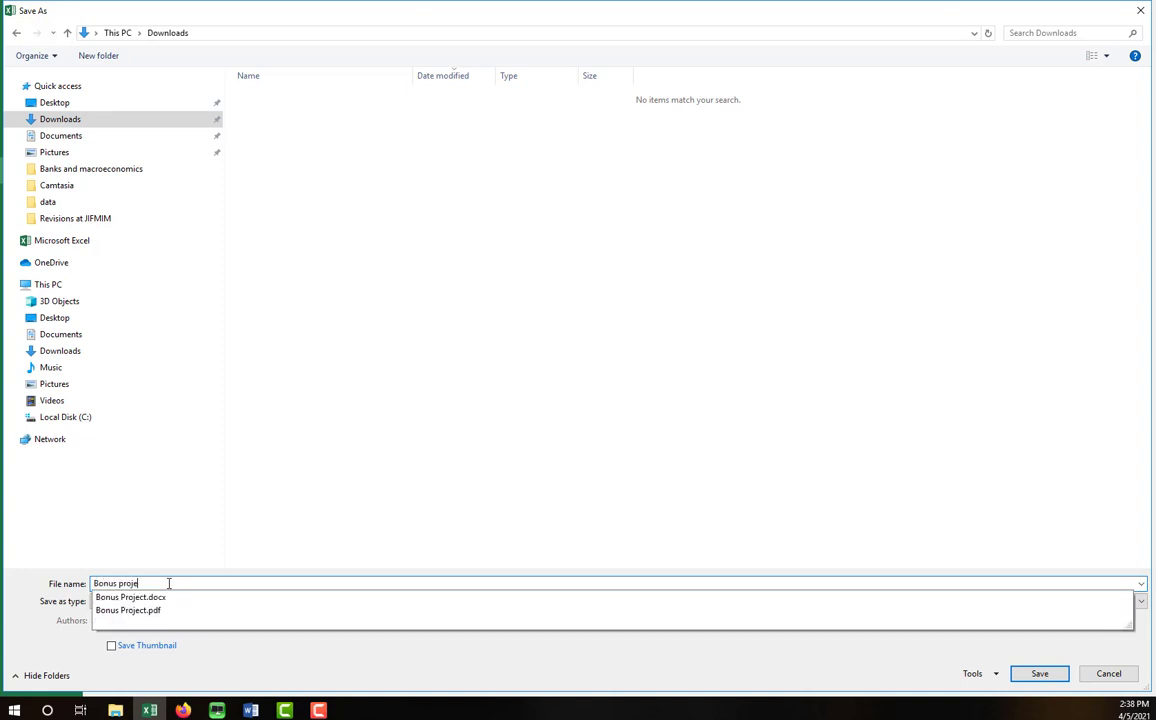
text(ct)
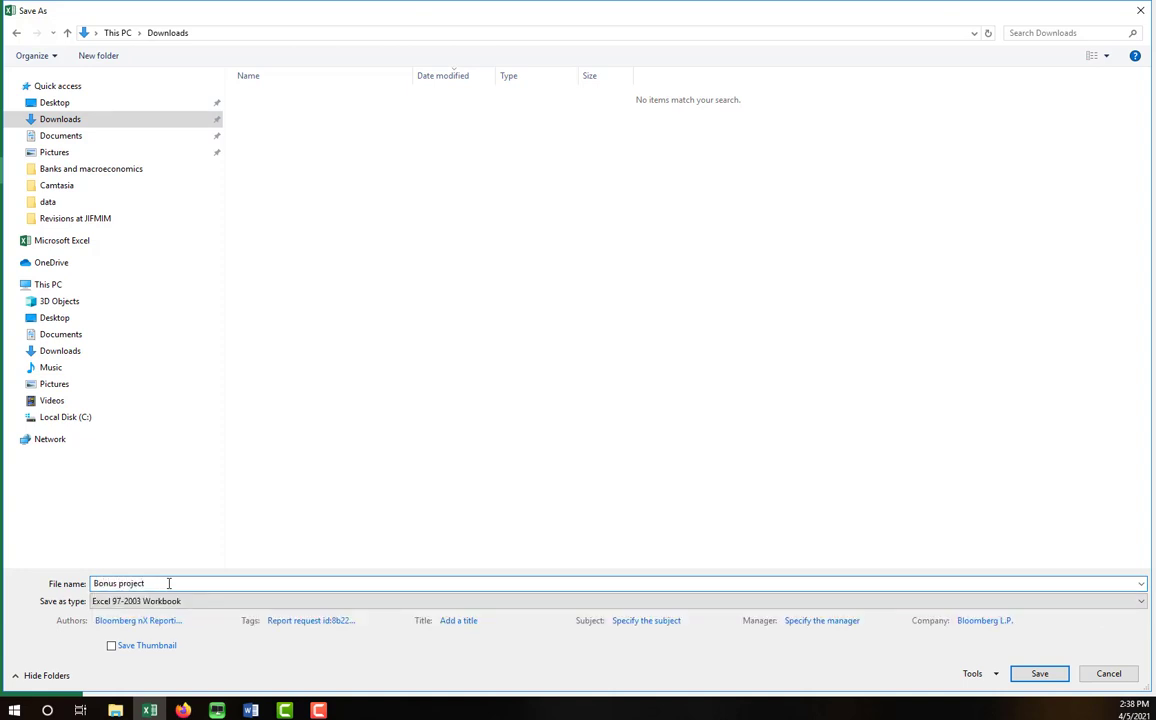
click(165, 600)
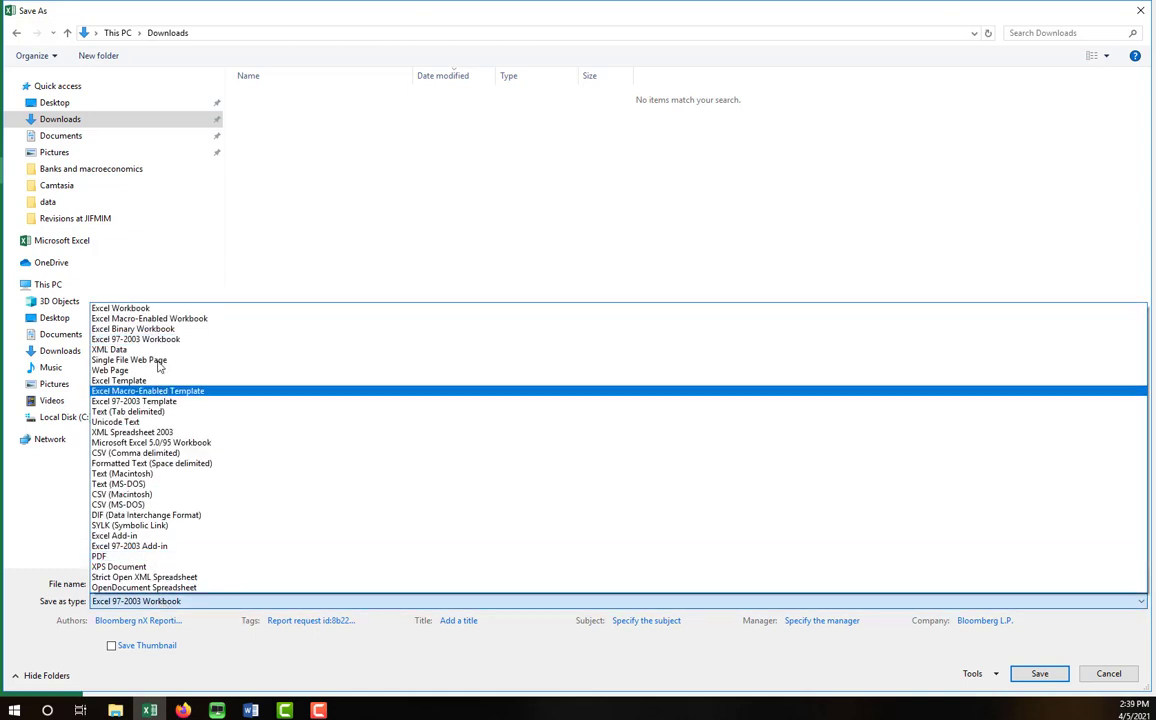
click(155, 317)
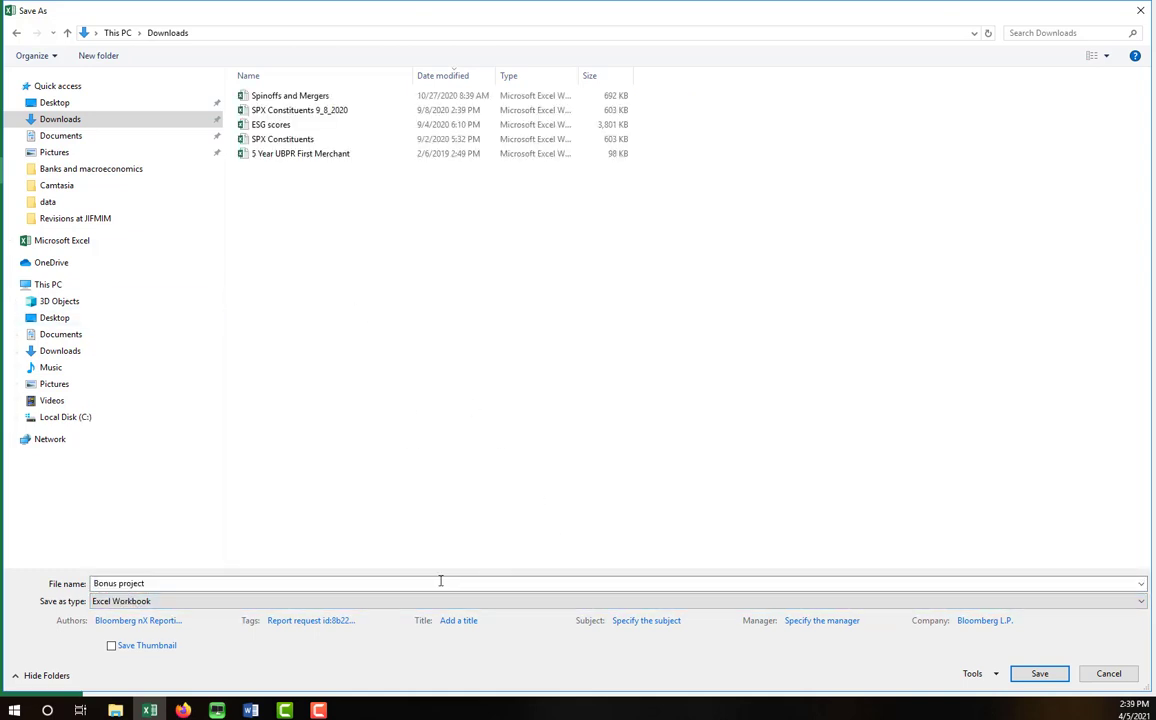
click(1040, 674)
click(835, 308)
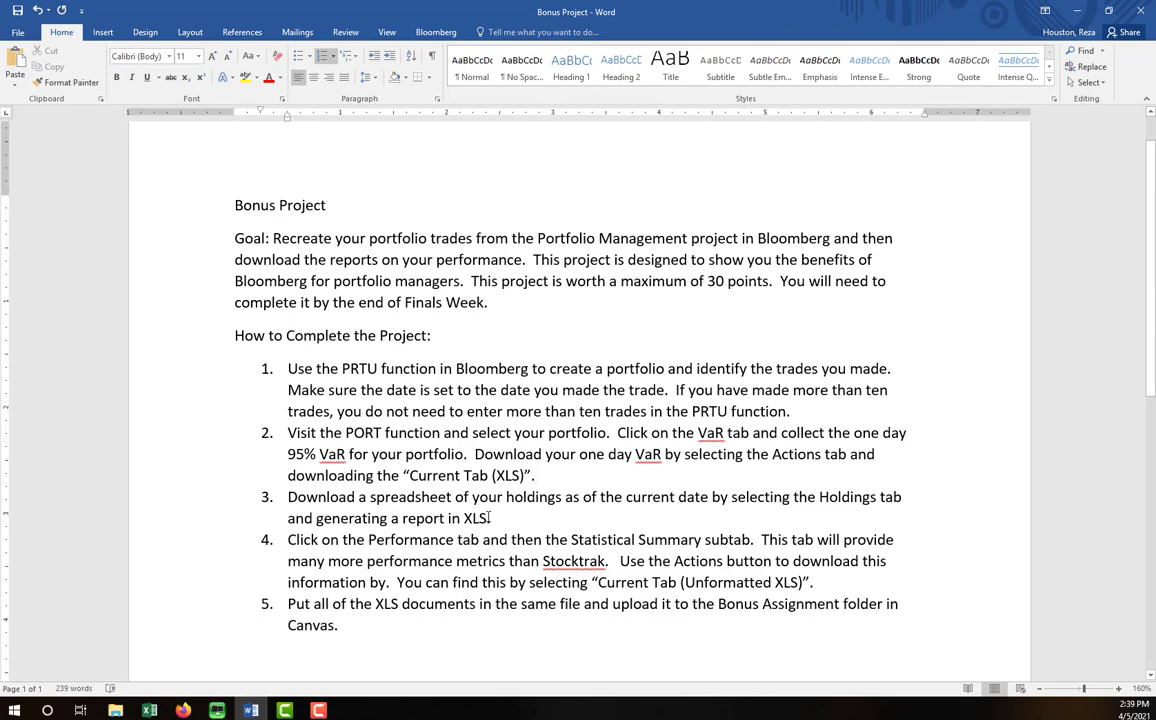
Step: Read instruction 3 of the Bonus Project document about generating the holdings report in XLS
triple_click(398, 510)
click(588, 530)
drag(819, 497, 841, 513)
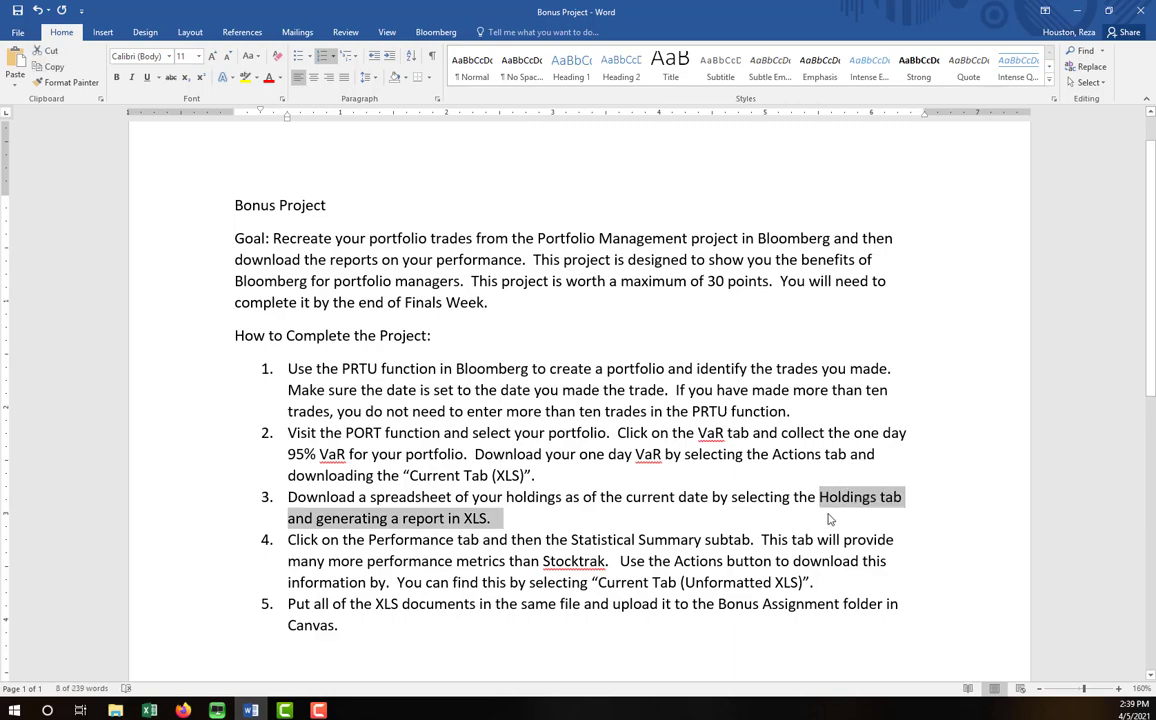
Step: Switch to Bloomberg, show the portfolio's Holdings view, and generate its report in the Current Tab (xls) format
click(769, 531)
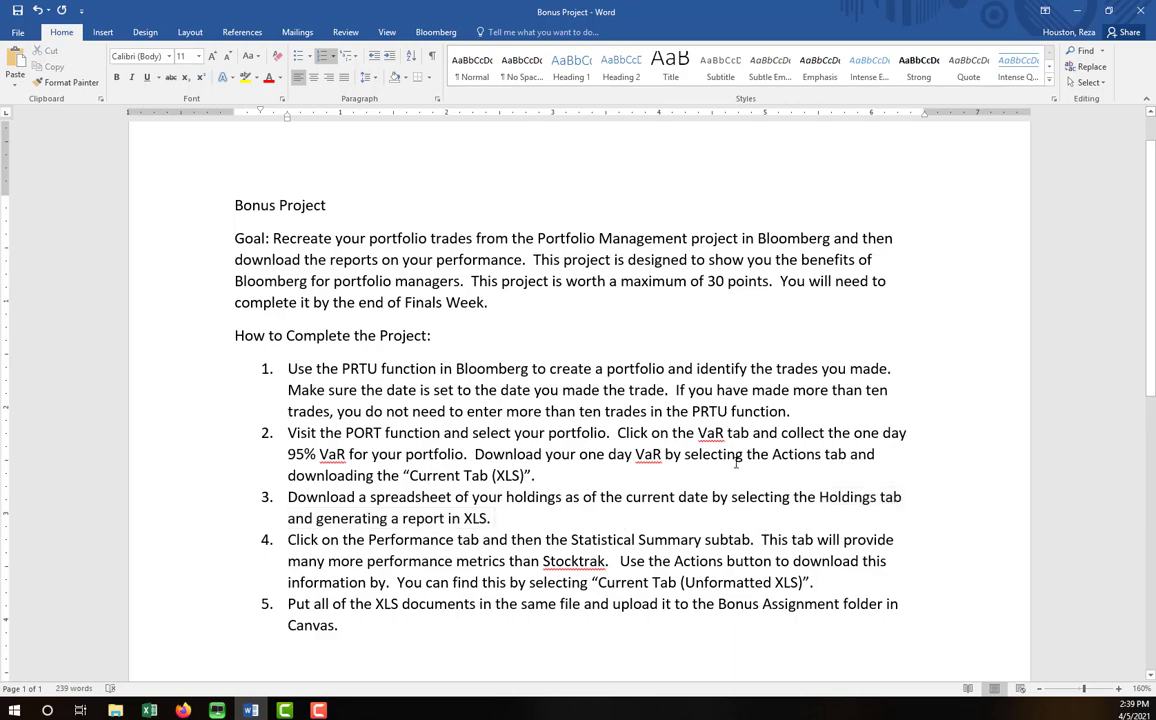
key(super+Down)
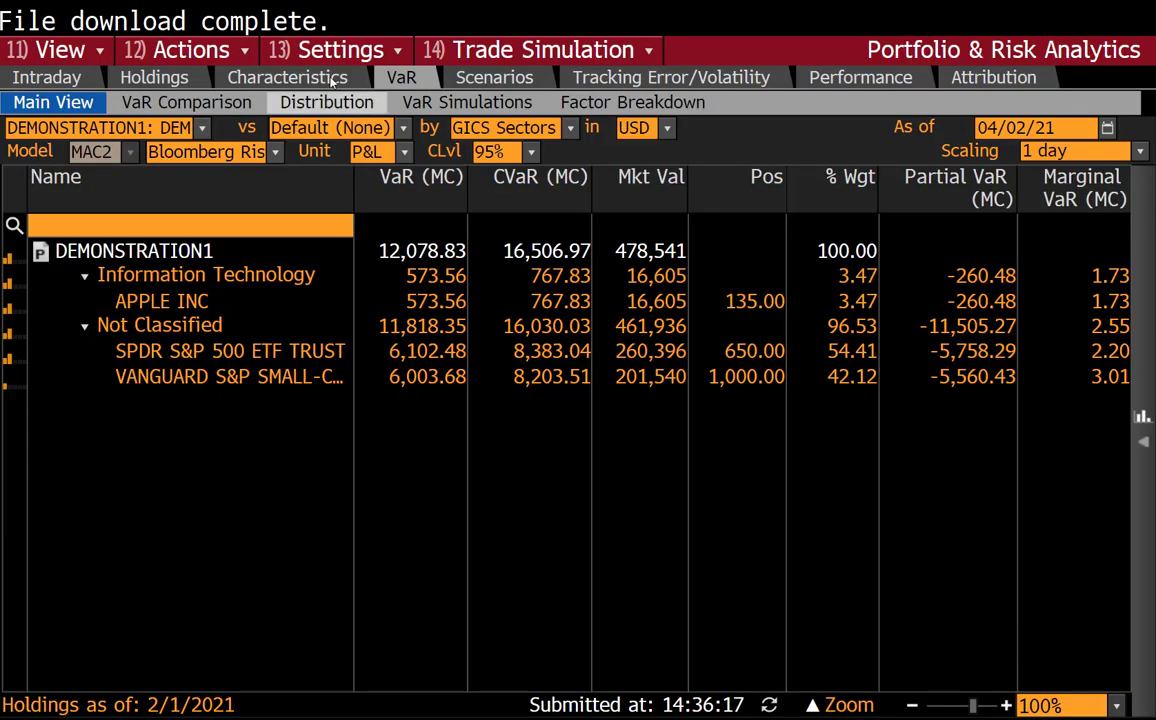
click(155, 80)
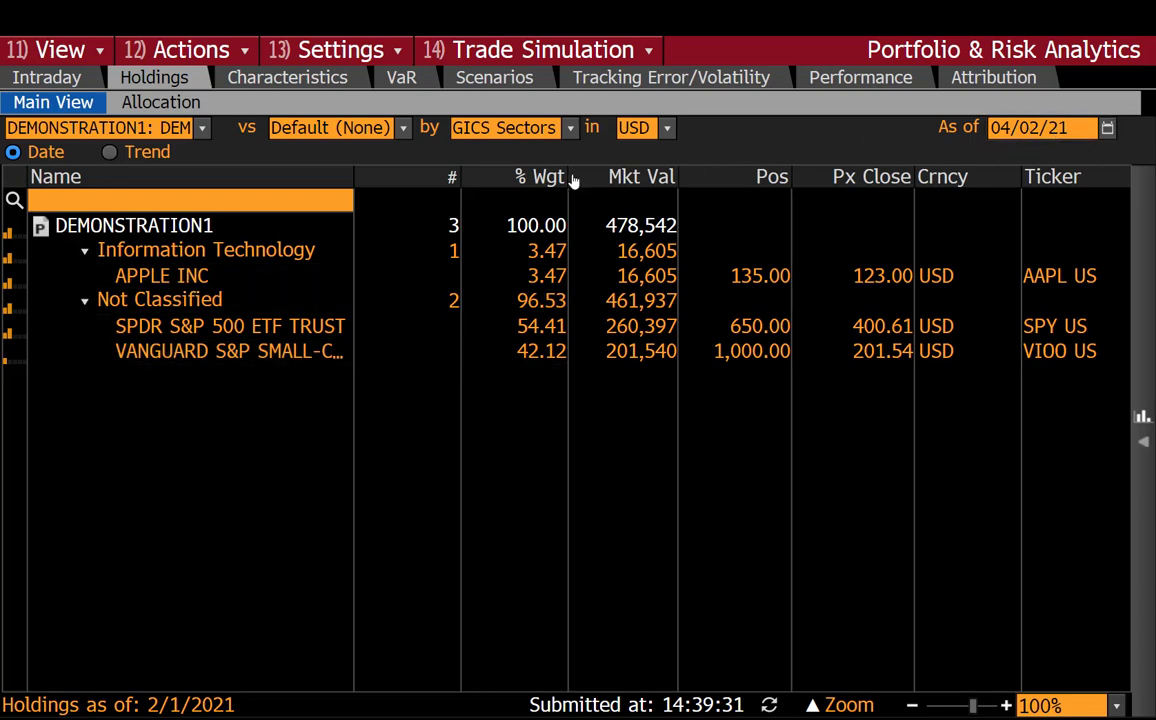
click(217, 61)
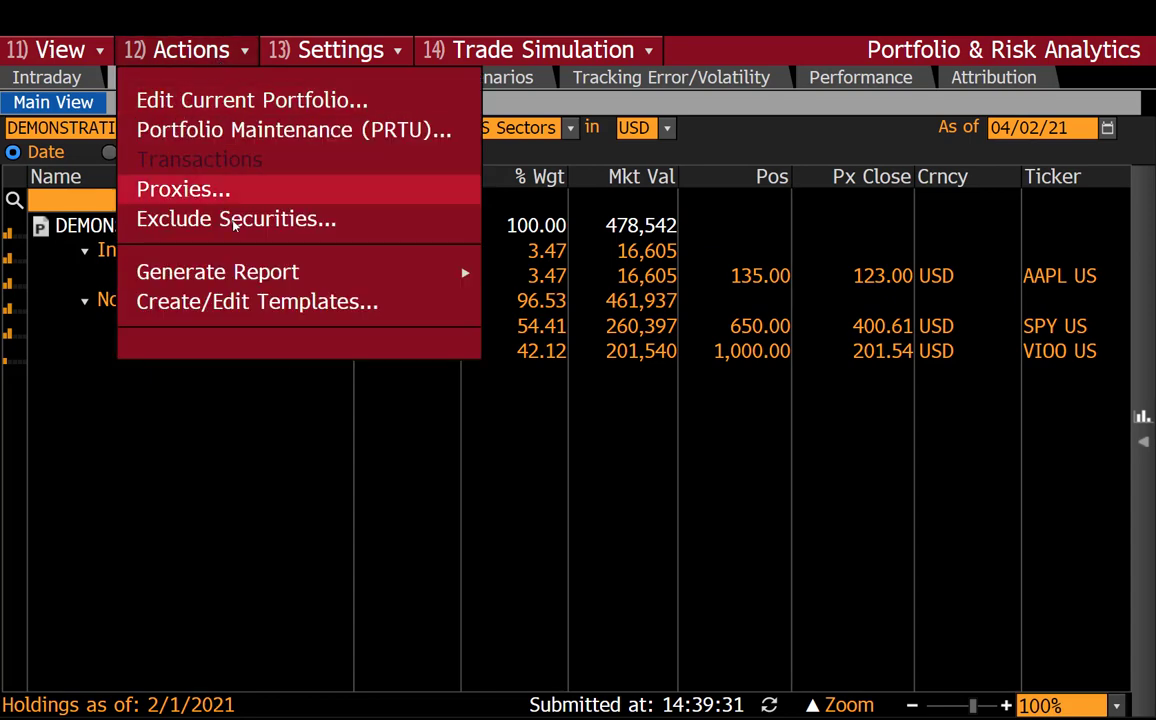
mouse_move(237, 274)
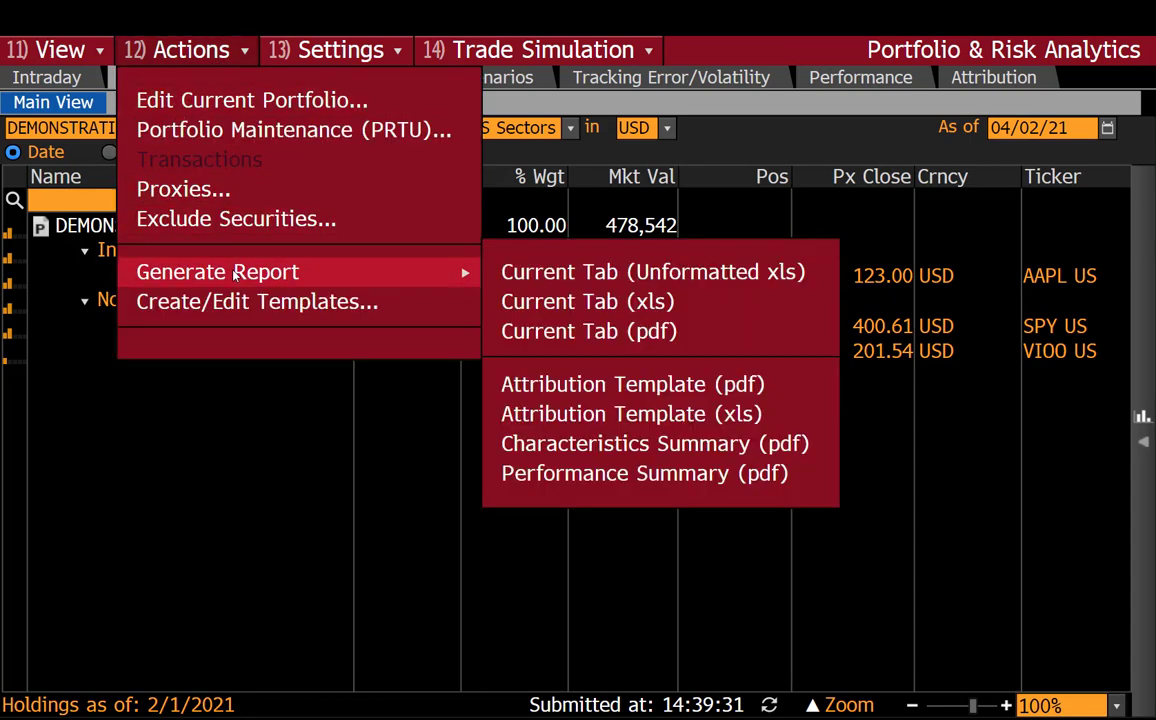
click(638, 303)
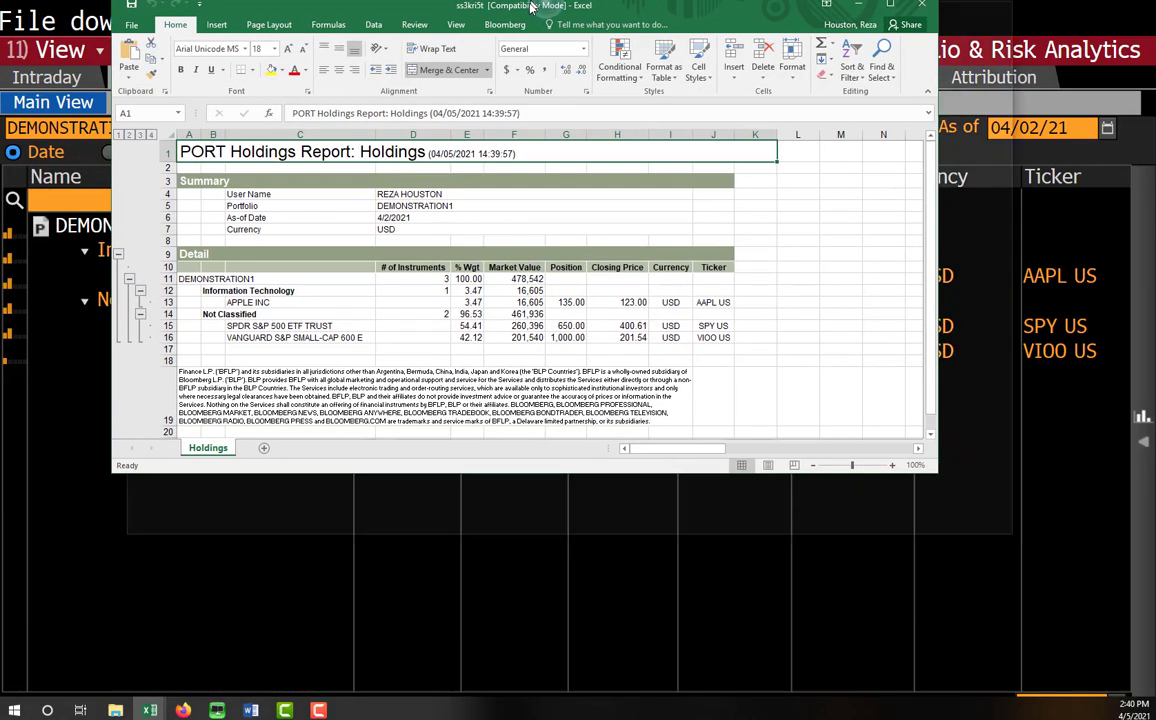
Step: Maximize the holdings report workbook and examine its summary, as-of date, security positions and disclaimer
double_click(532, 6)
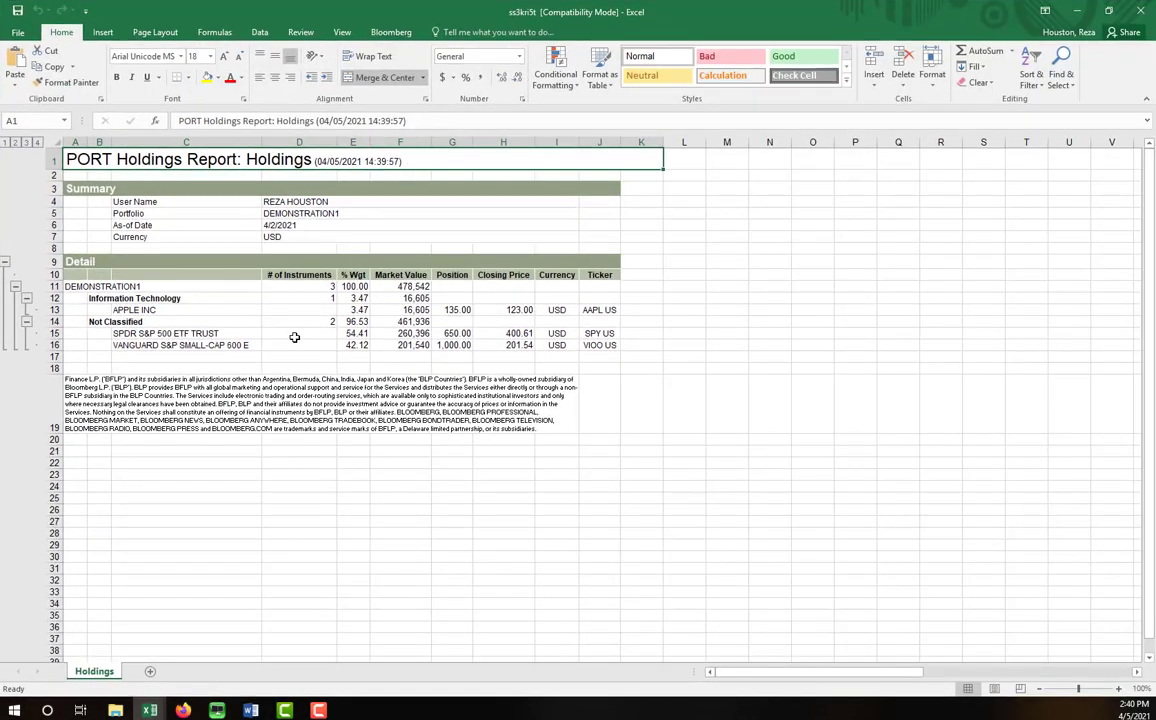
click(531, 346)
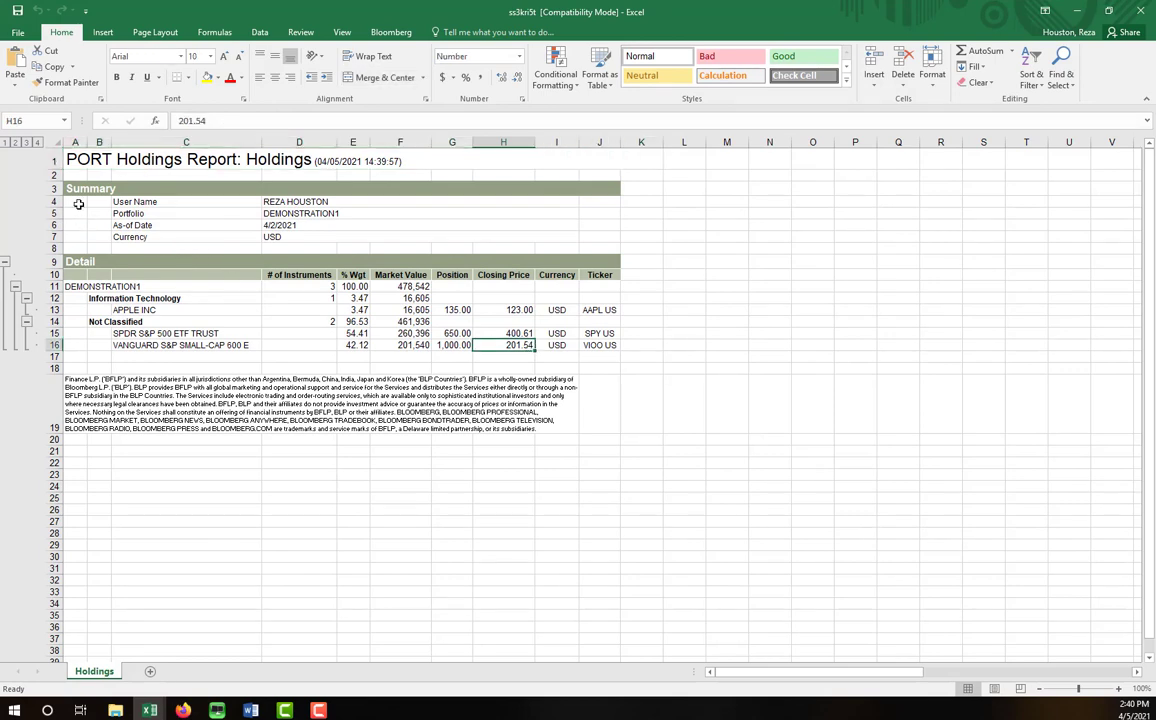
click(80, 159)
click(146, 186)
click(246, 378)
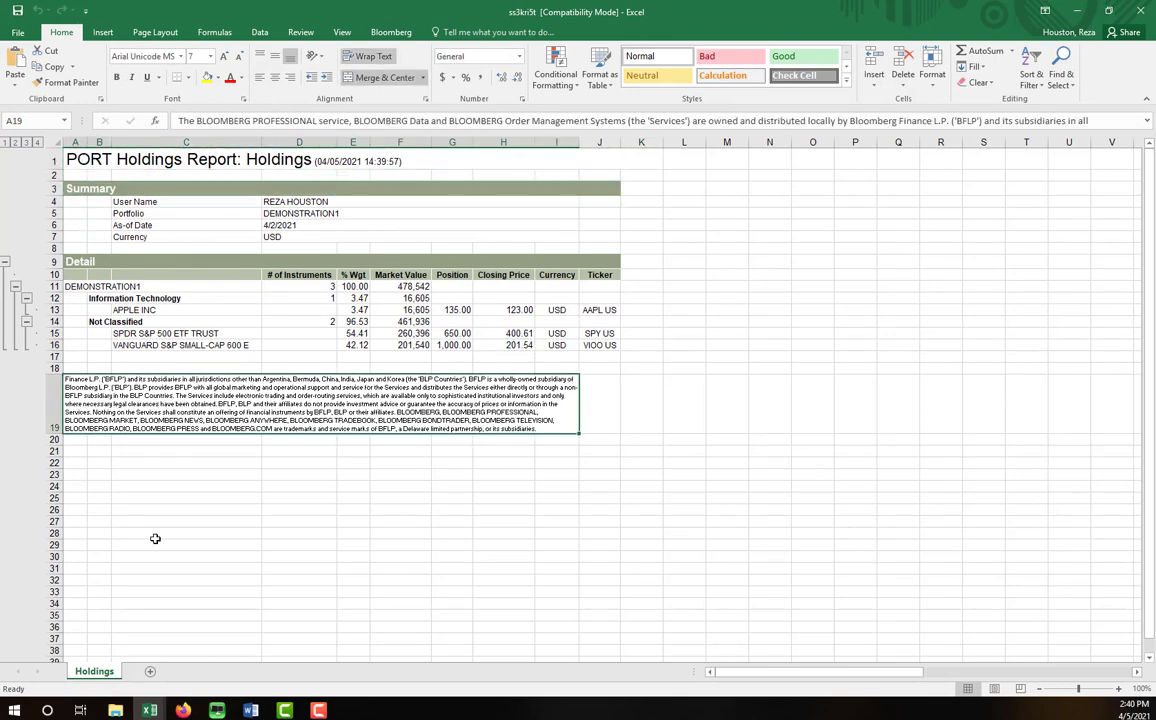
click(406, 461)
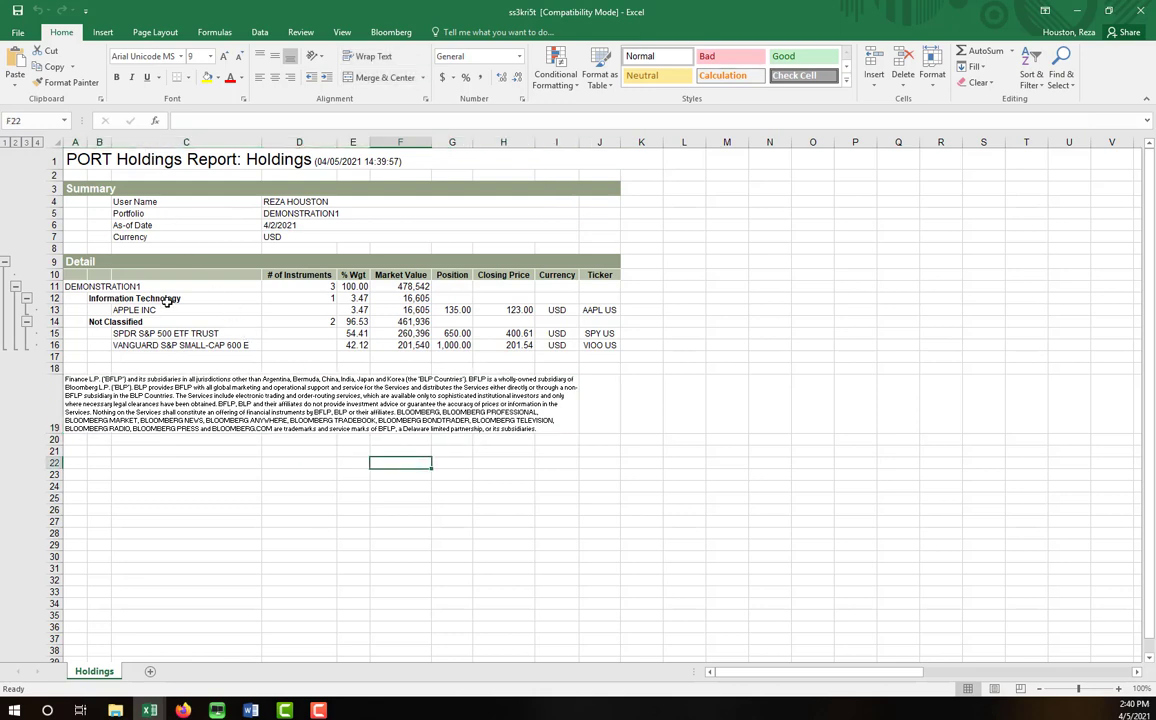
drag(150, 310, 615, 343)
click(310, 228)
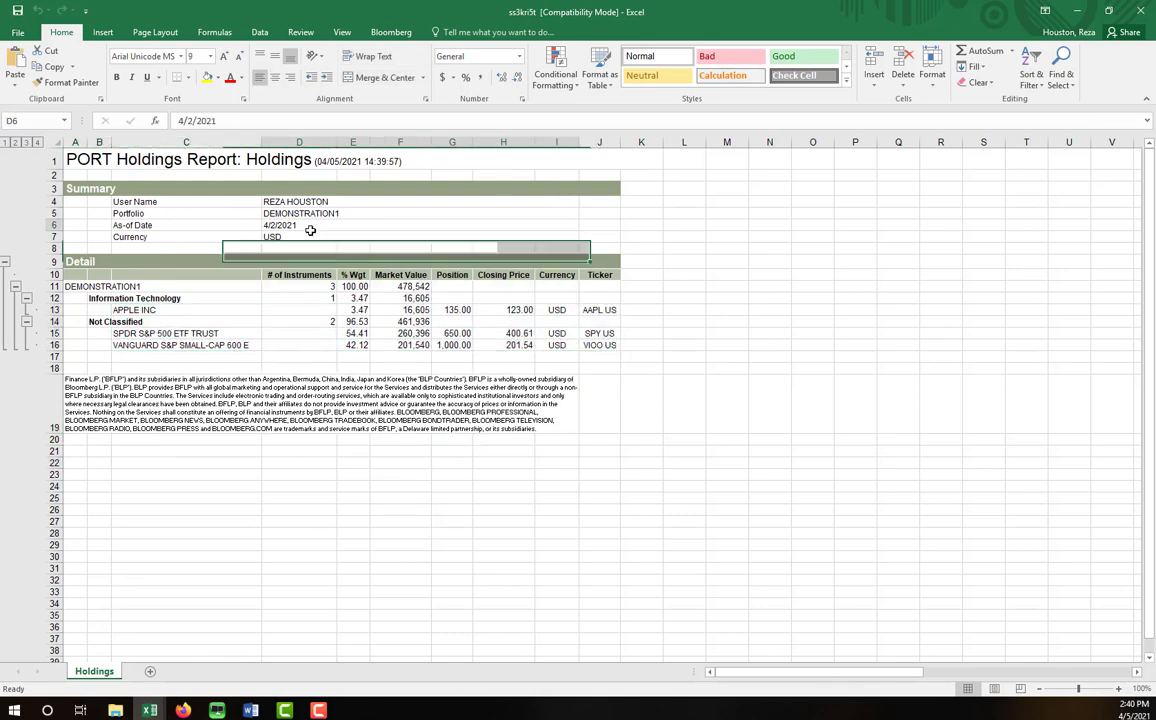
click(215, 552)
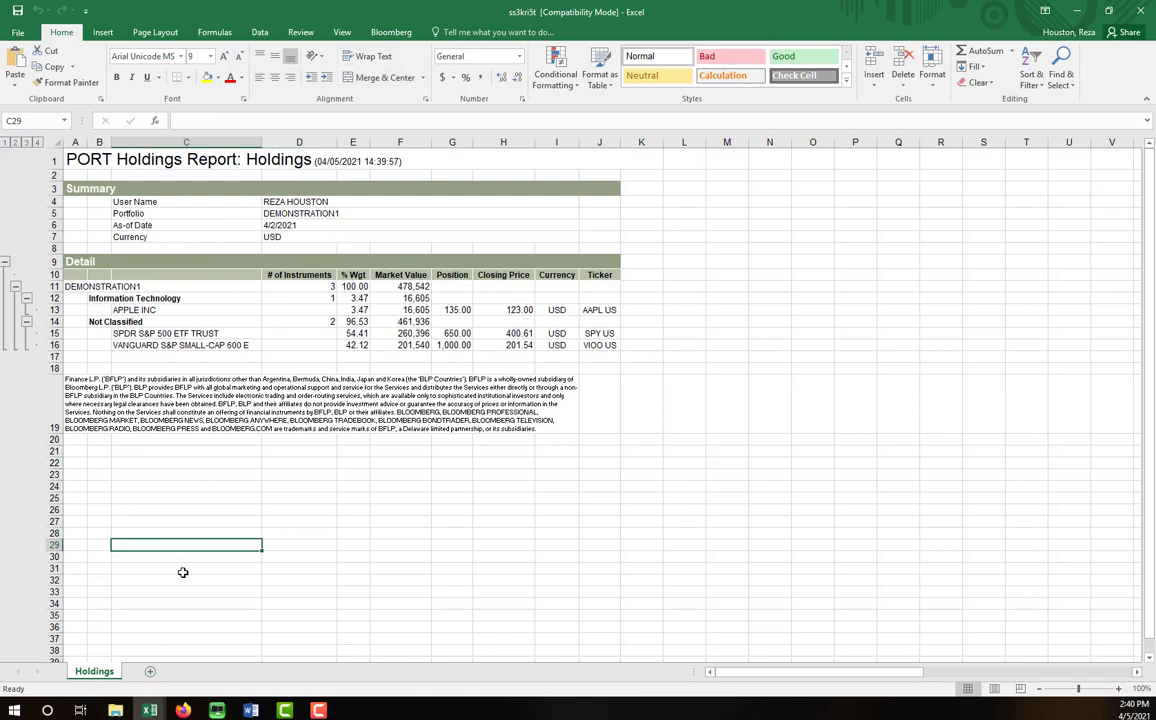
Step: Copy the Holdings sheet into the Bonus project .xlsx workbook, placing the copy before the VaR sheet
right_click(98, 677)
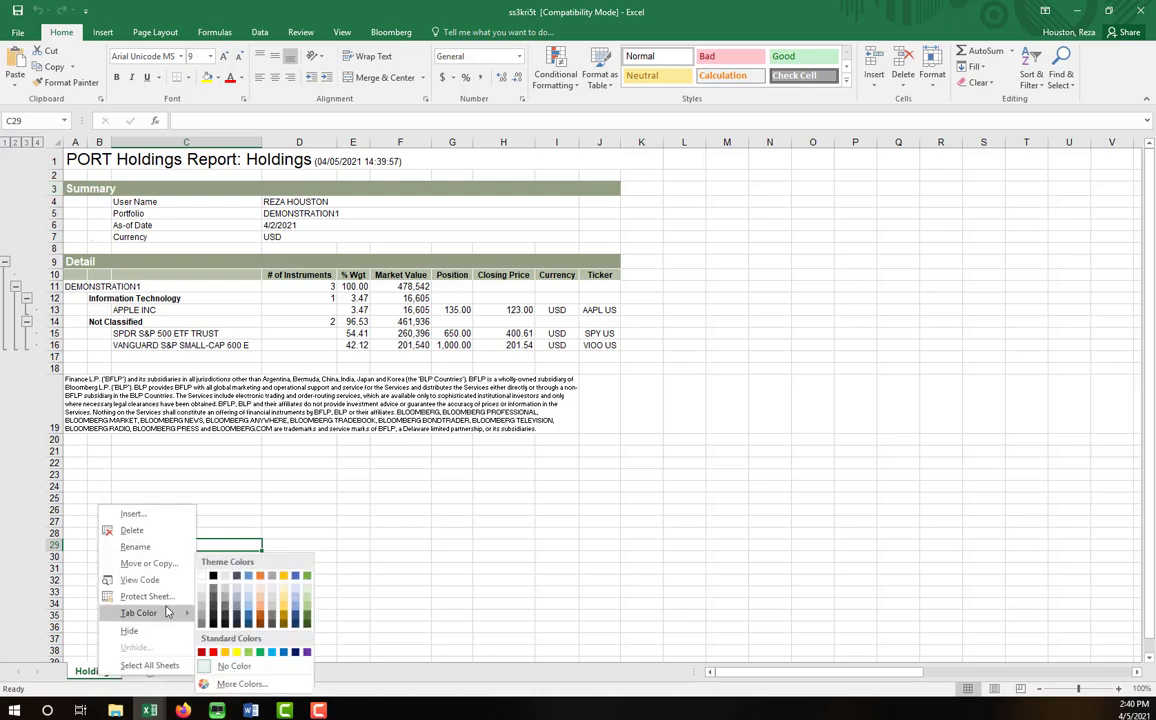
click(150, 564)
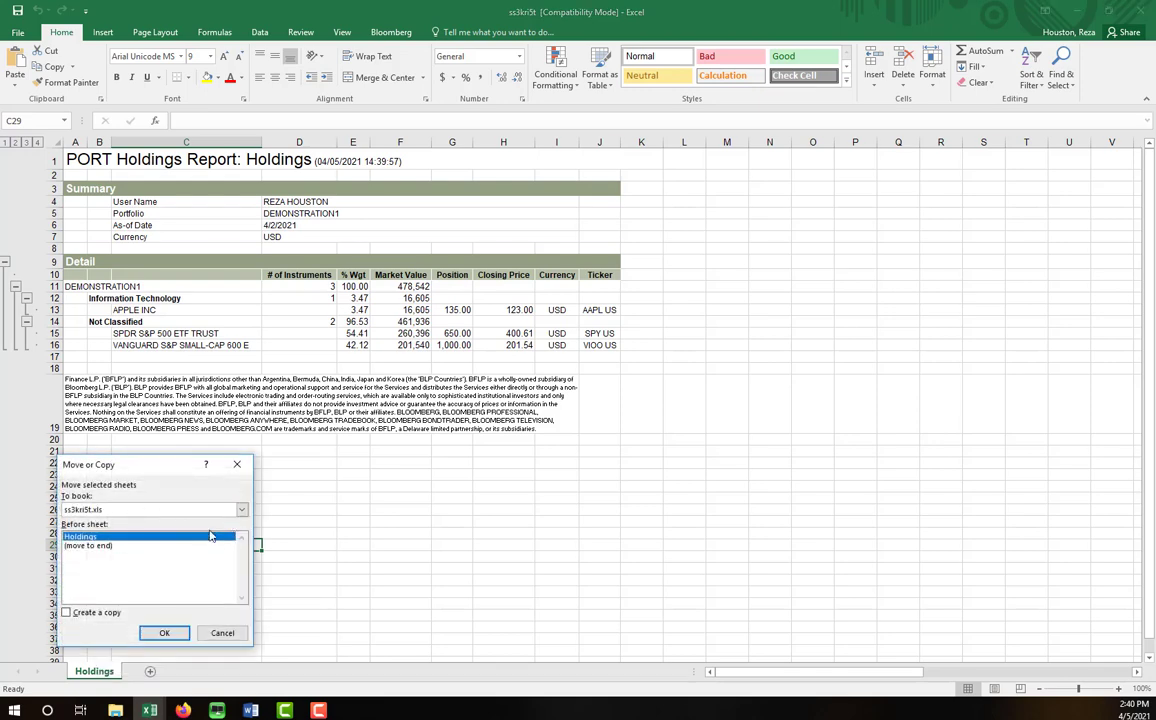
click(238, 510)
click(197, 531)
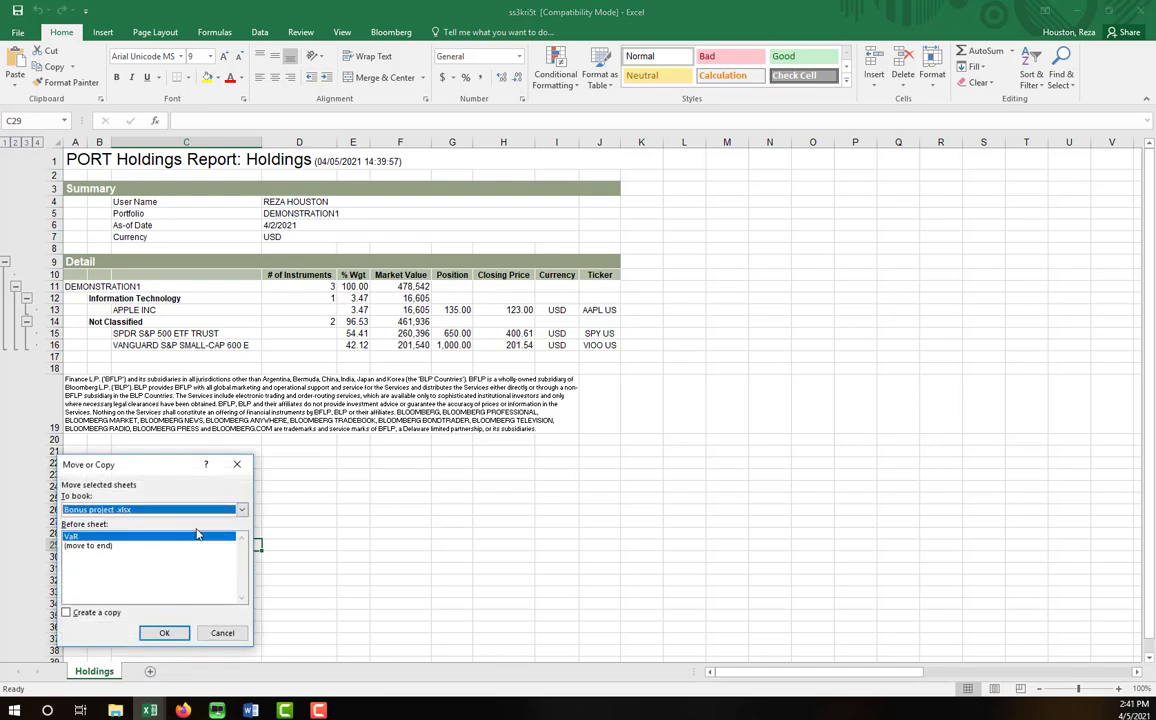
click(100, 613)
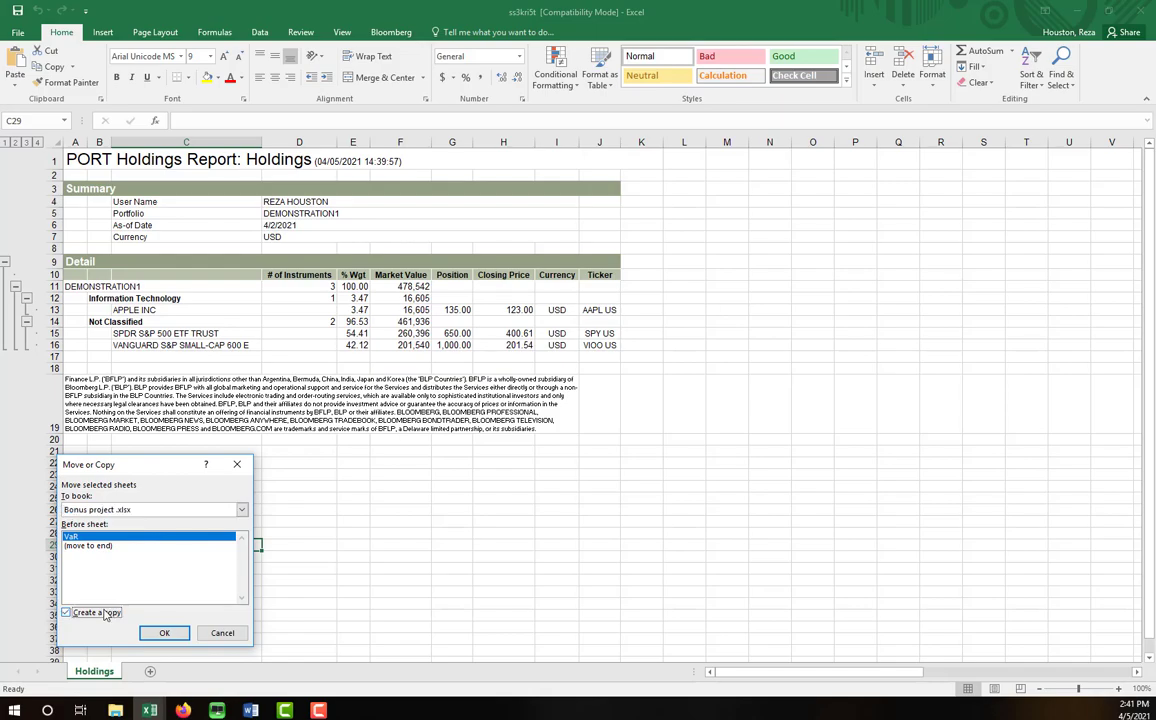
click(164, 633)
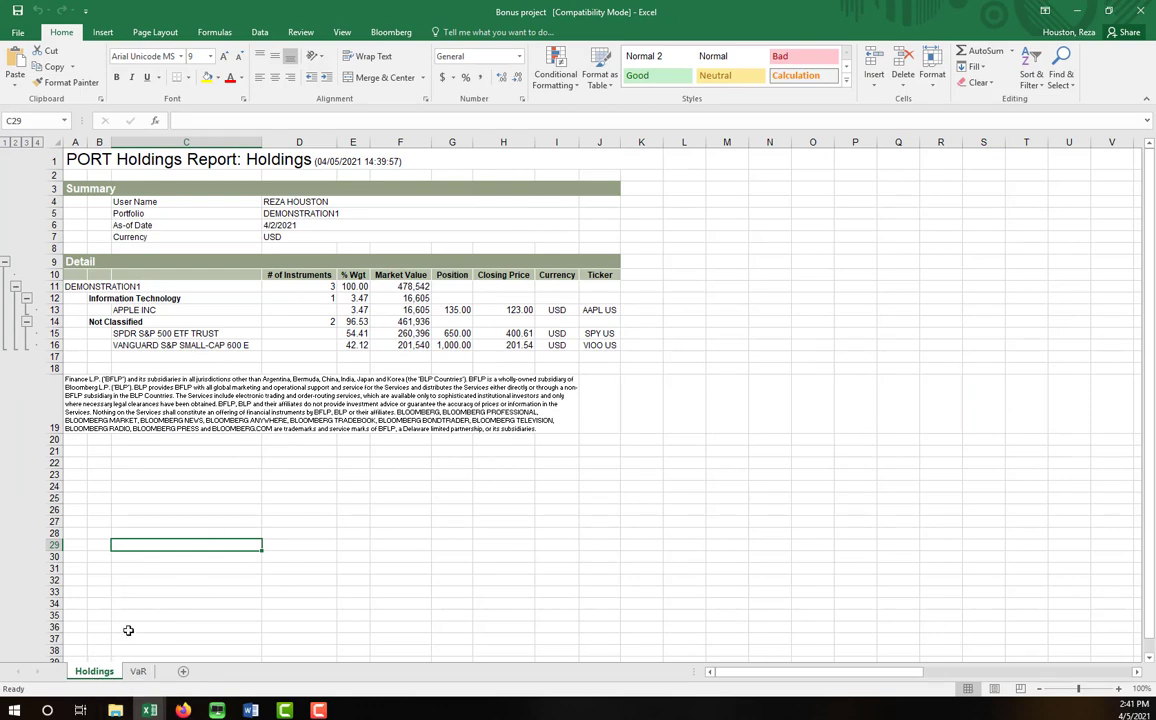
click(636, 398)
Step: Switch to the Bonus Project Word document and read instruction 4 about the Performance tab's Statistical Summary and its unformatted XLS download
click(1077, 10)
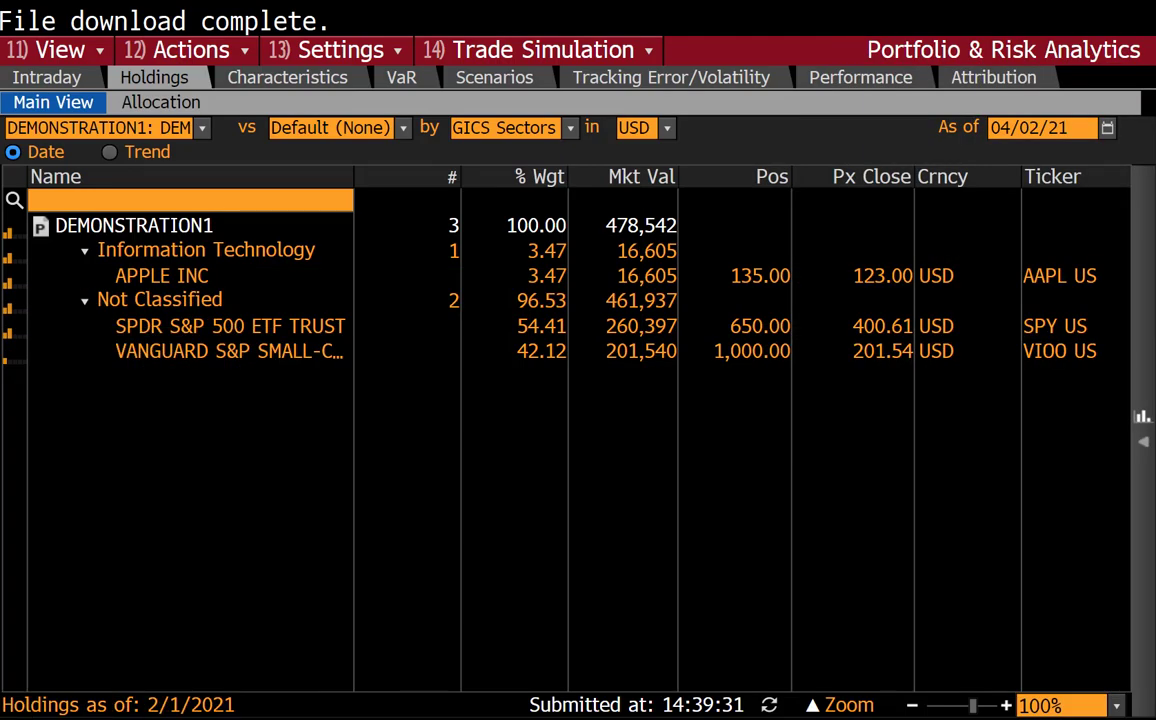
key(alt+Tab)
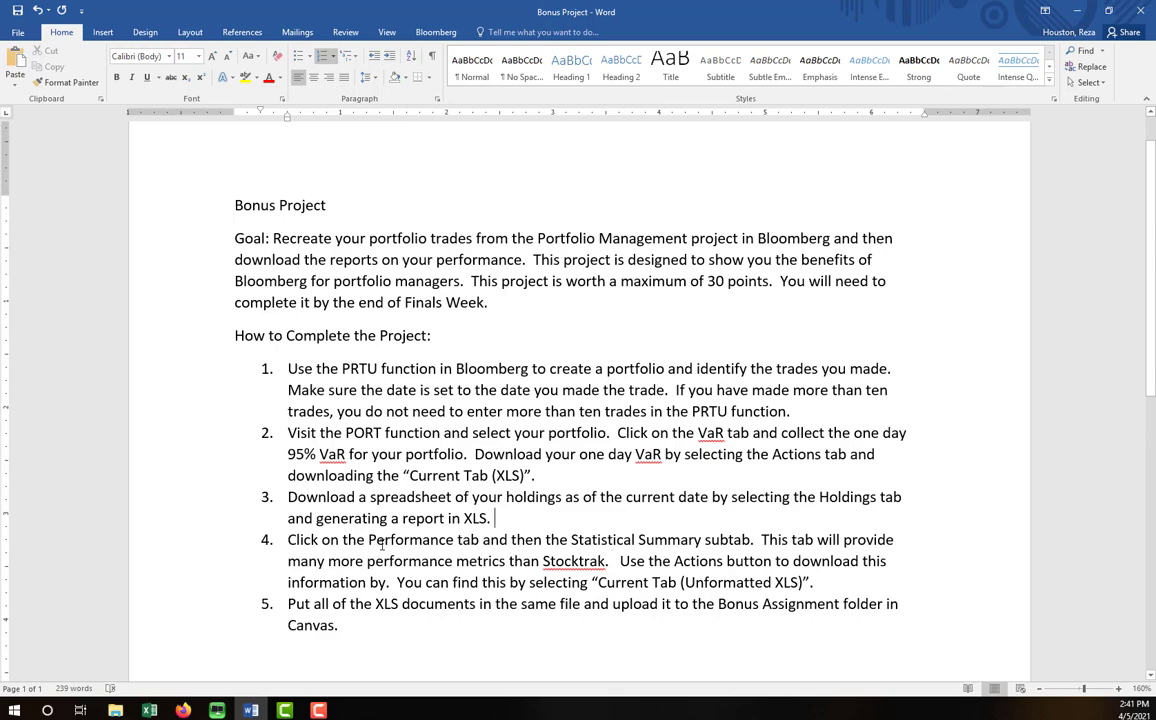
drag(369, 541, 480, 541)
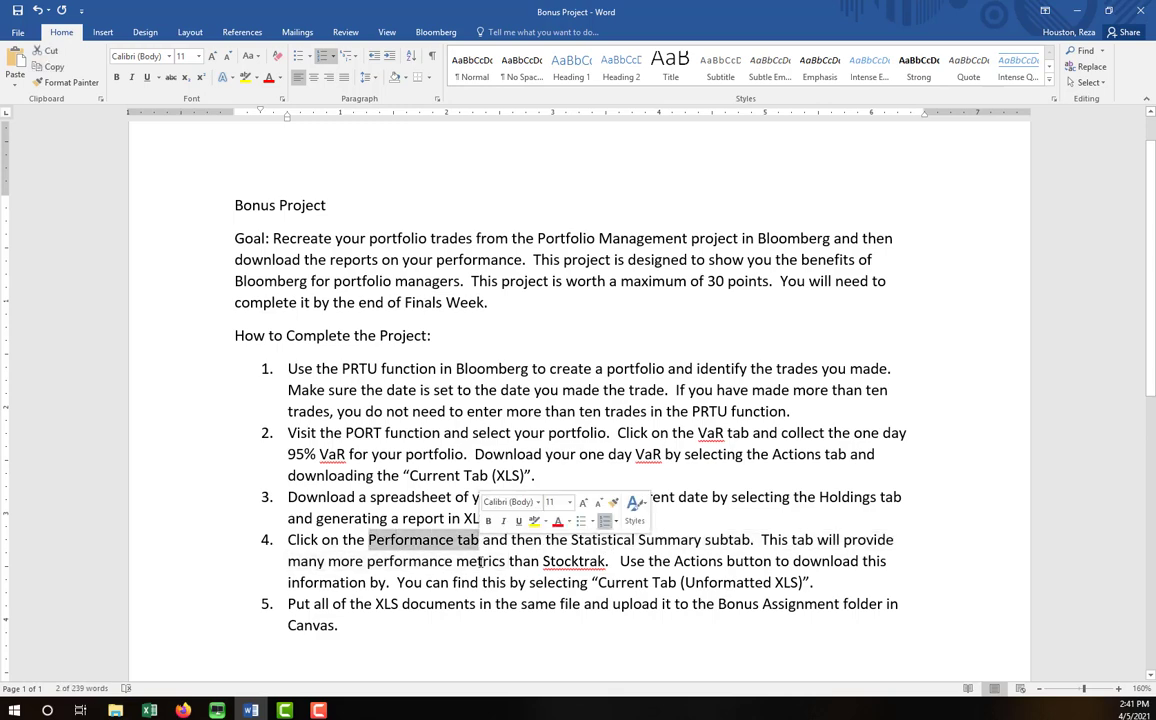
drag(571, 541, 636, 541)
click(658, 582)
Step: Return to Bloomberg and open the Statistical Summary of the portfolio's performance
double_click(676, 20)
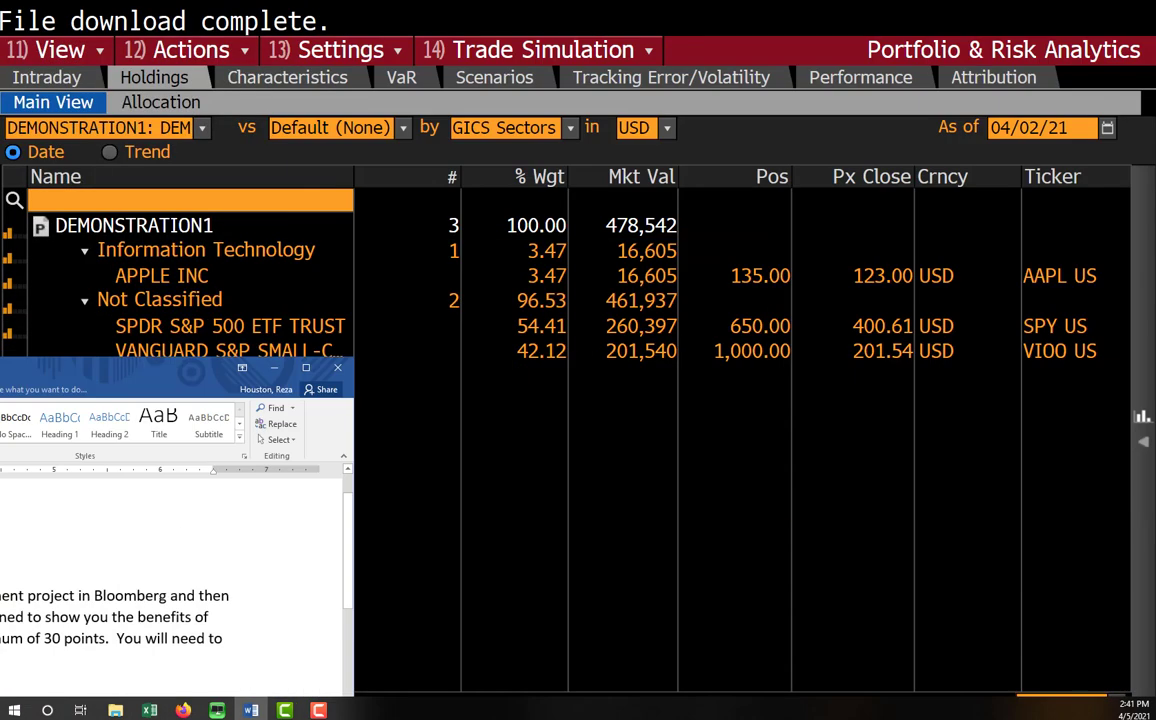
click(274, 367)
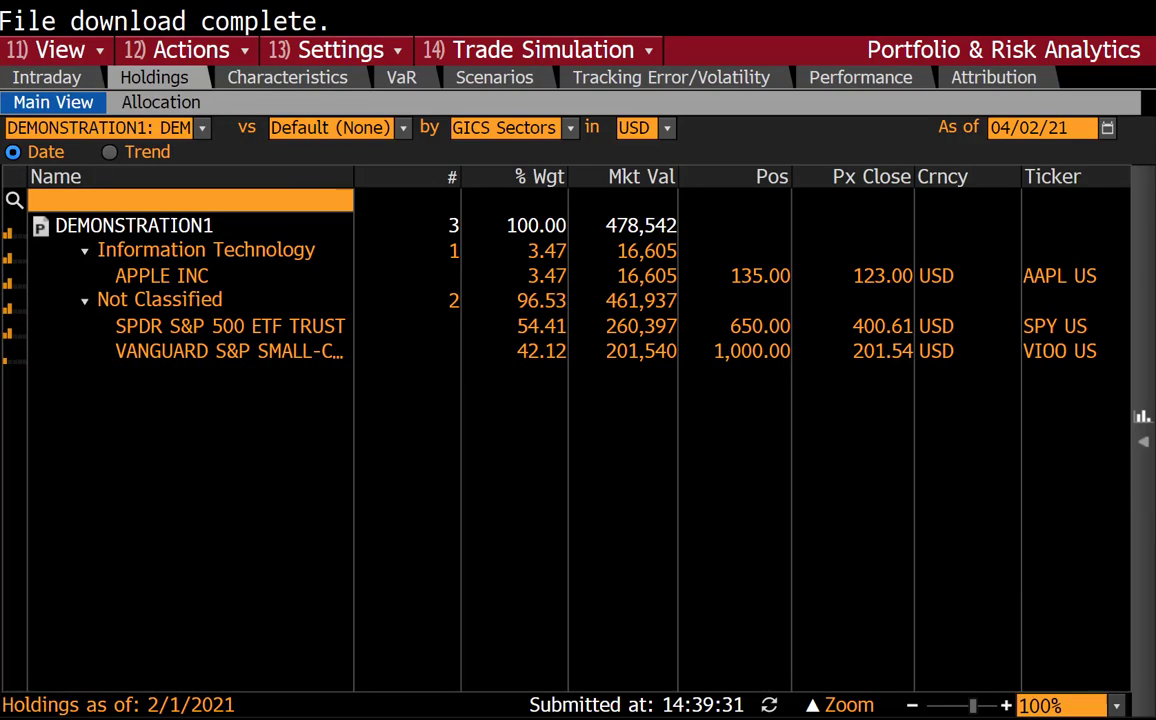
click(872, 80)
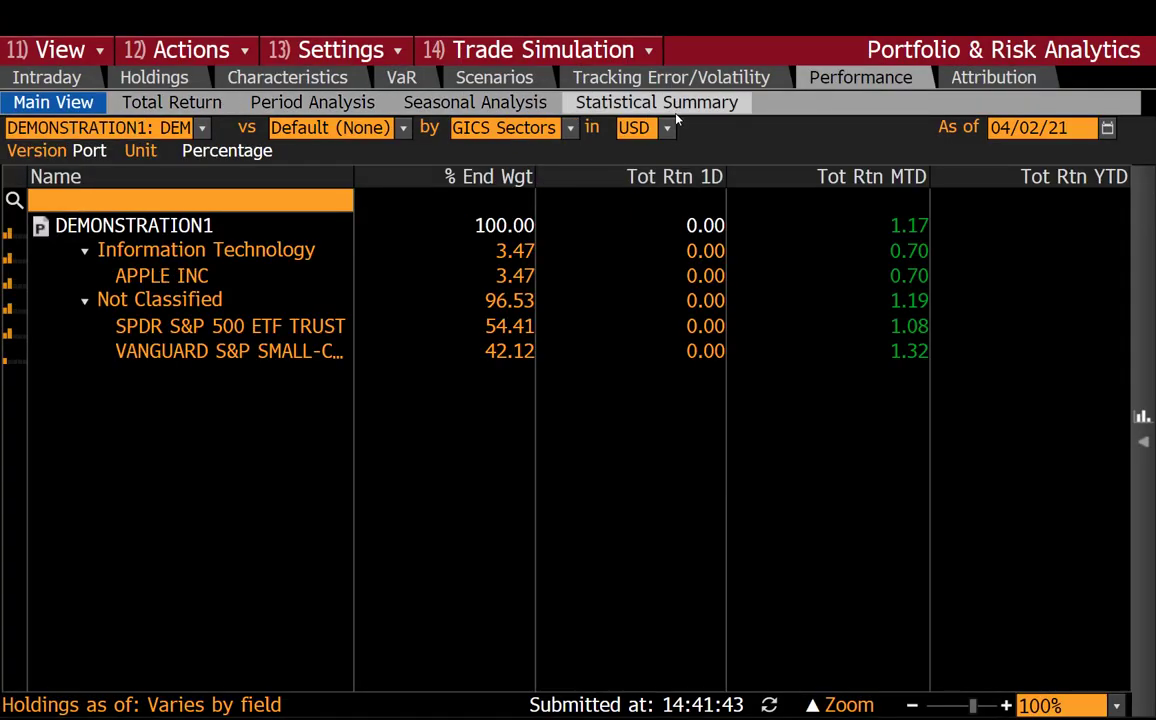
click(605, 103)
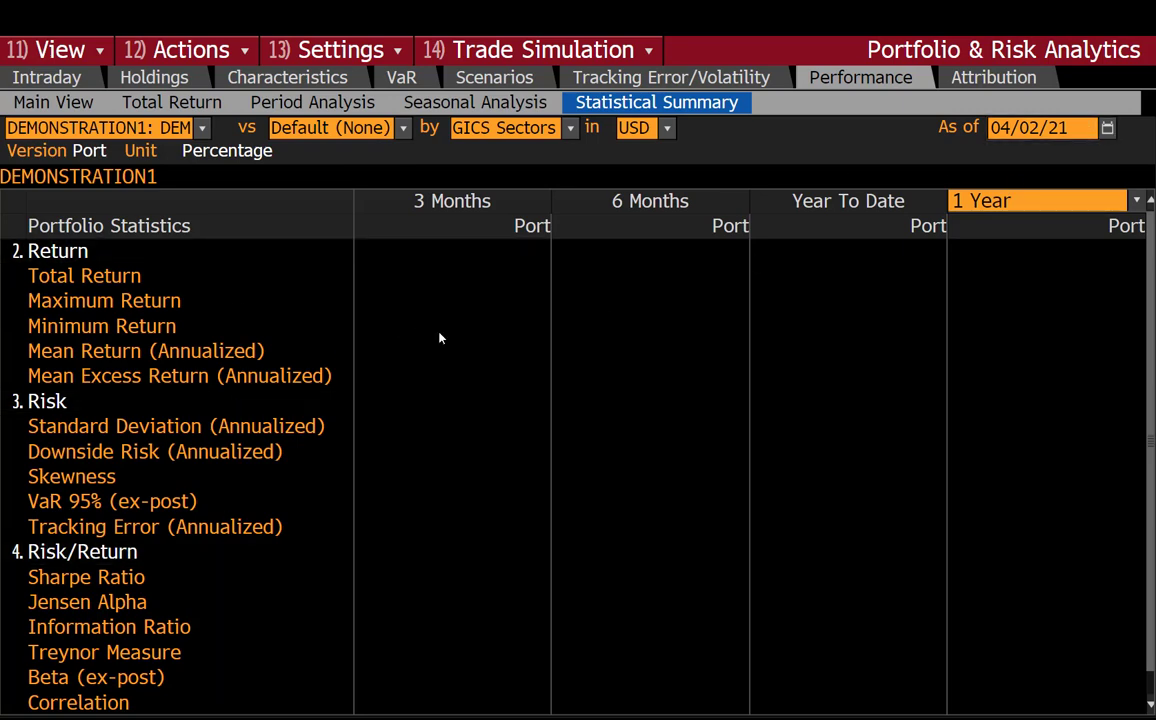
Step: Try 1 Week as the adjustable period of the statistical summary, and set it to 1 Month
click(630, 602)
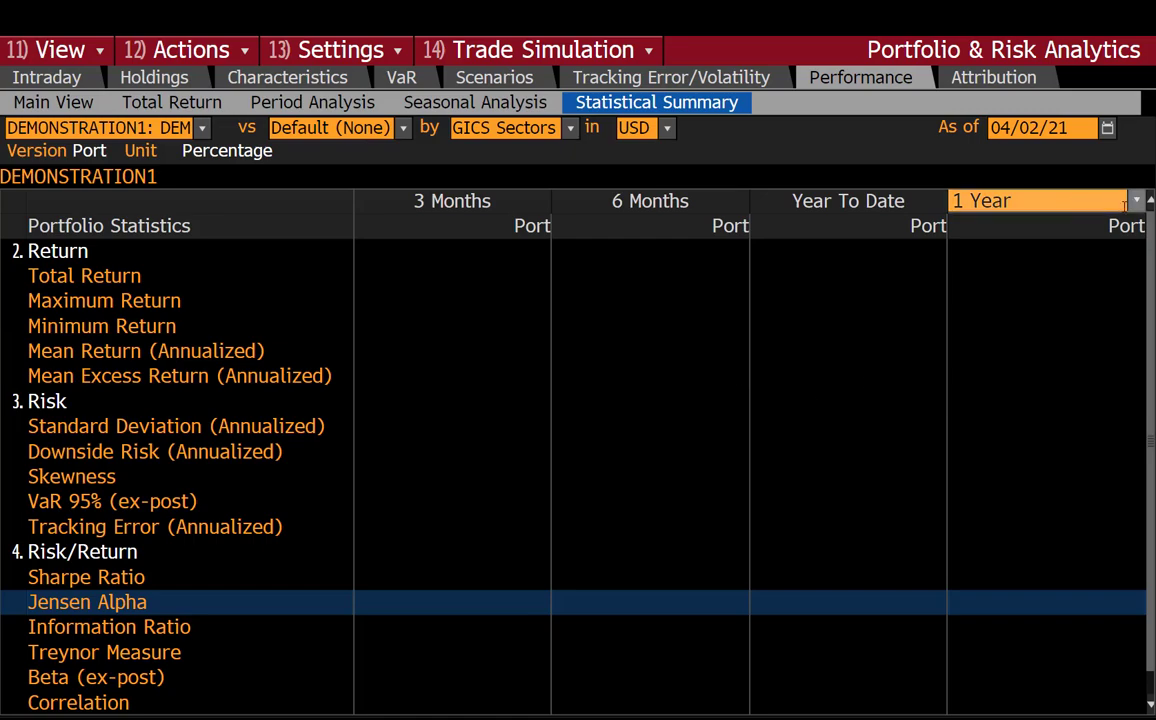
click(1124, 204)
click(995, 263)
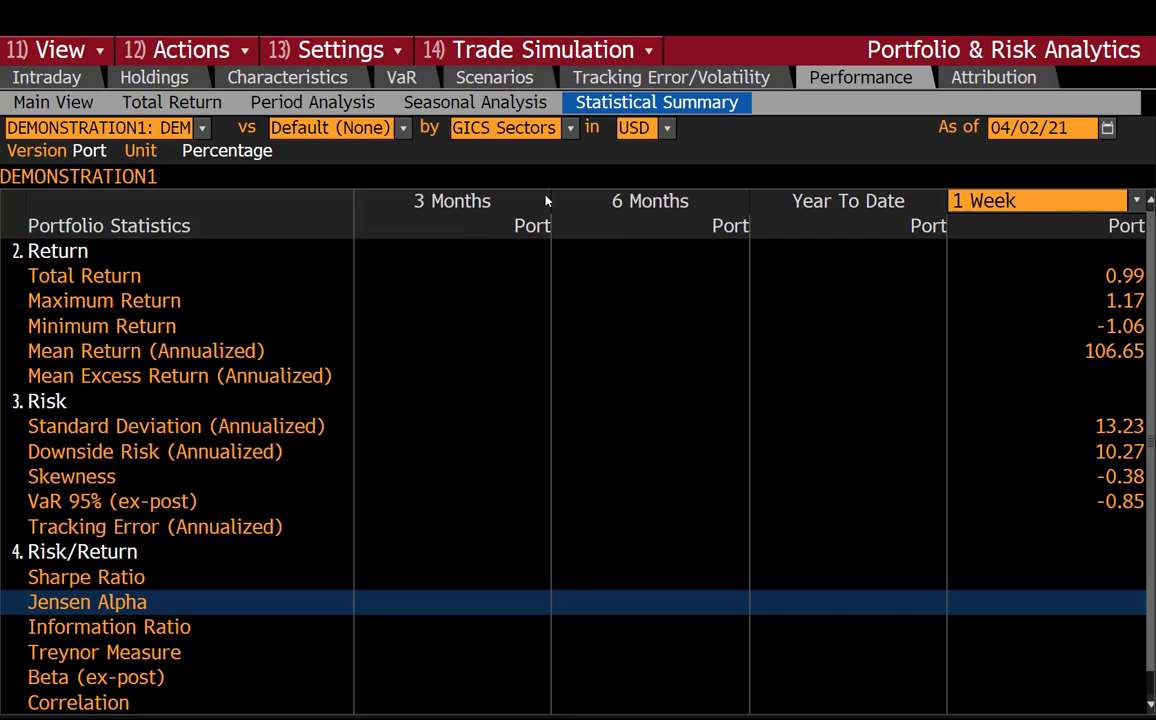
click(990, 201)
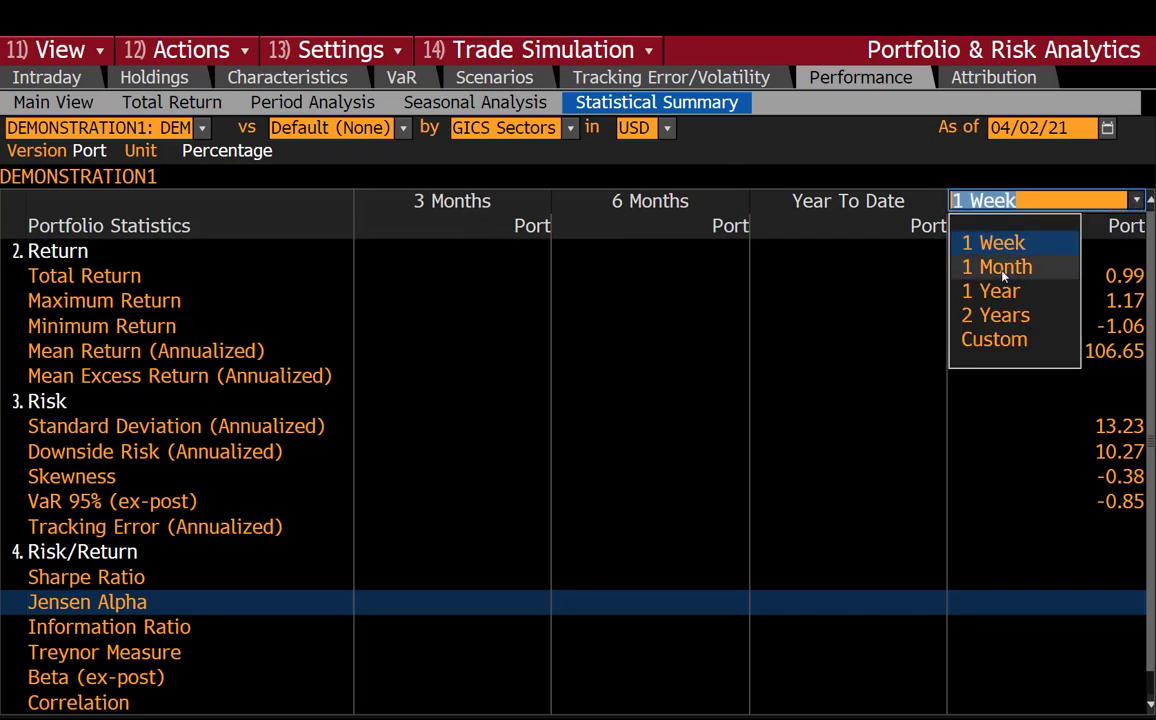
click(1002, 268)
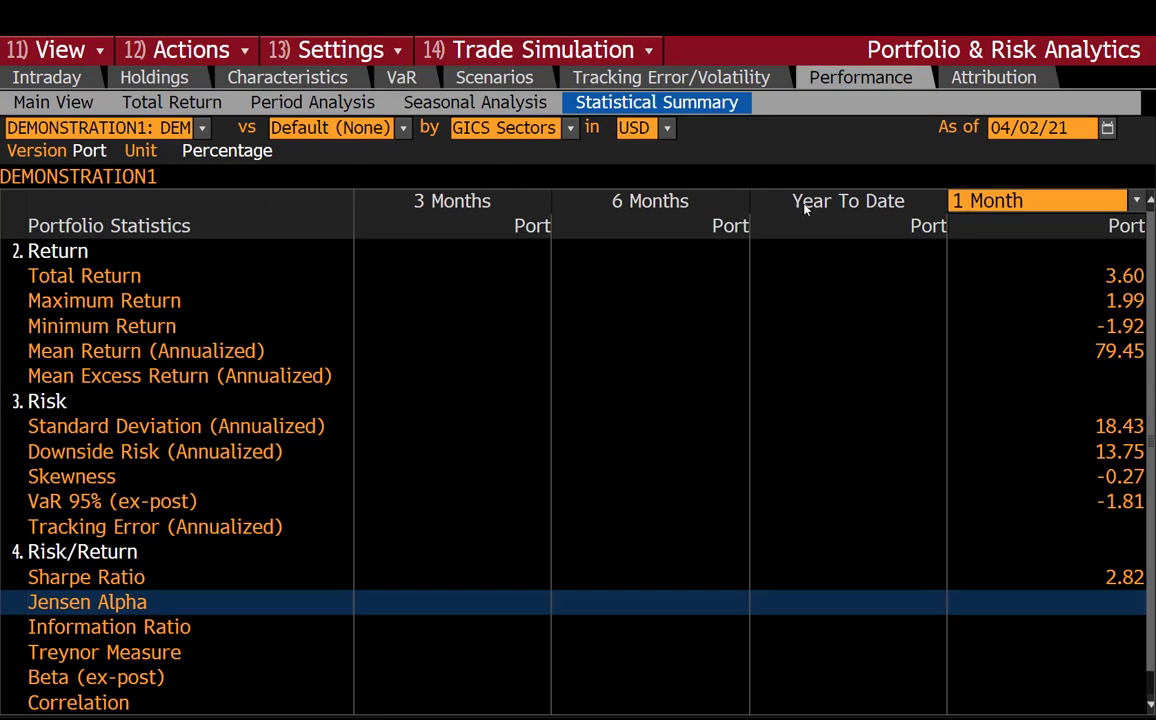
Step: View the detailed Return statistics of the portfolio and go back to the full Statistical Summary
click(77, 255)
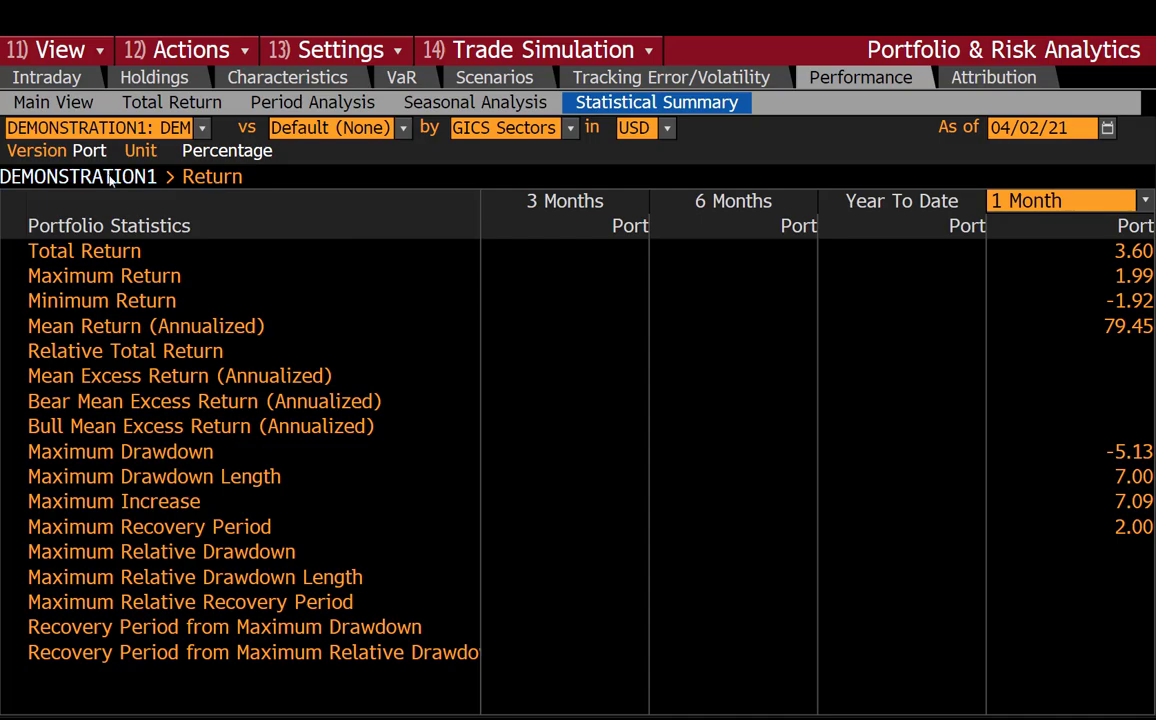
click(60, 102)
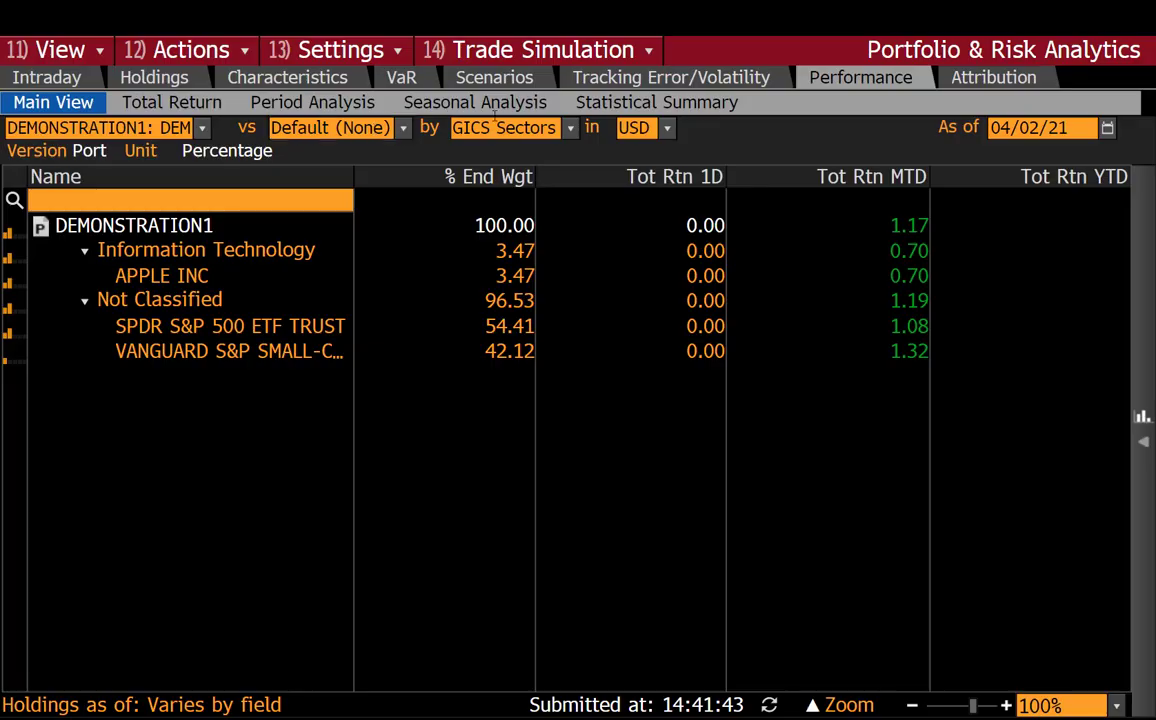
click(653, 101)
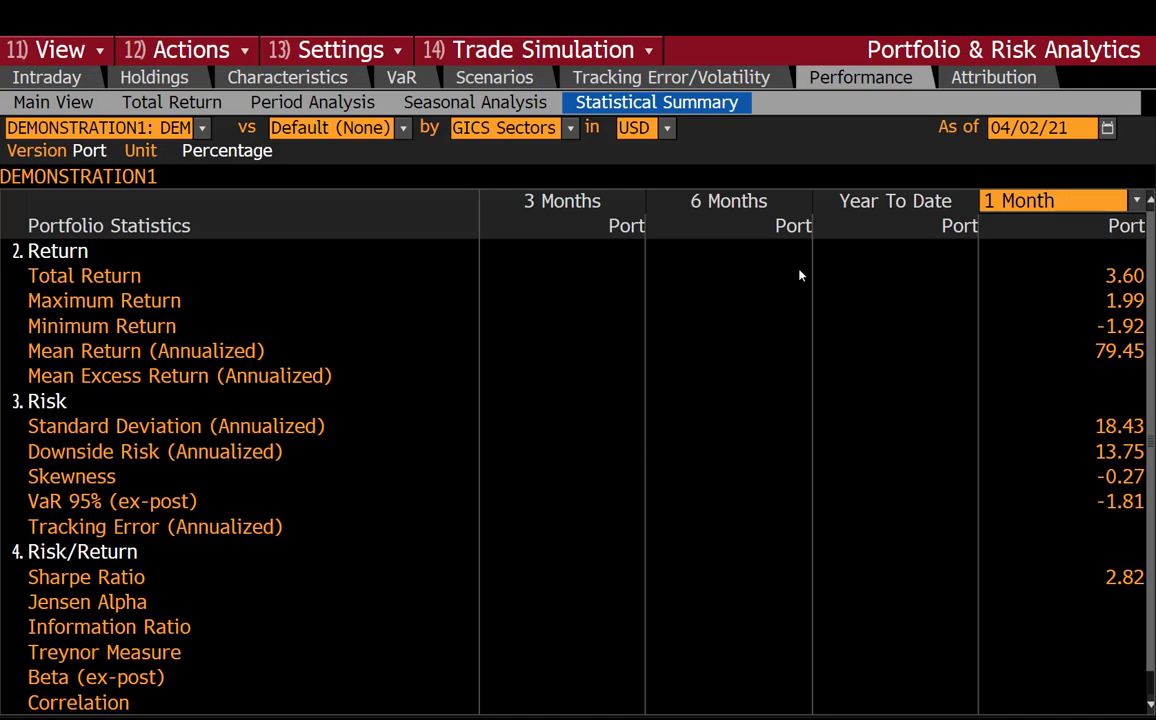
Step: Reselect 1 Month as the adjustable period of the statistical summary
click(1136, 200)
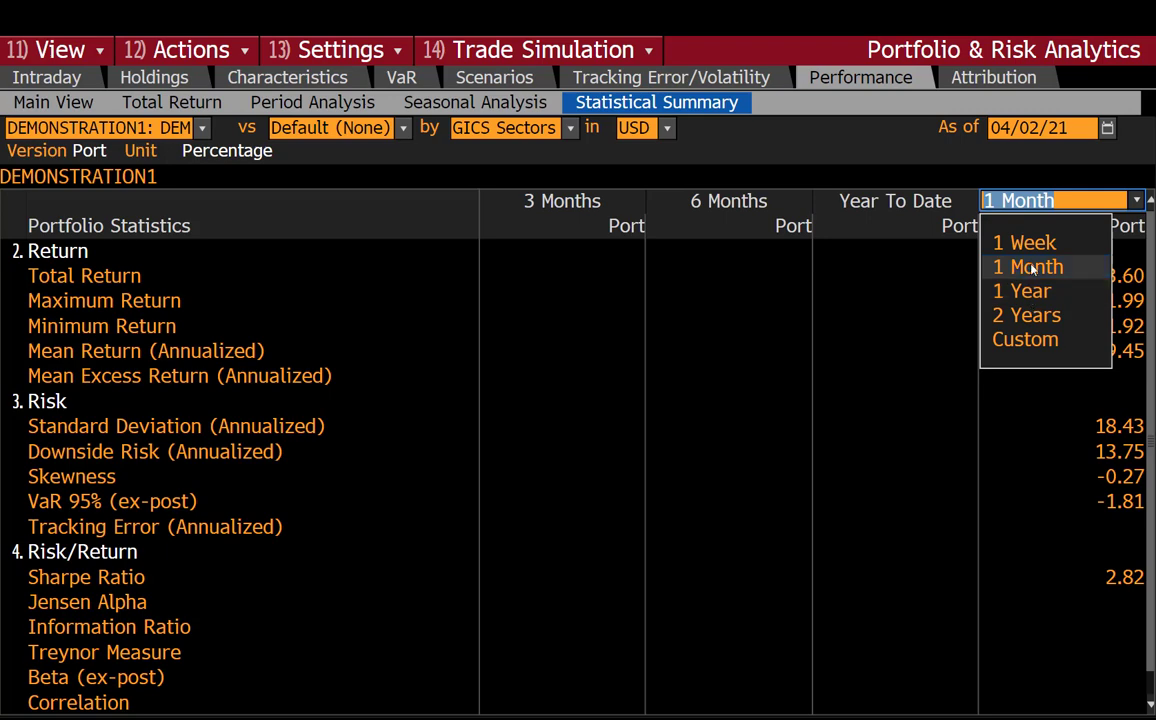
click(928, 188)
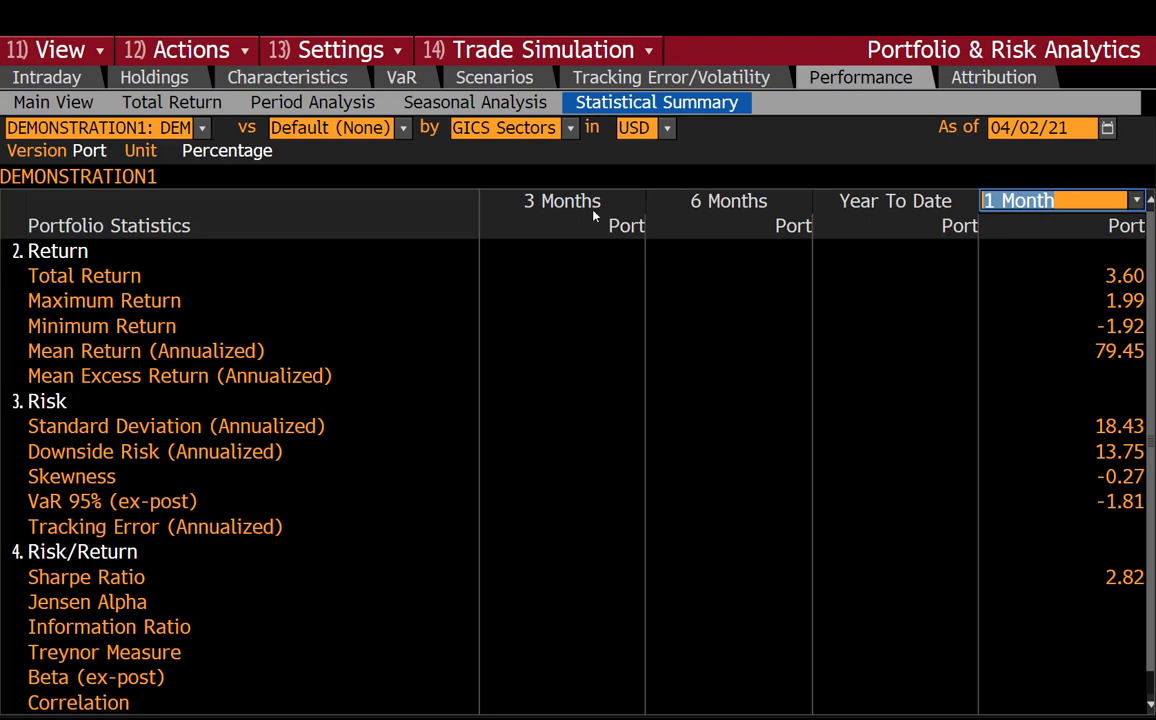
click(1138, 202)
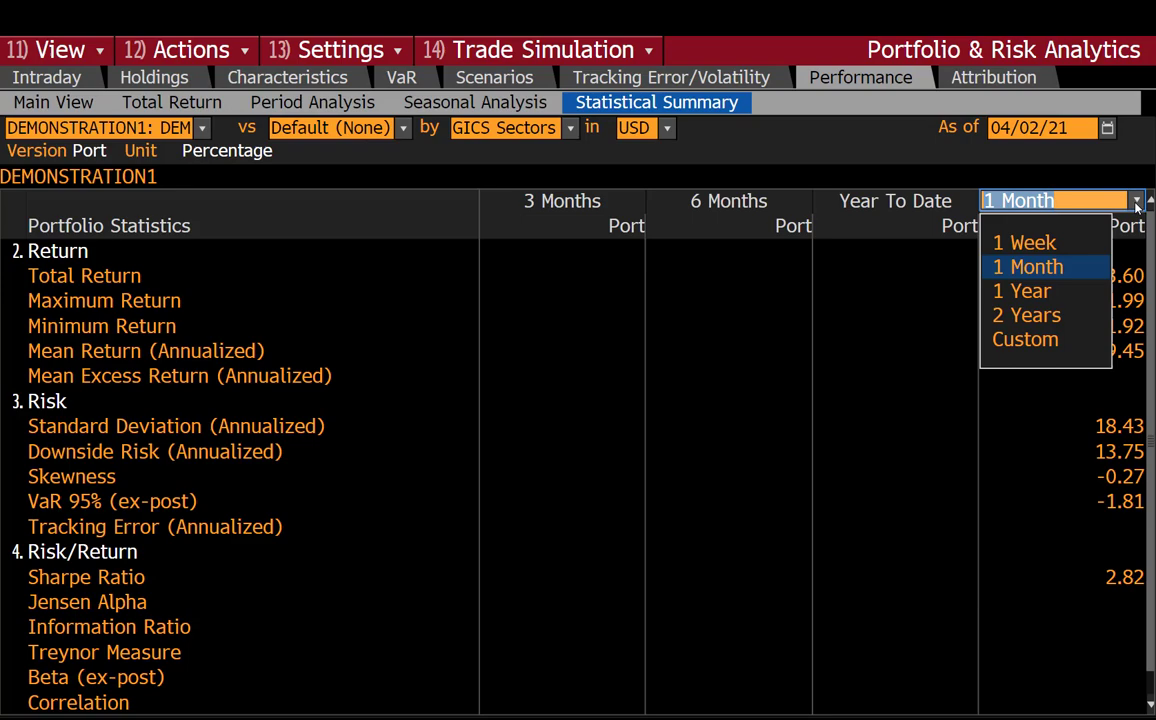
click(1025, 270)
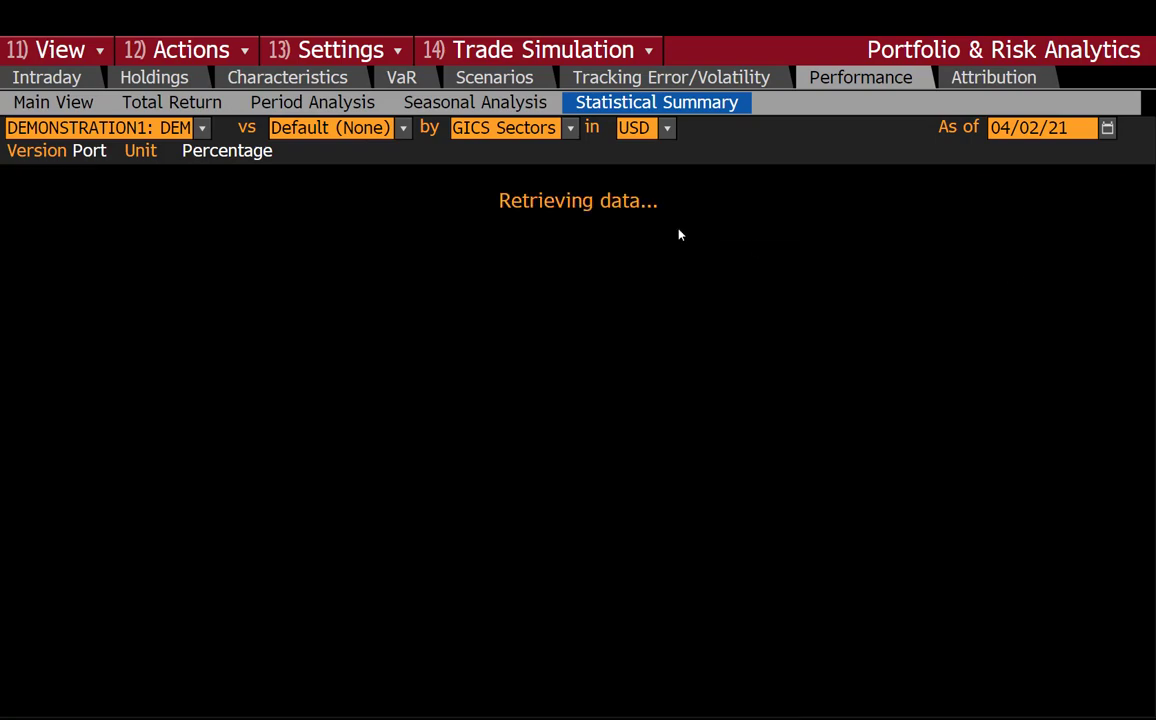
Step: Try Custom as the adjustable period of the statistical summary, and return it to 1 Month
click(1025, 201)
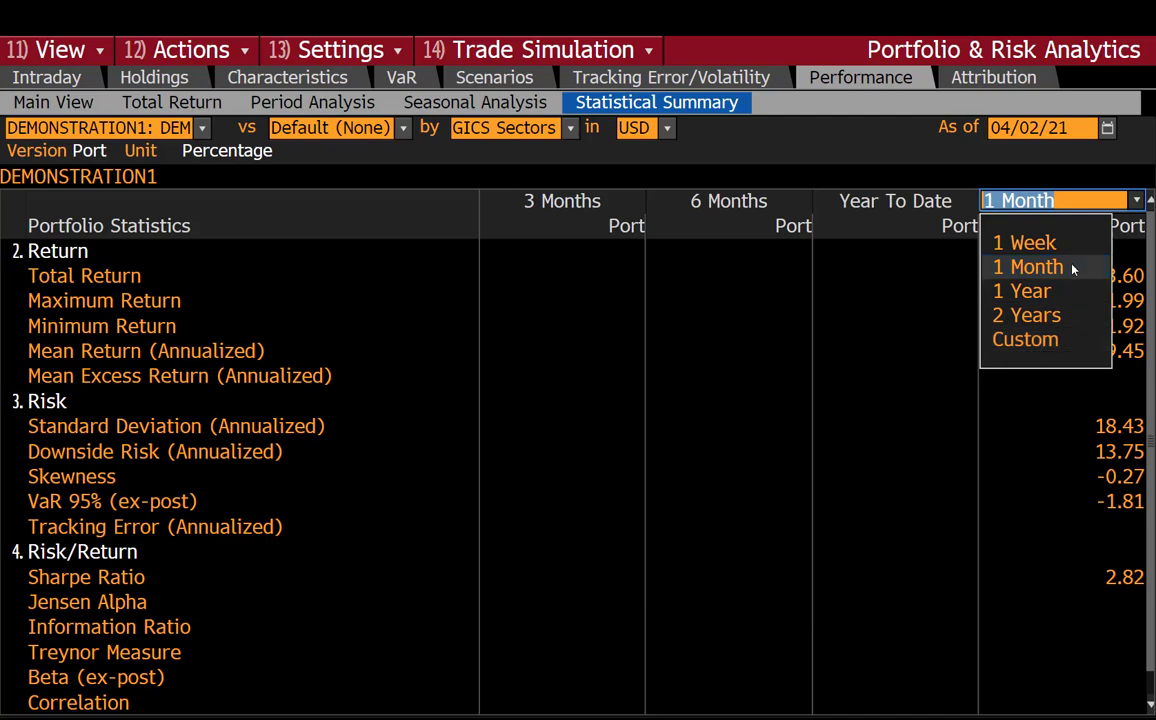
click(1028, 338)
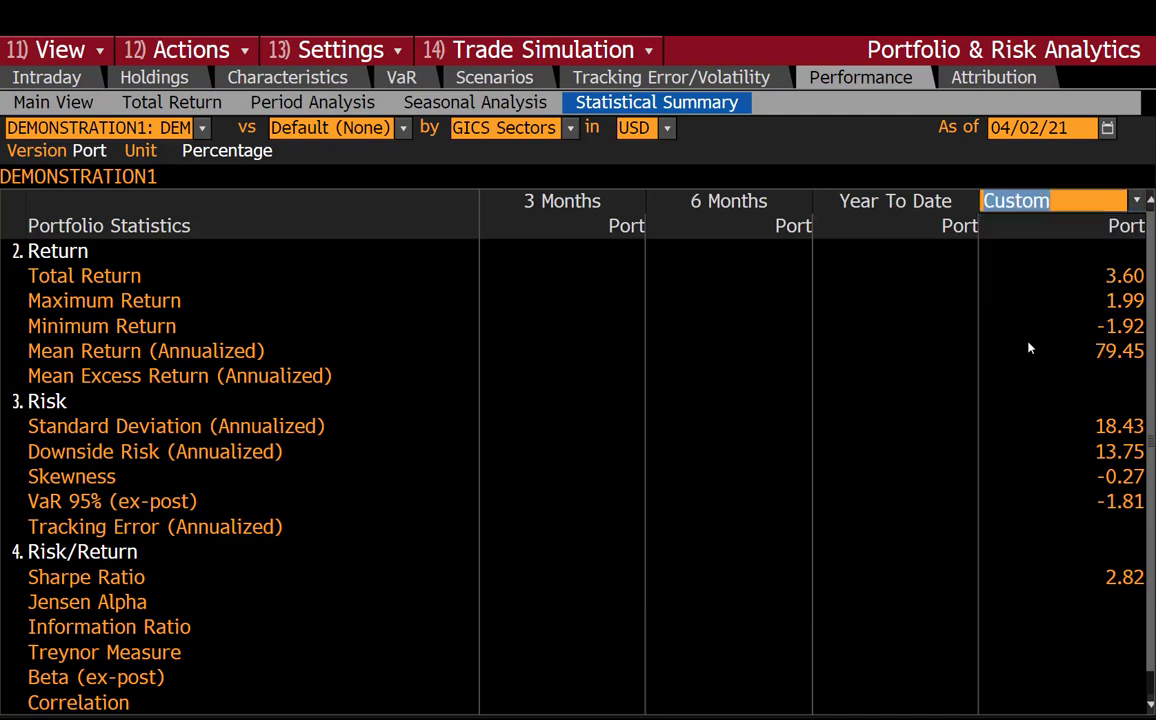
click(702, 408)
click(1050, 201)
click(1046, 267)
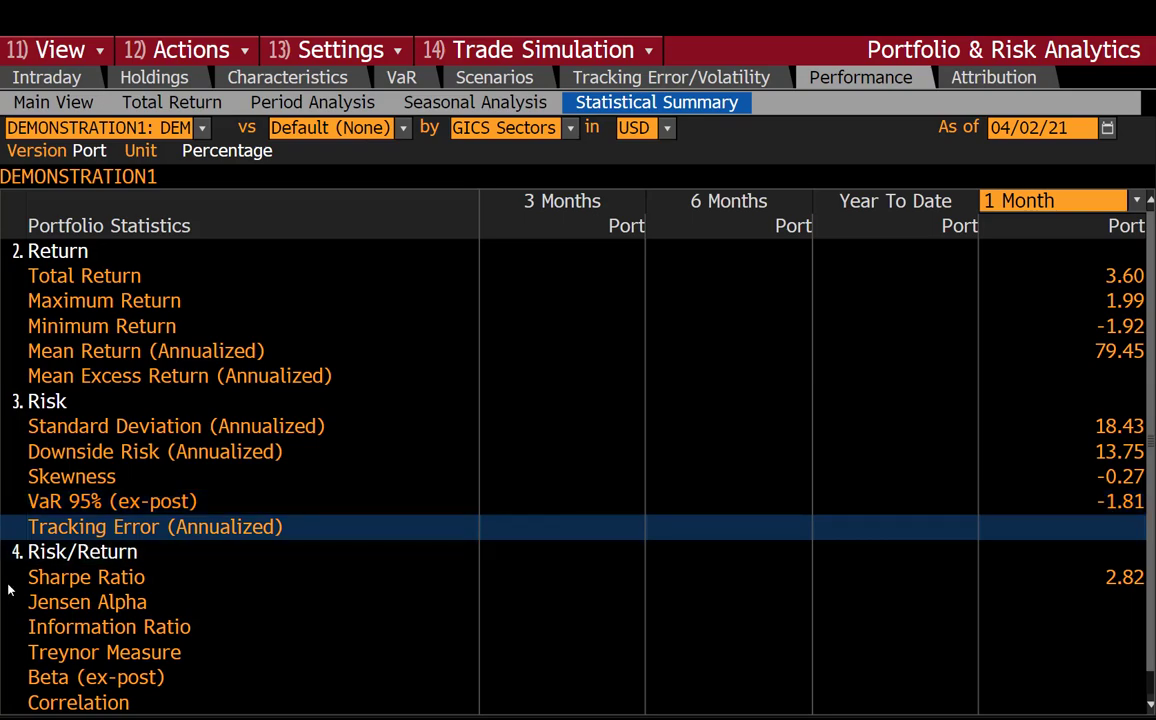
Step: Compare the portfolio statistics against the FIRST TRUST LARGE CAP GROWTH ALPHADEX FUND (FTC US) benchmark
click(406, 130)
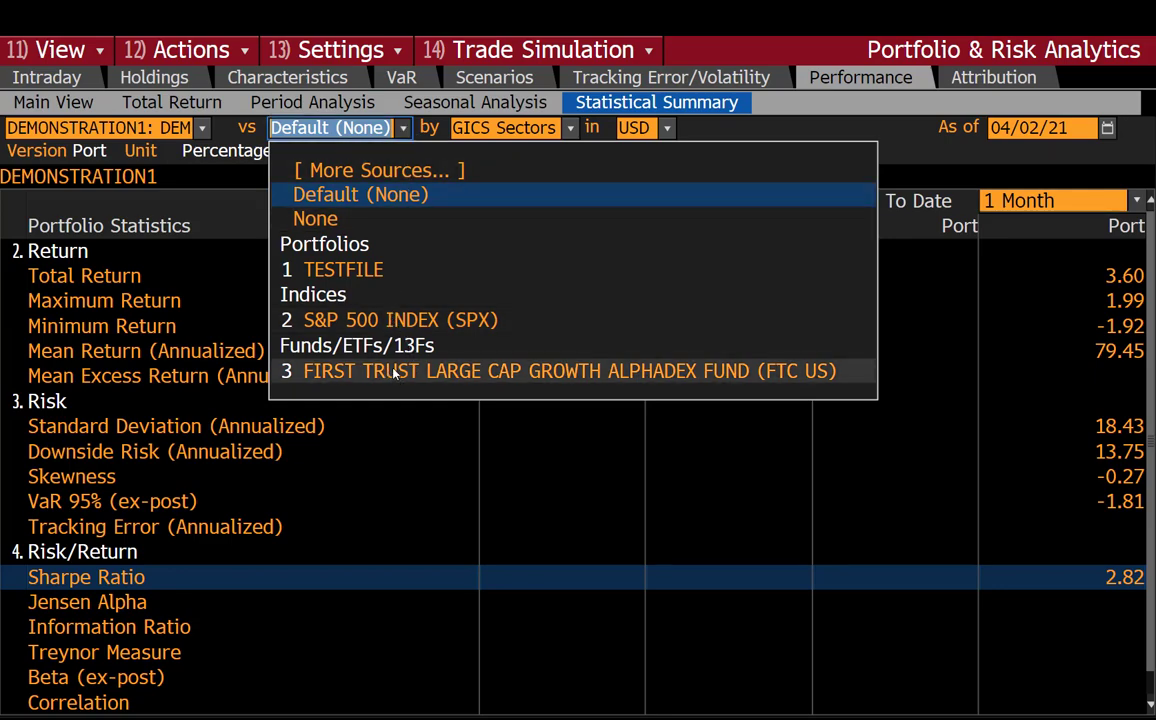
click(535, 371)
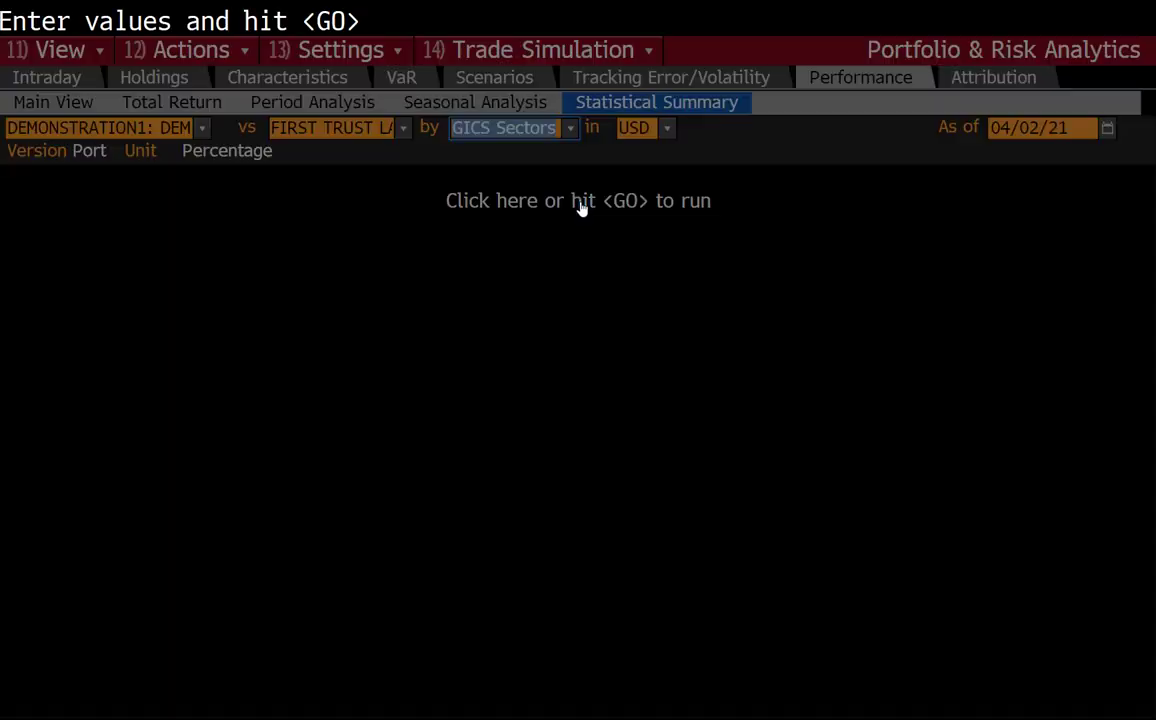
click(583, 204)
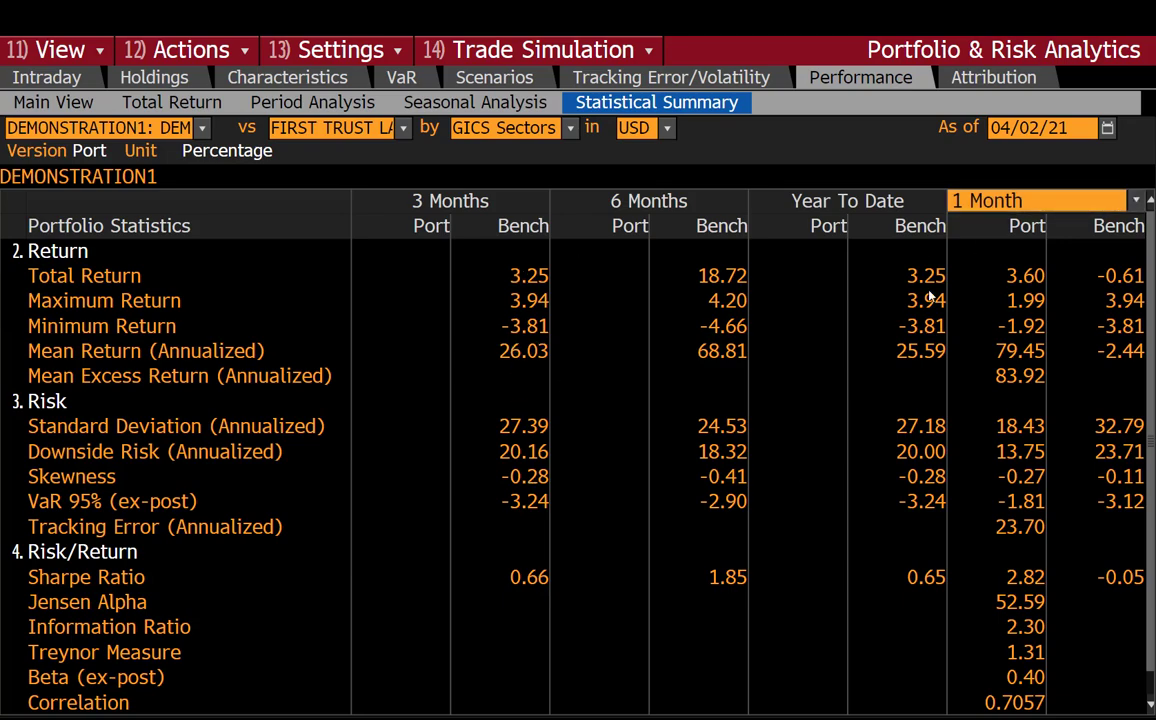
Step: Set the benchmark of the statistical summary to None and rerun the analysis
click(340, 128)
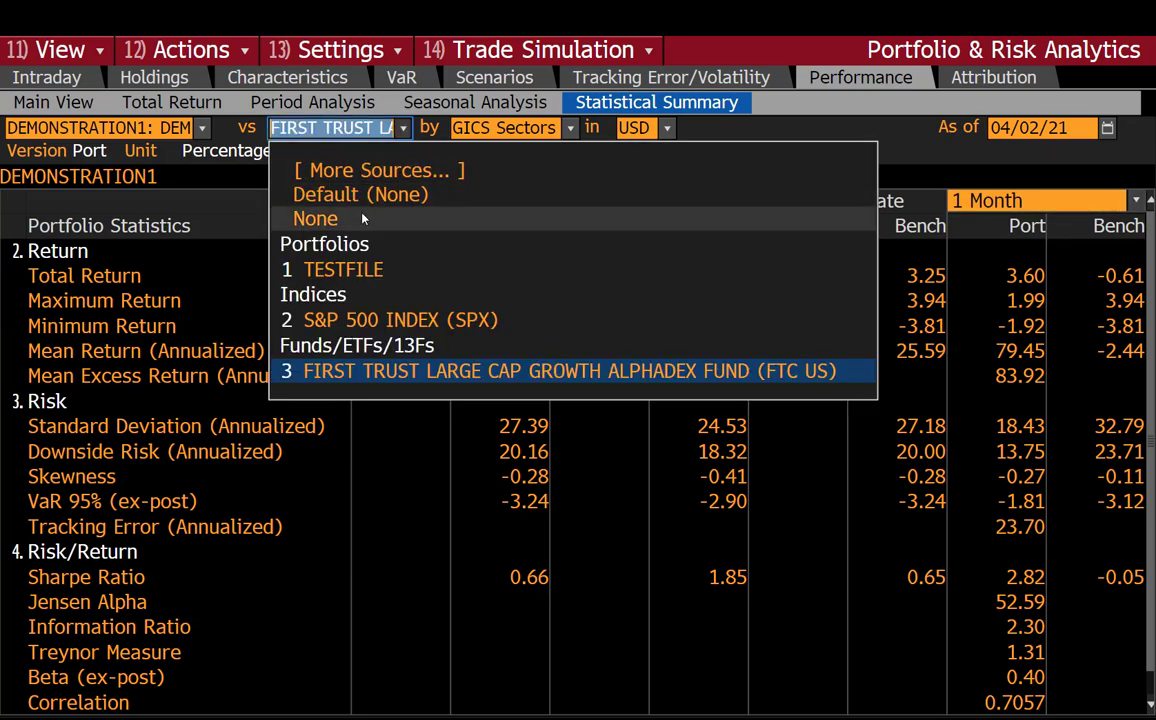
click(326, 192)
click(546, 210)
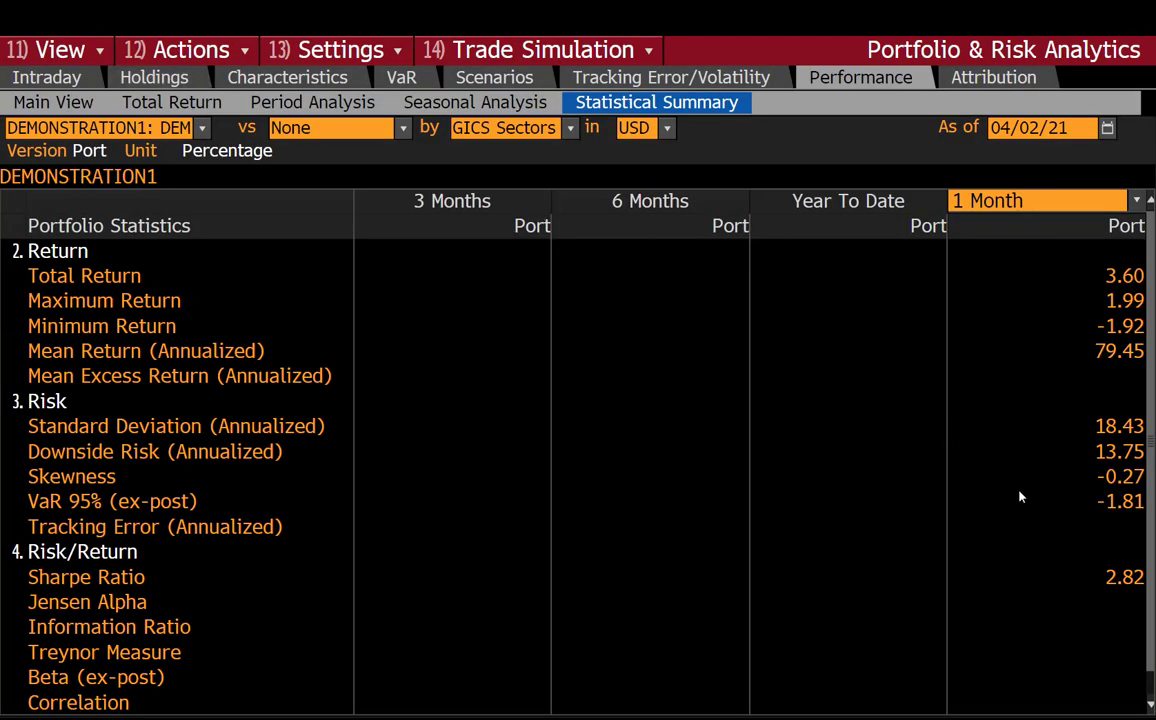
Step: Generate an unformatted xls report of the current Statistical Summary
click(218, 52)
mouse_move(240, 270)
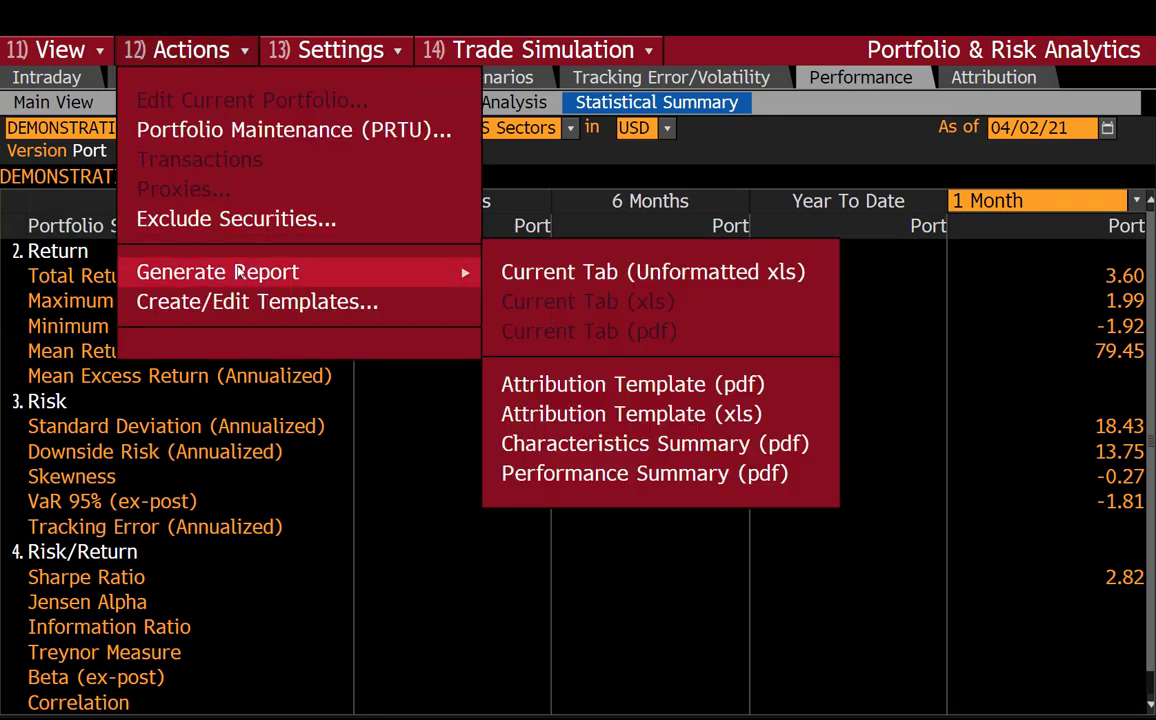
click(628, 278)
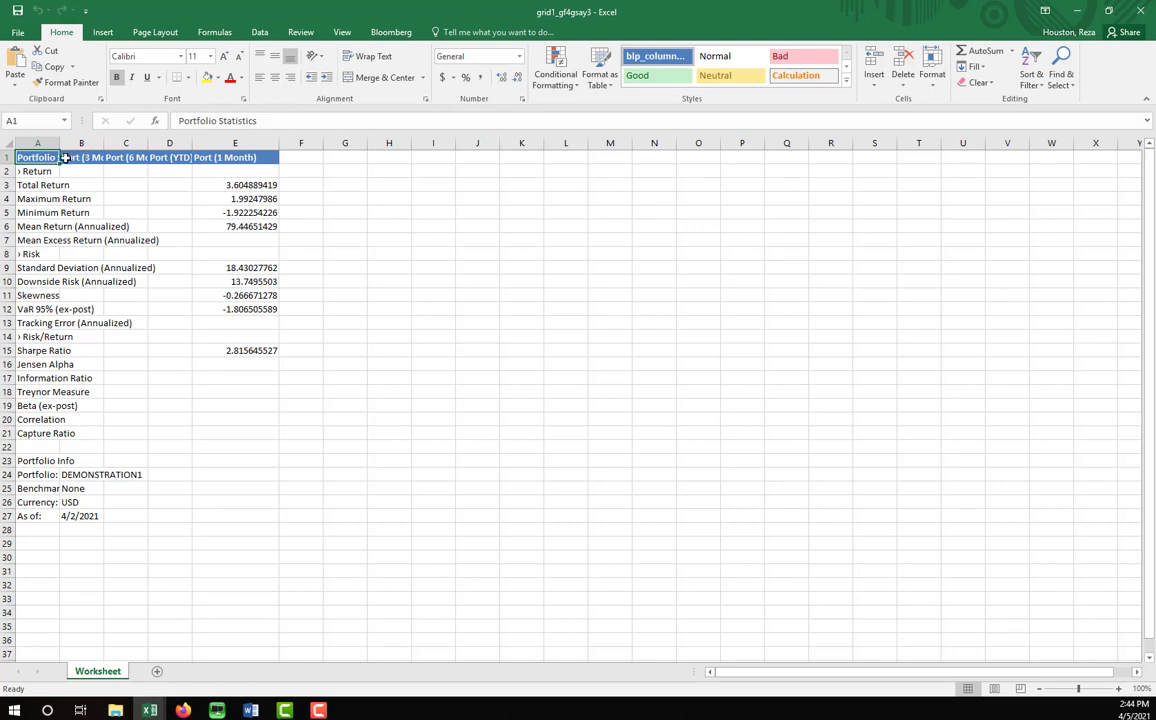
Step: Autofit all columns of the exported statistics worksheet to their contents
click(10, 142)
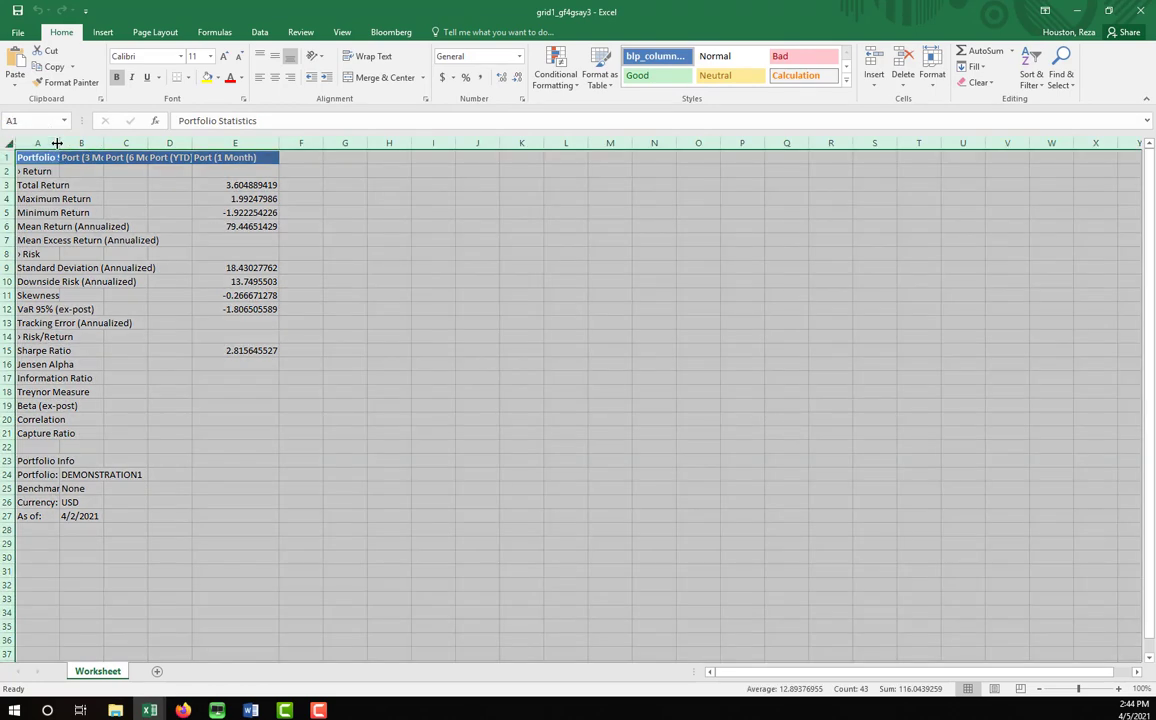
double_click(58, 143)
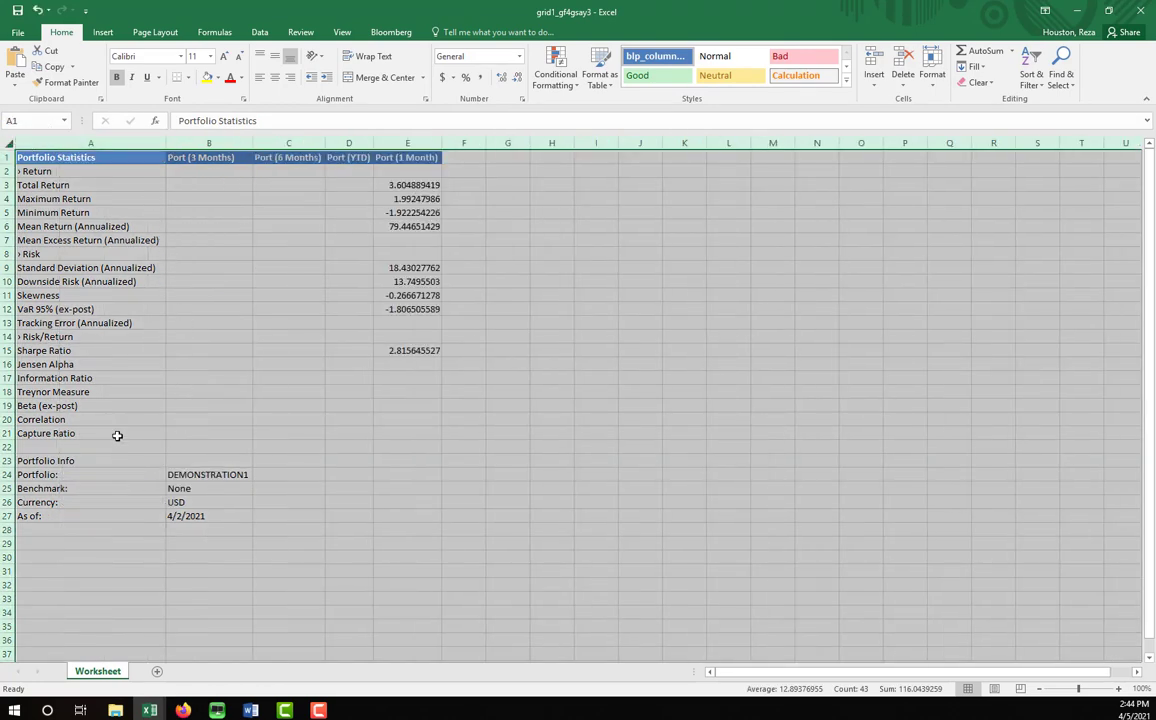
click(116, 372)
drag(116, 372, 345, 415)
click(190, 305)
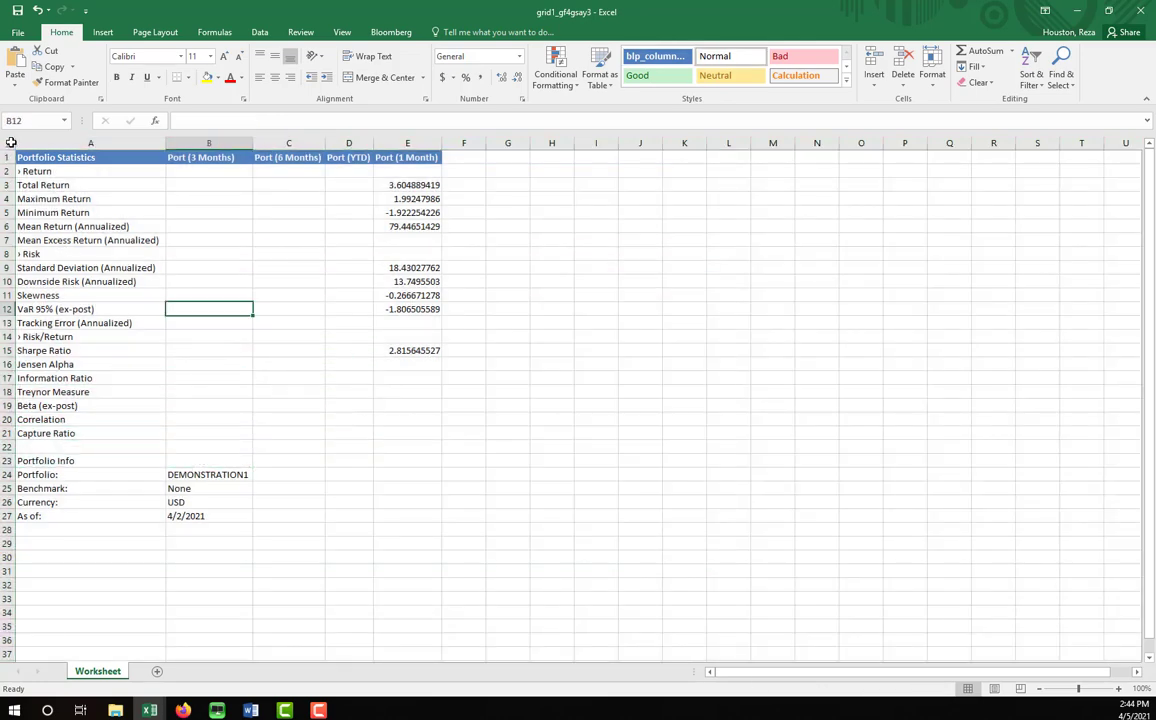
Step: Try to copy the exported statistics worksheet to the end of the Bonus project .xlsx workbook
right_click(91, 671)
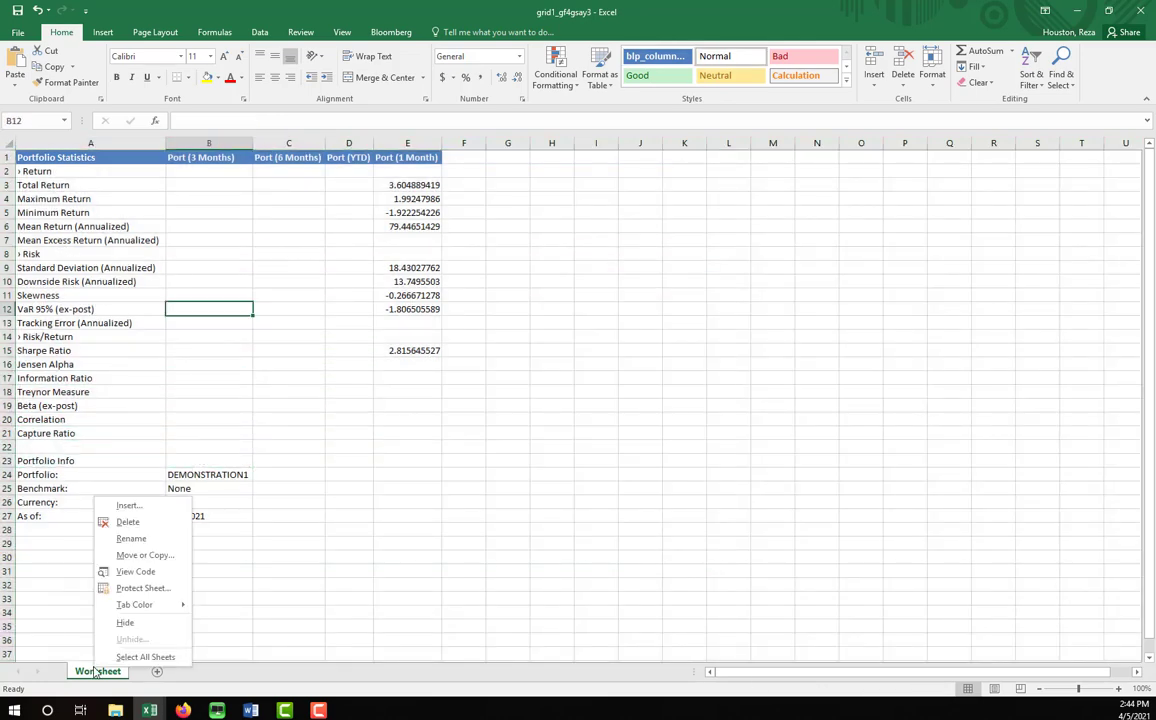
click(151, 560)
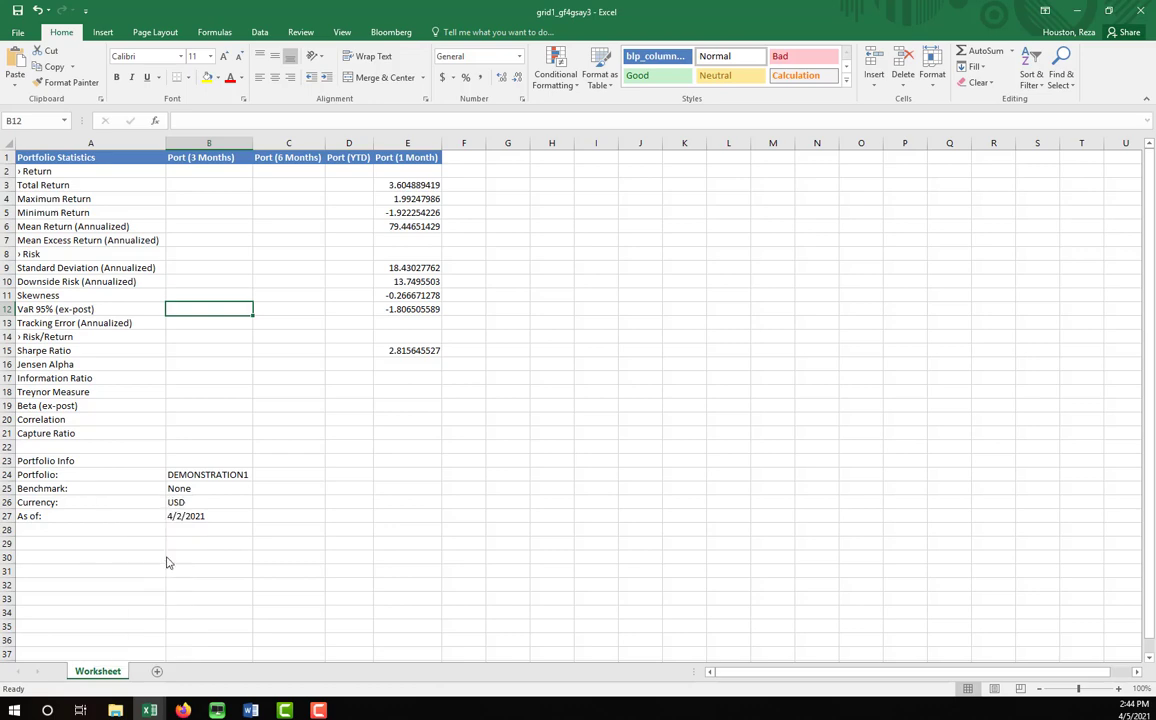
click(195, 508)
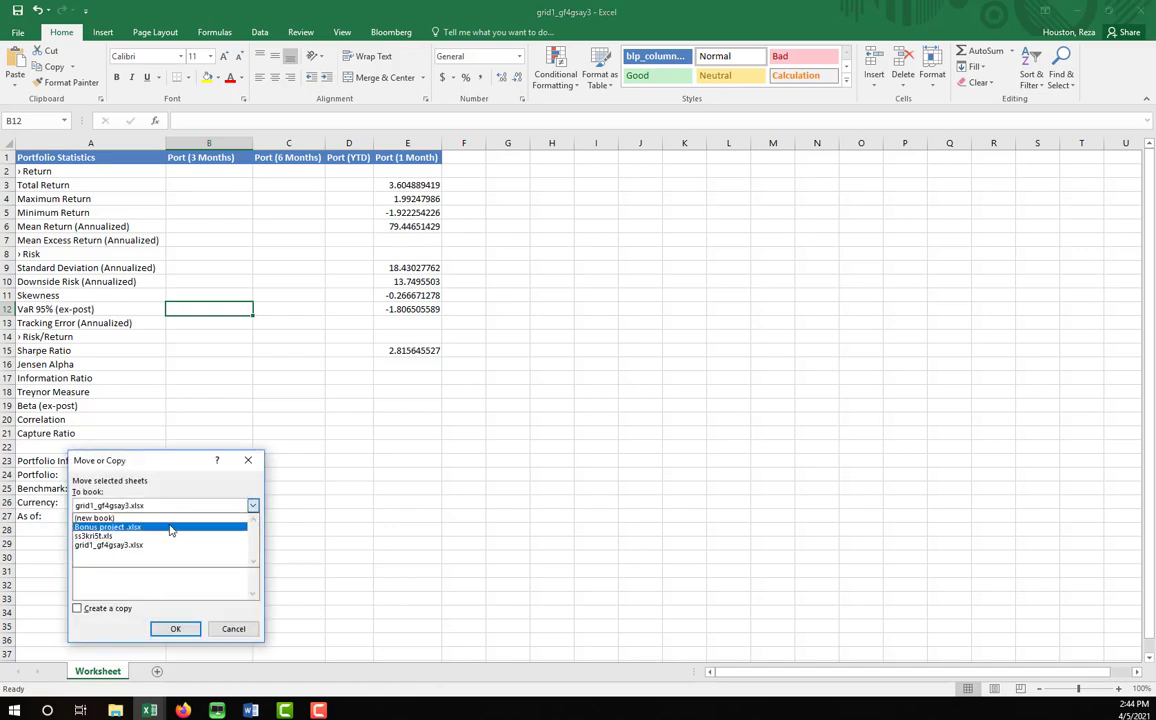
click(170, 530)
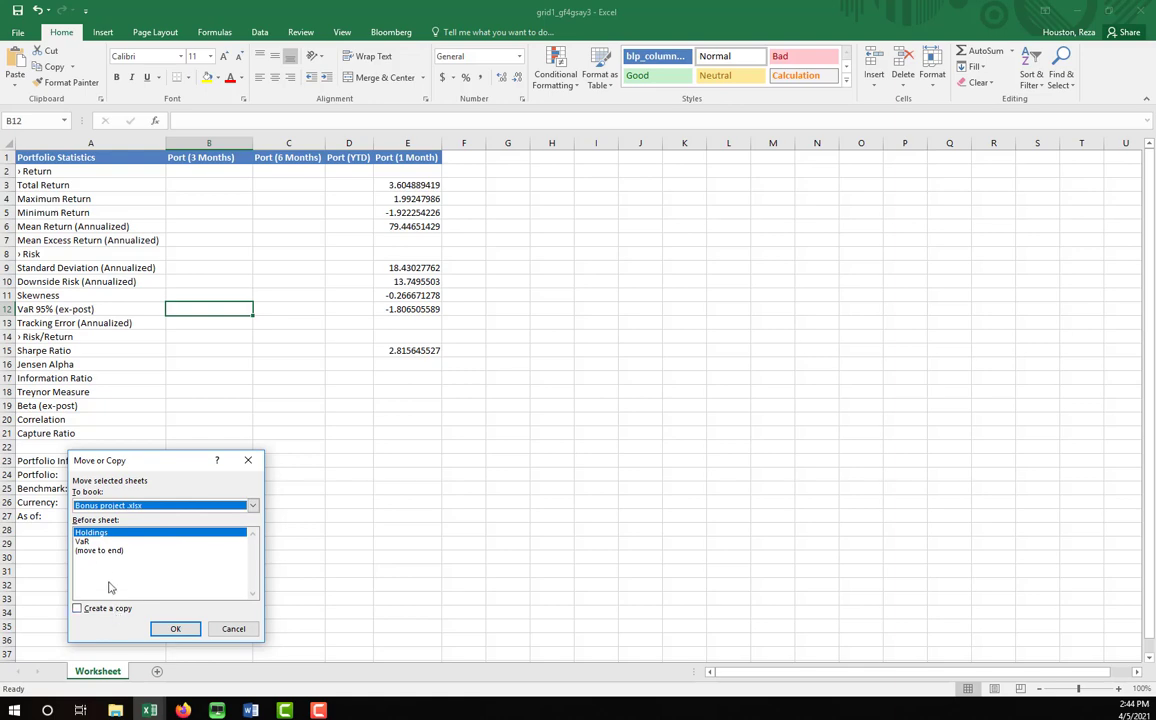
click(106, 552)
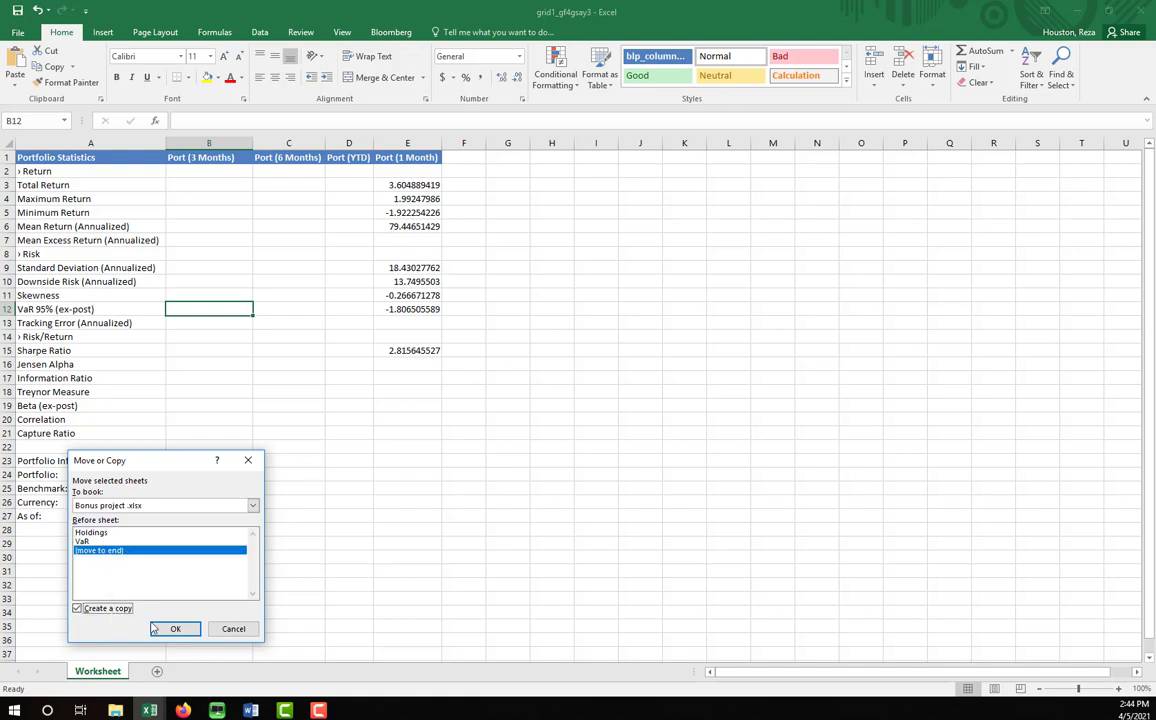
key(Return)
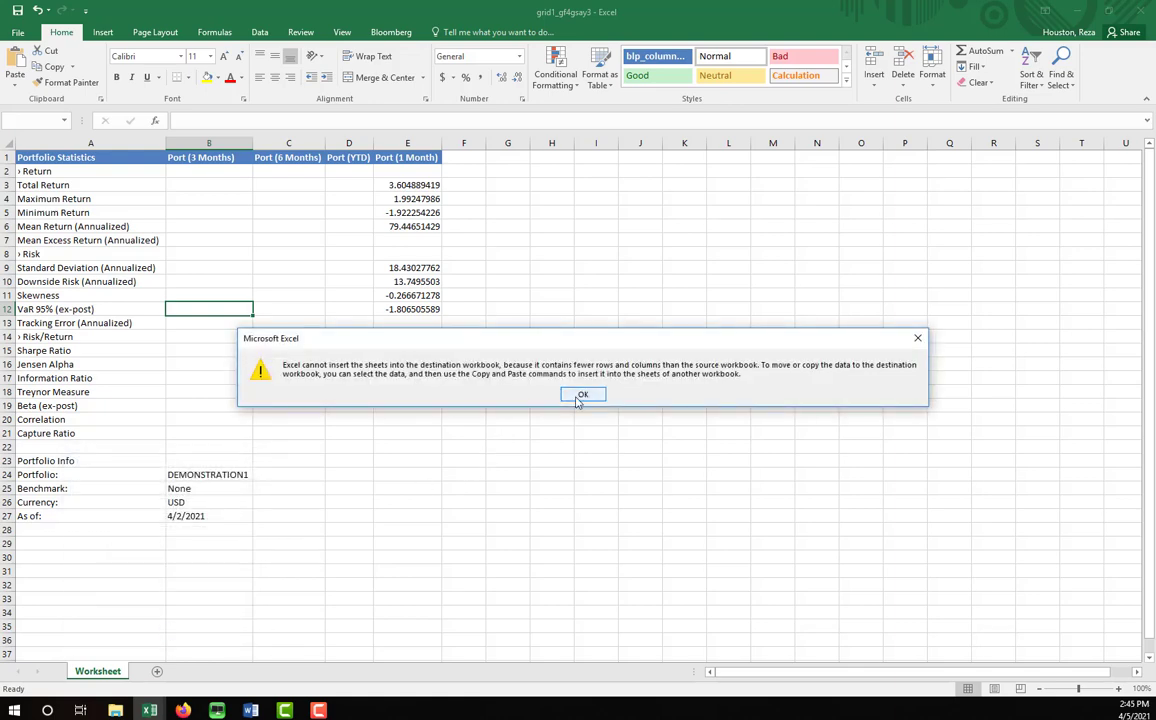
click(577, 400)
Step: Copy the entire statistics worksheet and paste it into a new sheet of the Bonus project workbook
click(369, 333)
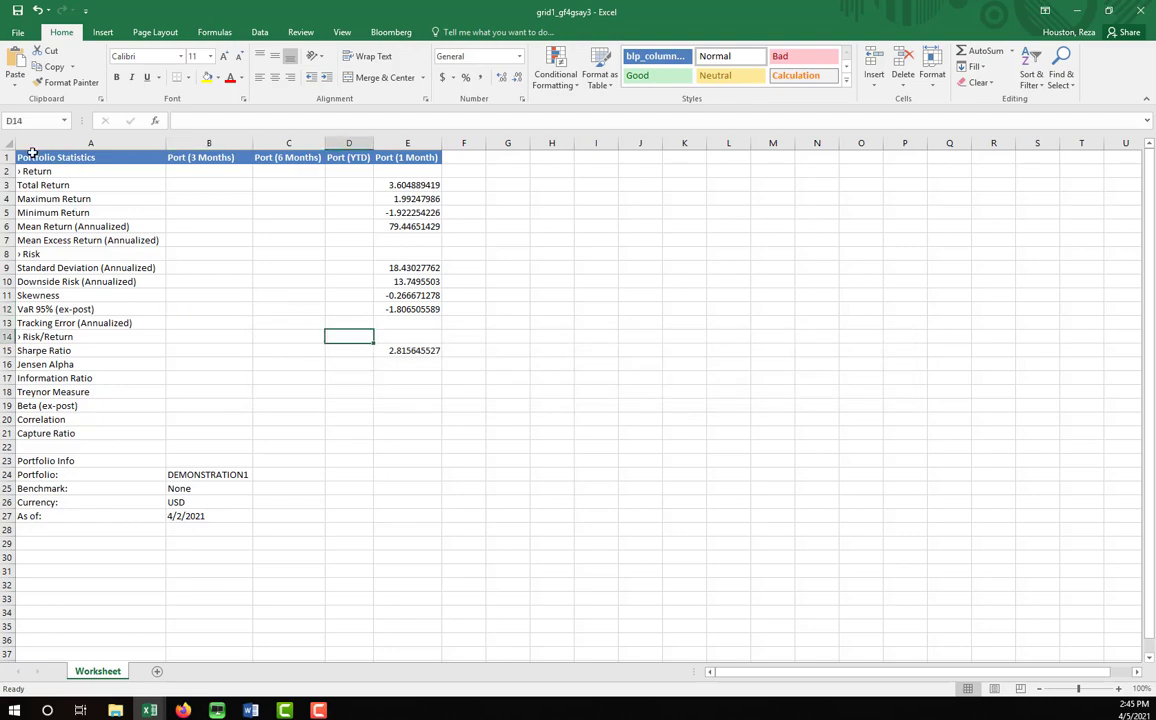
click(7, 148)
key(ctrl+c)
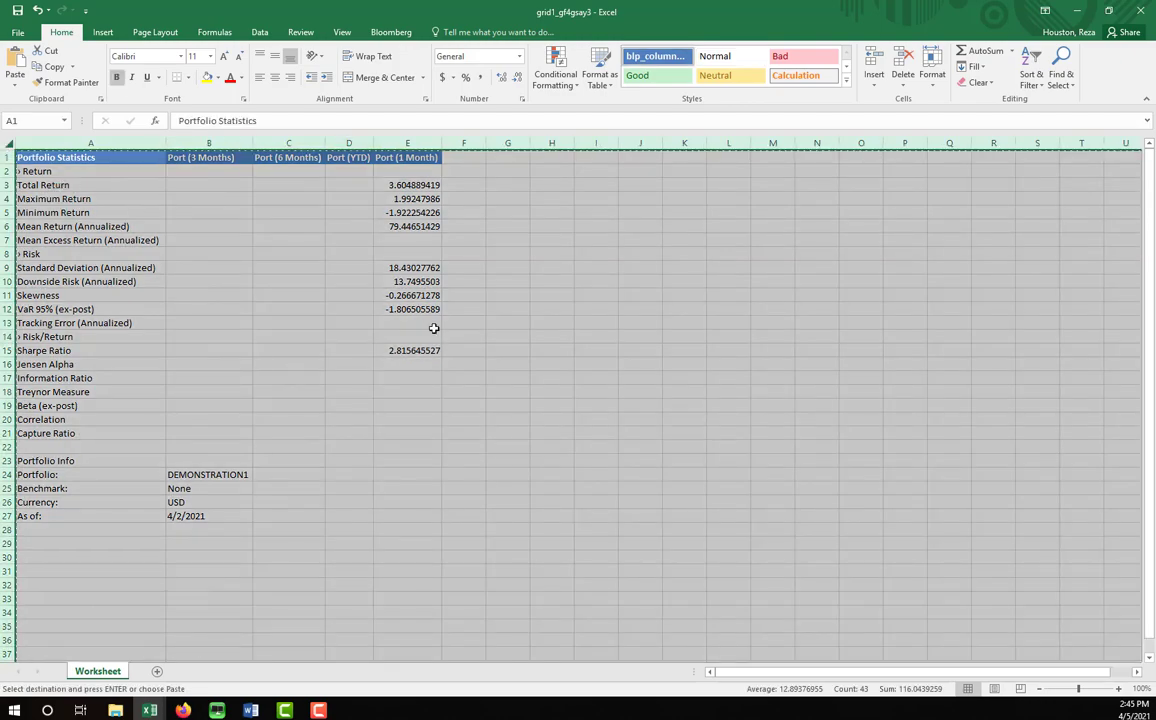
click(90, 157)
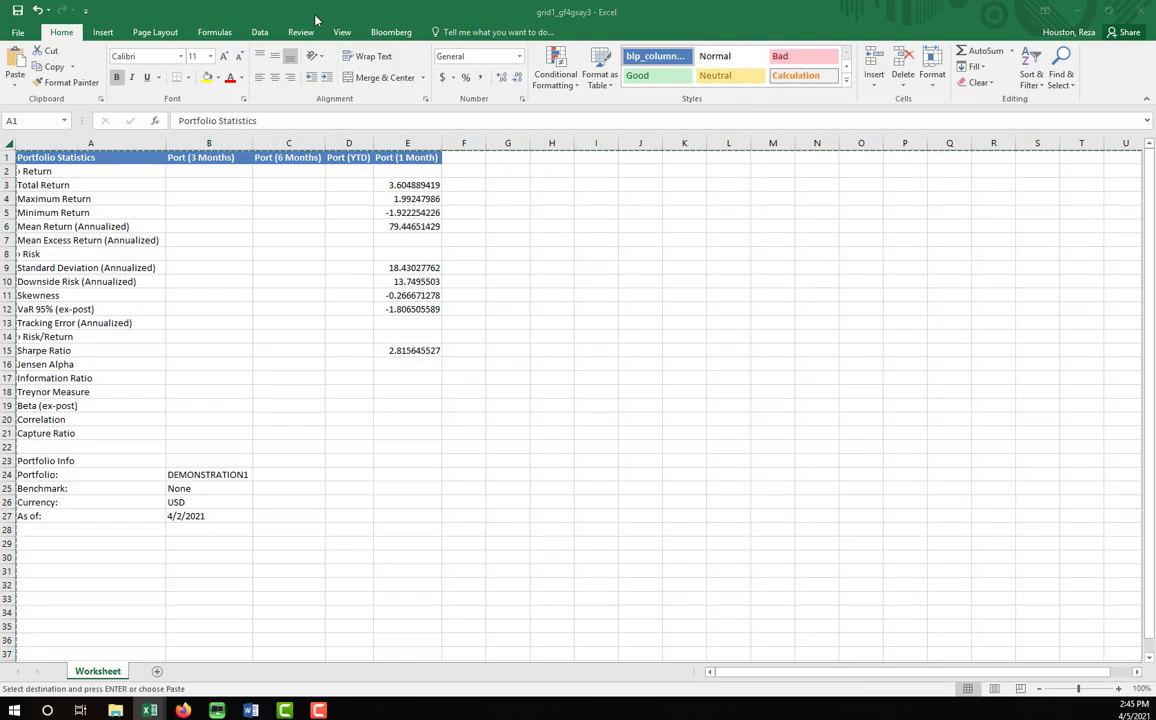
key(alt+Tab)
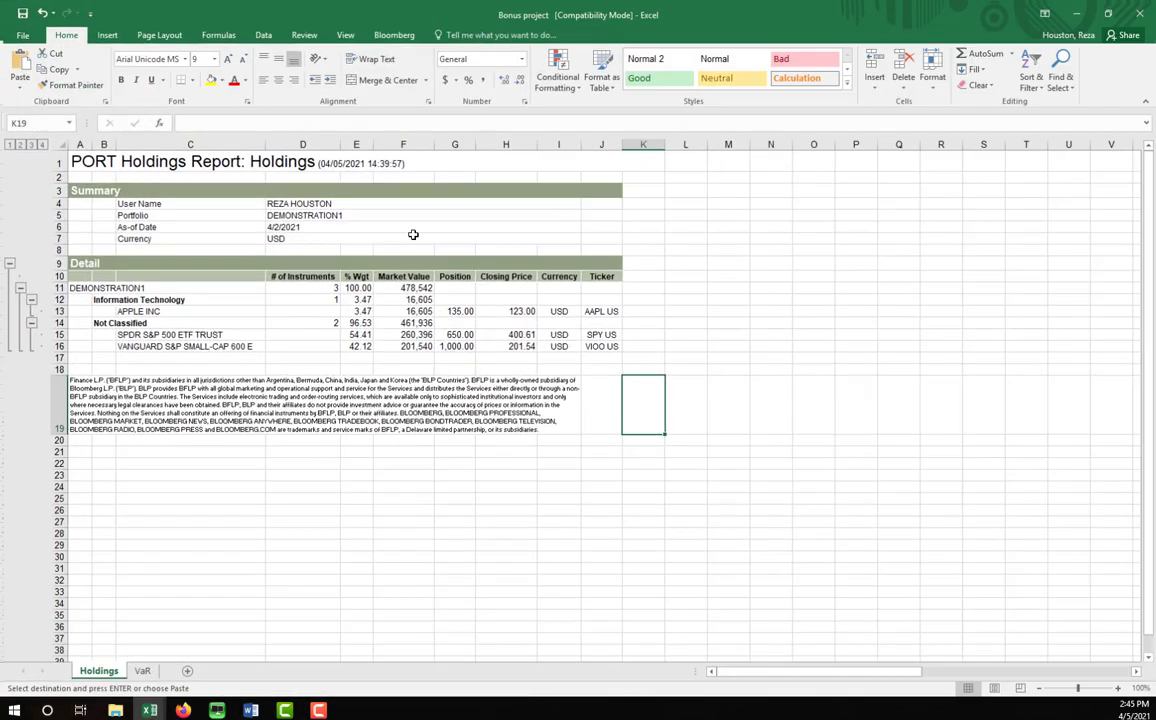
click(183, 671)
key(Return)
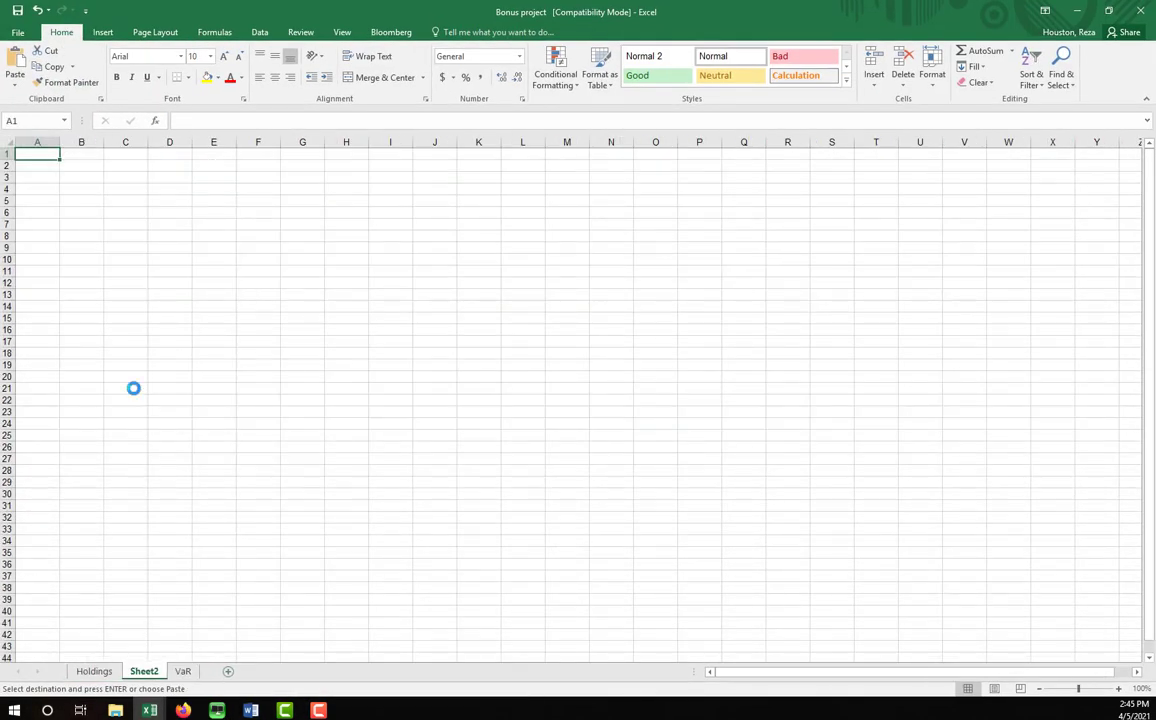
click(289, 320)
Step: Rename the new sheet Performance and place it after the VaR sheet
double_click(145, 671)
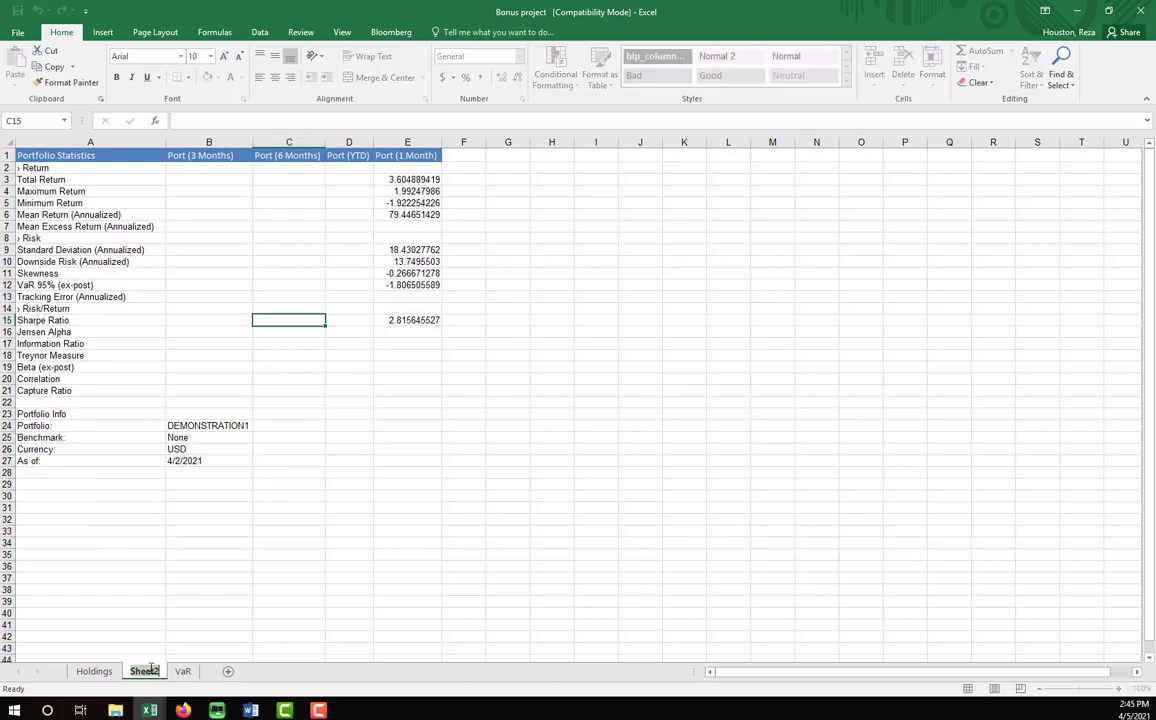
text(Performance)
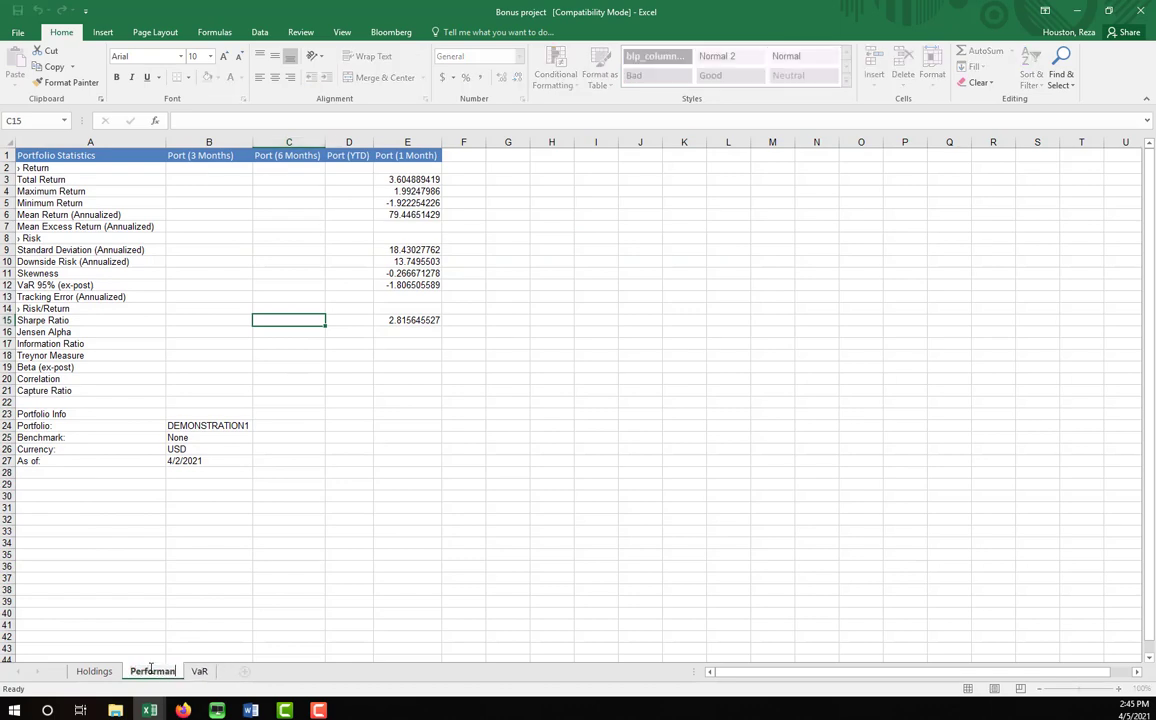
key(Return)
drag(157, 677, 222, 672)
Step: Review the Holdings, VaR and Performance sheets of the Bonus project workbook
click(112, 673)
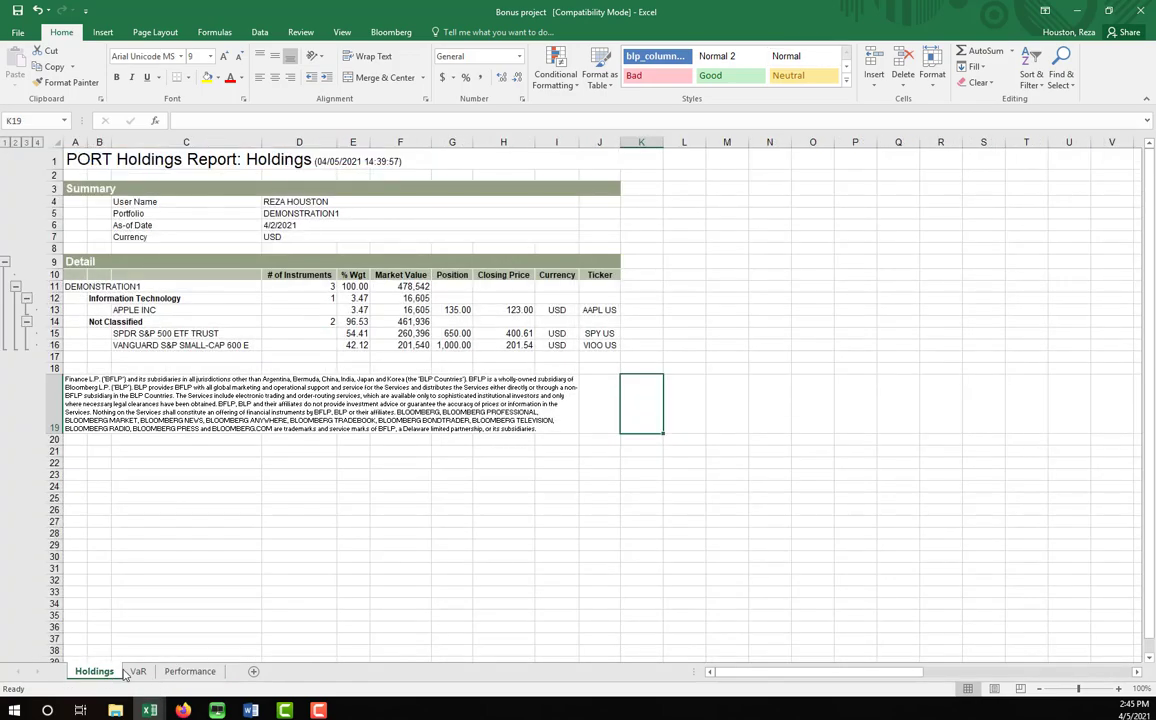
click(181, 675)
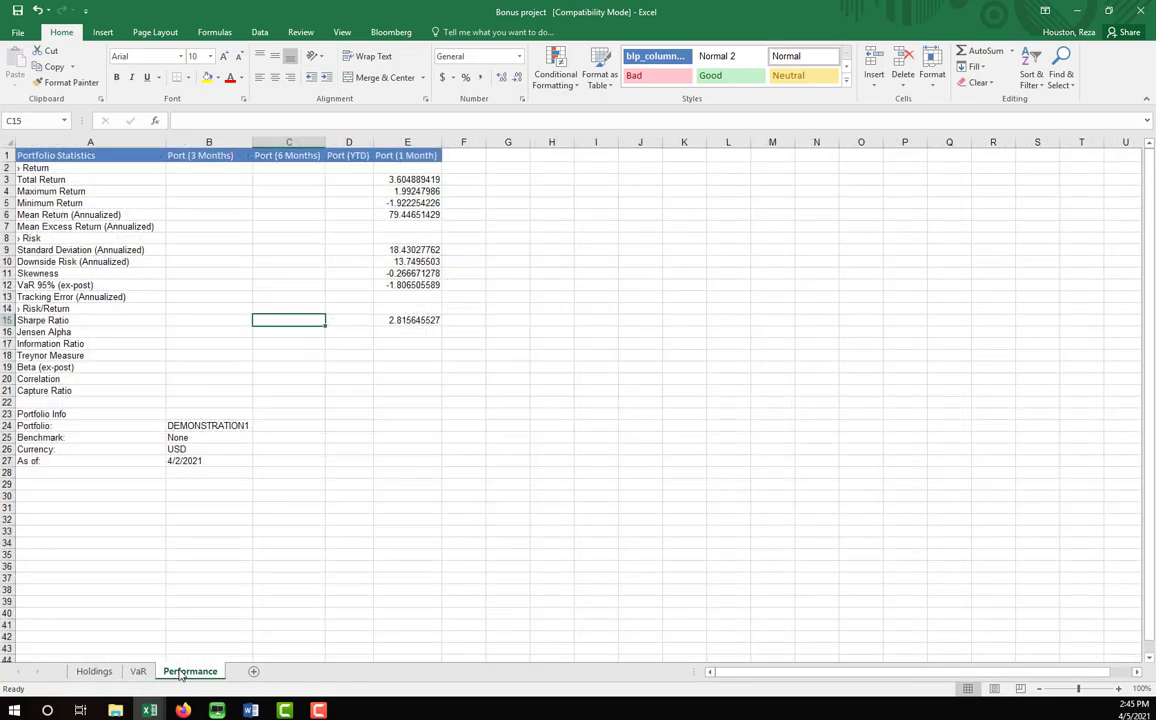
click(183, 248)
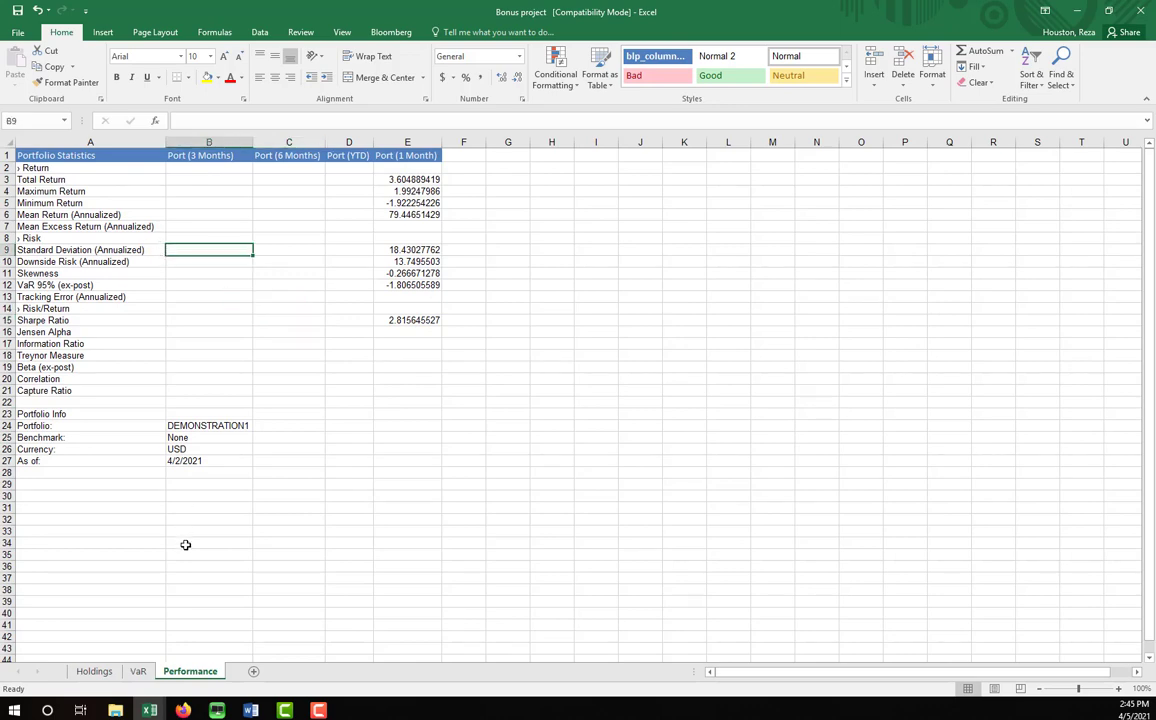
click(113, 670)
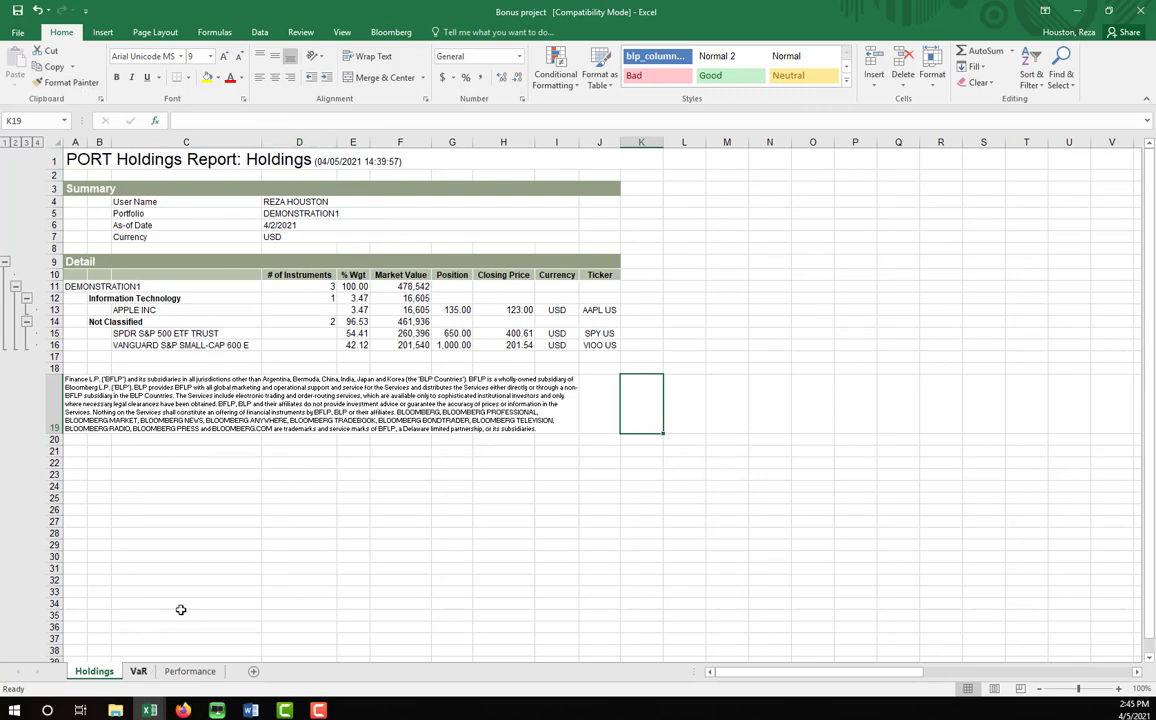
click(348, 396)
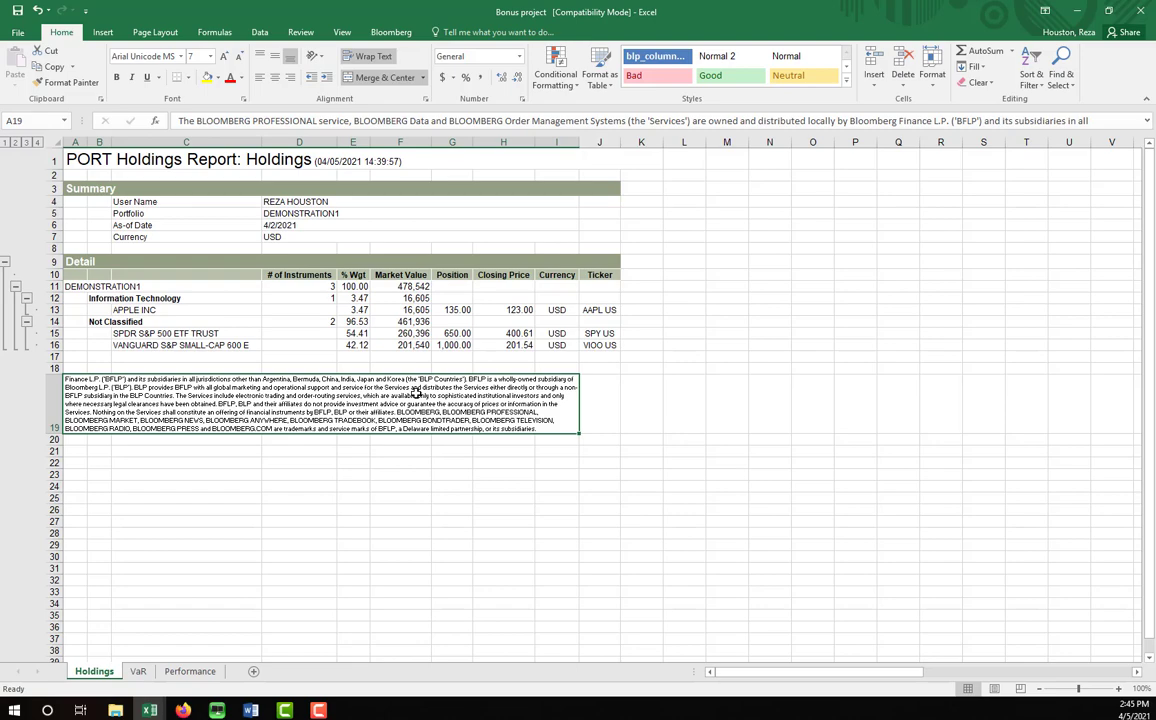
click(190, 671)
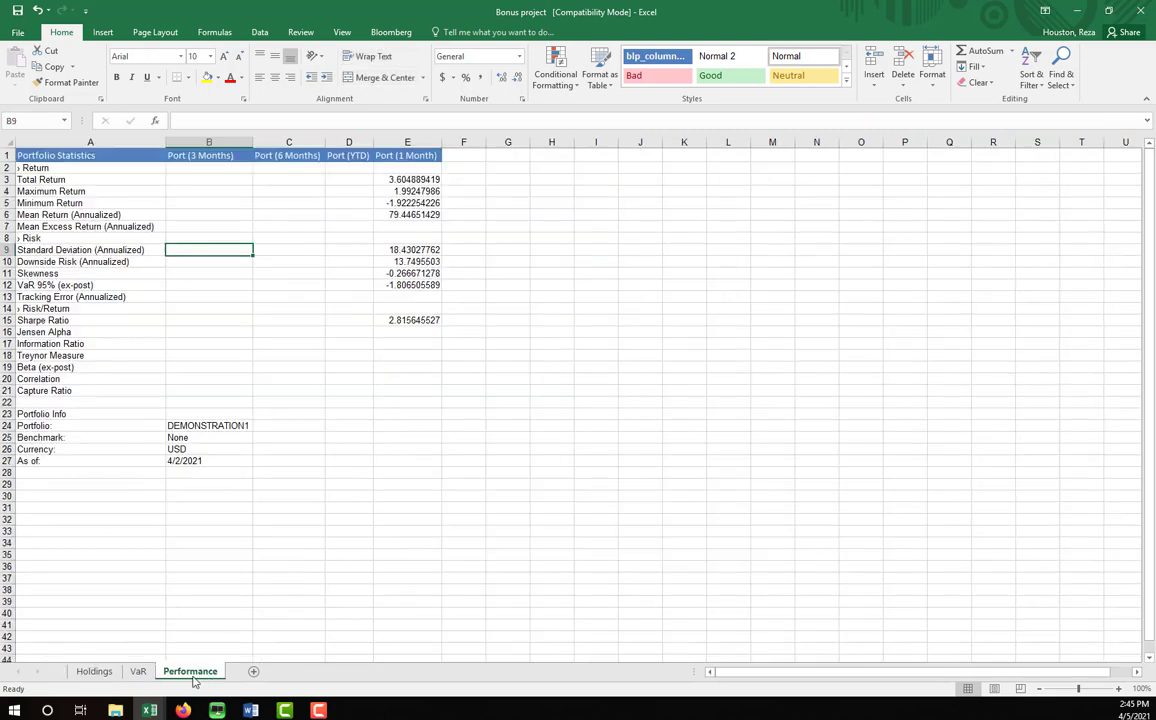
click(140, 671)
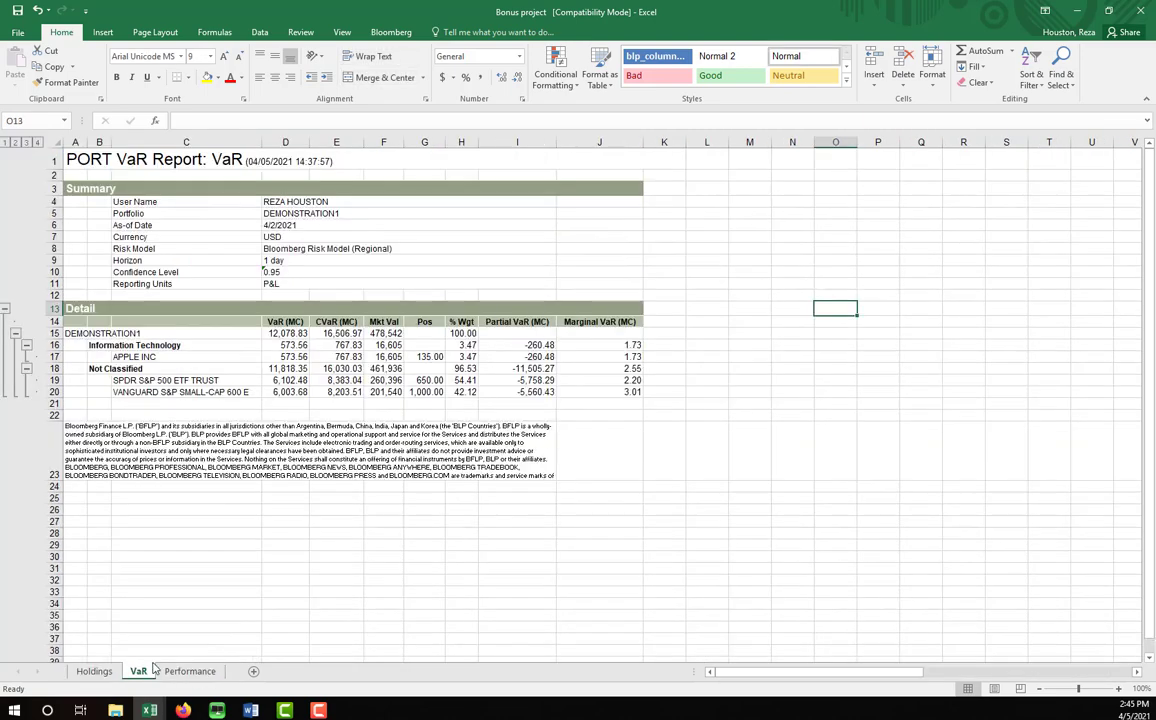
click(254, 588)
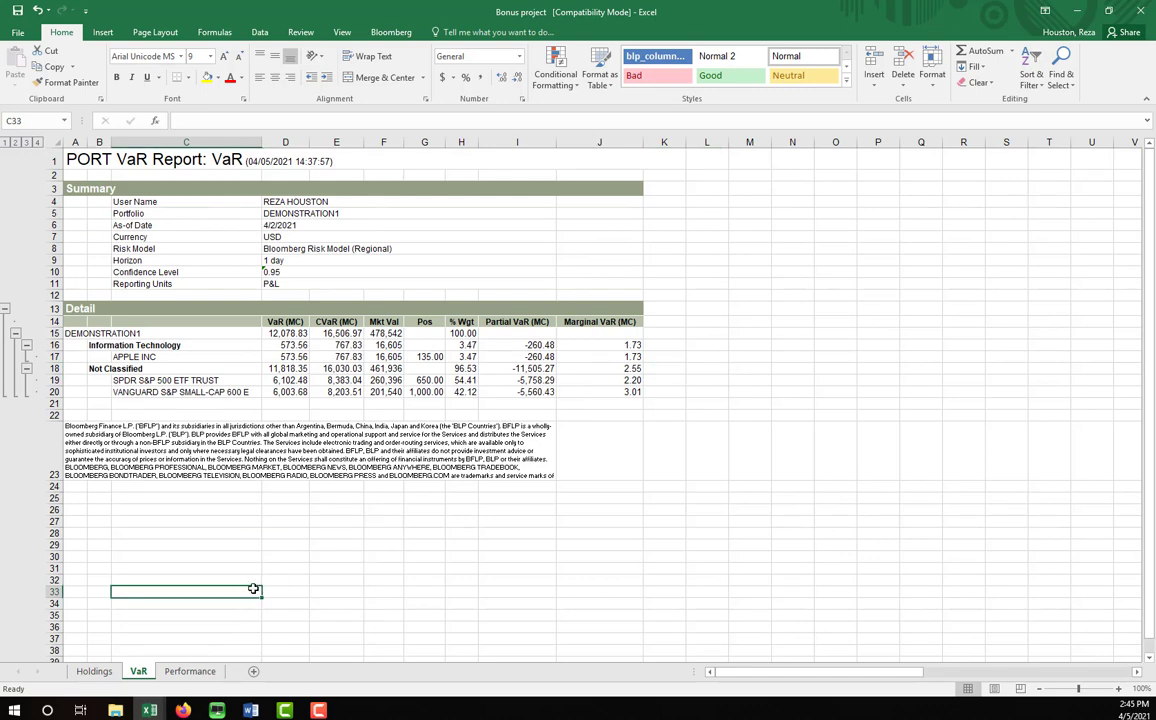
click(337, 594)
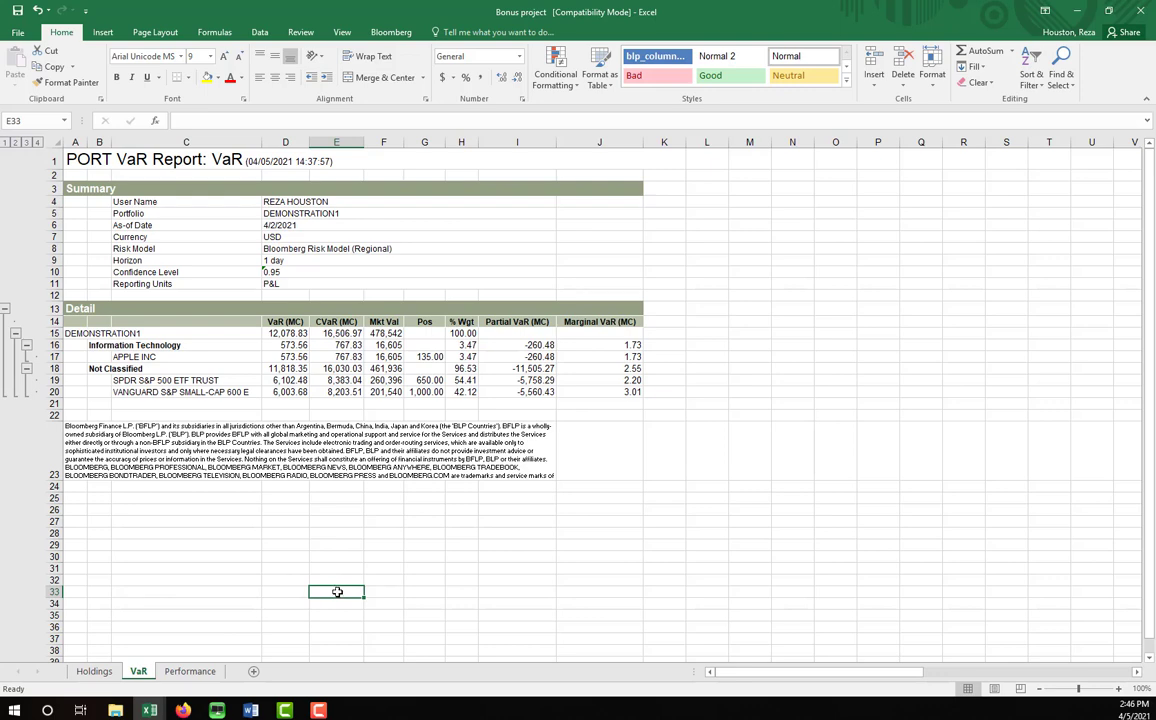
click(339, 578)
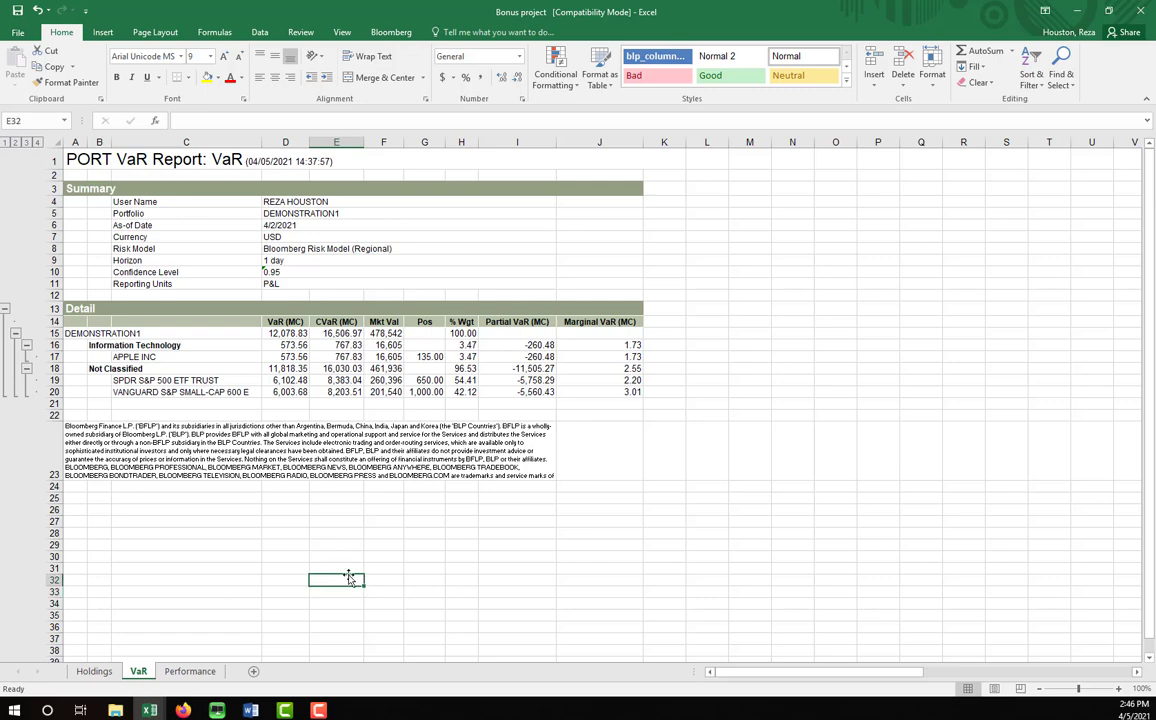
click(336, 509)
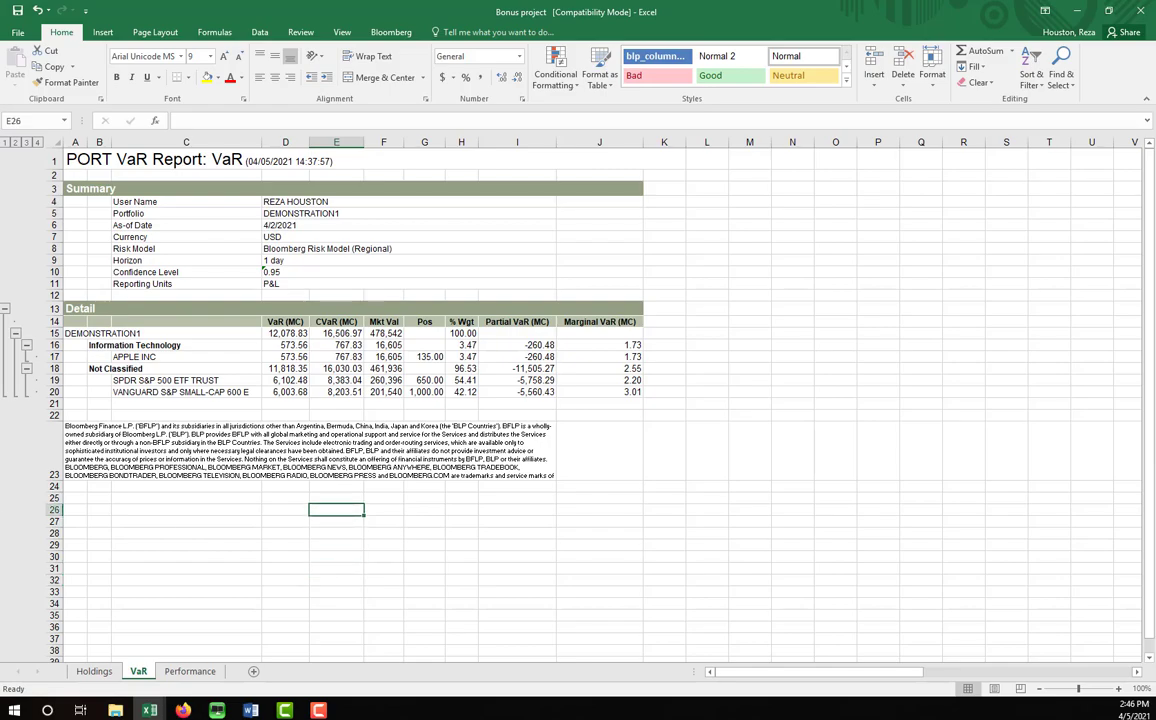